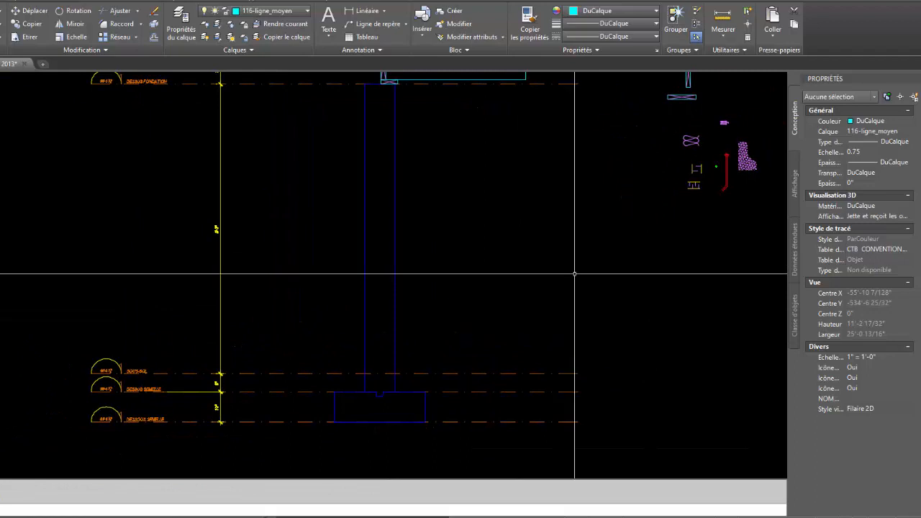
# Copy the two rigid insulation blocks from the symbol group to the empty area beside the foundation wall.
pyautogui.click(707, 171)
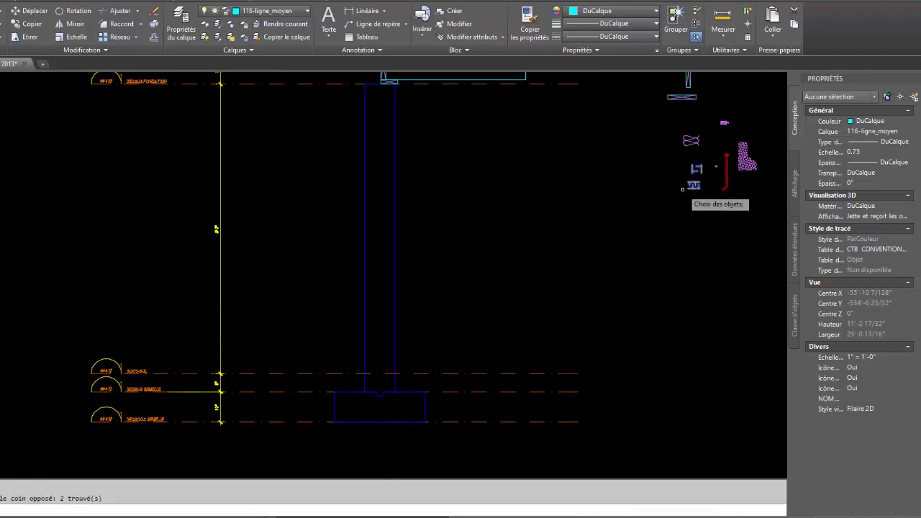
pyautogui.press('Return')
pyautogui.click(689, 188)
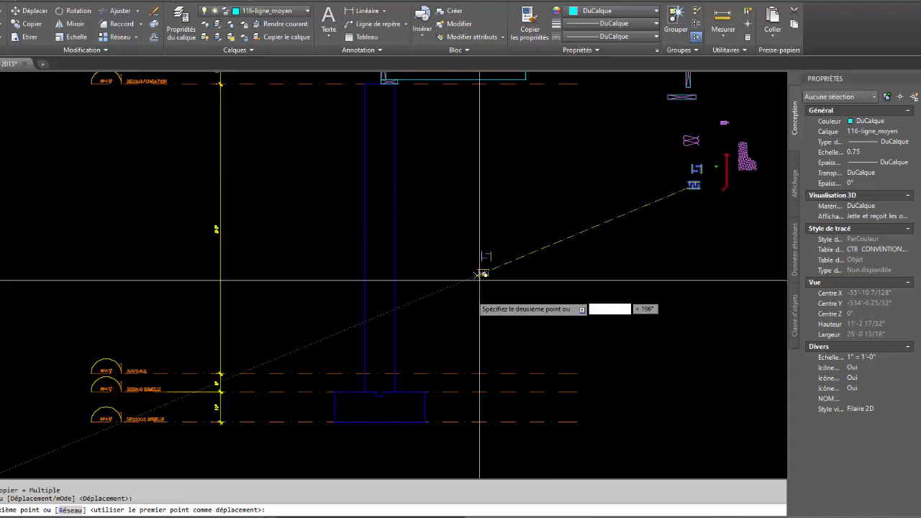
pyautogui.click(471, 323)
pyautogui.scroll(4, 472, 317)
pyautogui.press('Escape')
# Move the copied horizontal insulation block to the inner corner of wall and footing top, and stretch it lengthwise along the footing level, away from the wall.
pyautogui.click(454, 312)
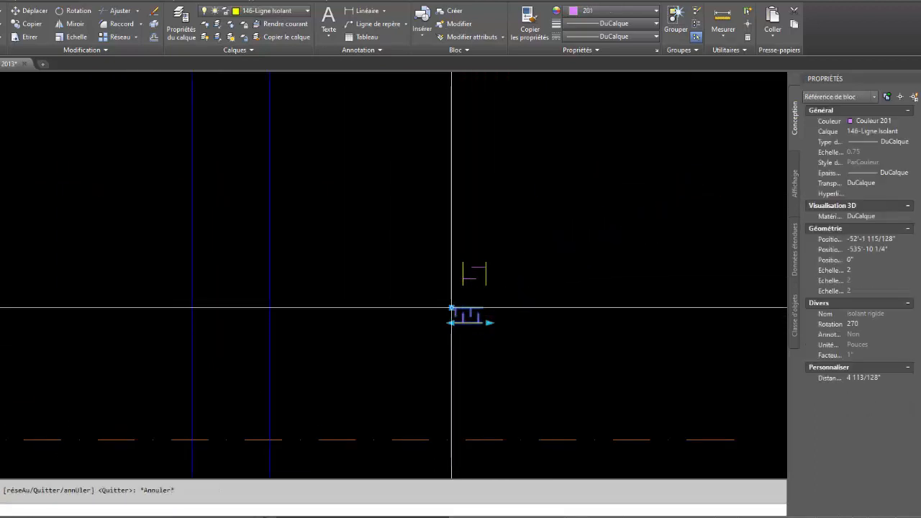
pyautogui.write('dp')
pyautogui.press('Return')
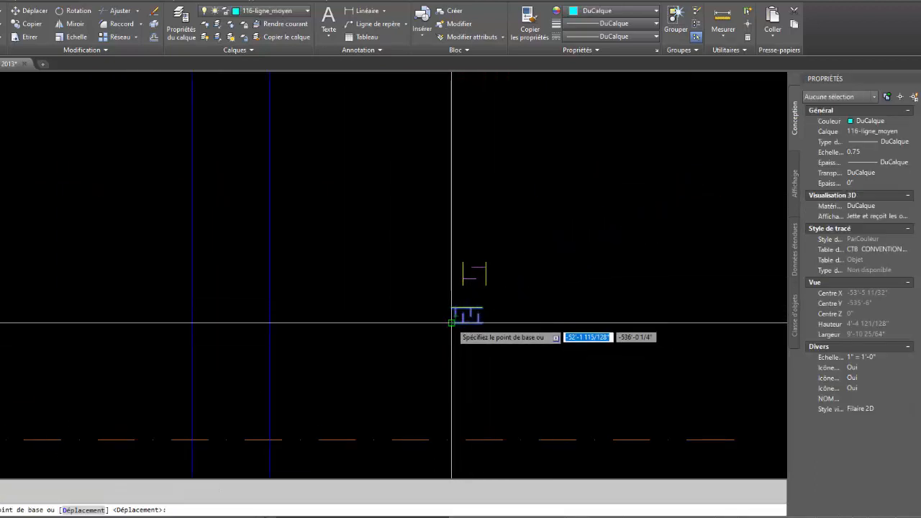
pyautogui.click(451, 323)
pyautogui.moveTo(365, 395); pyautogui.dragTo(442, 282, button='middle')
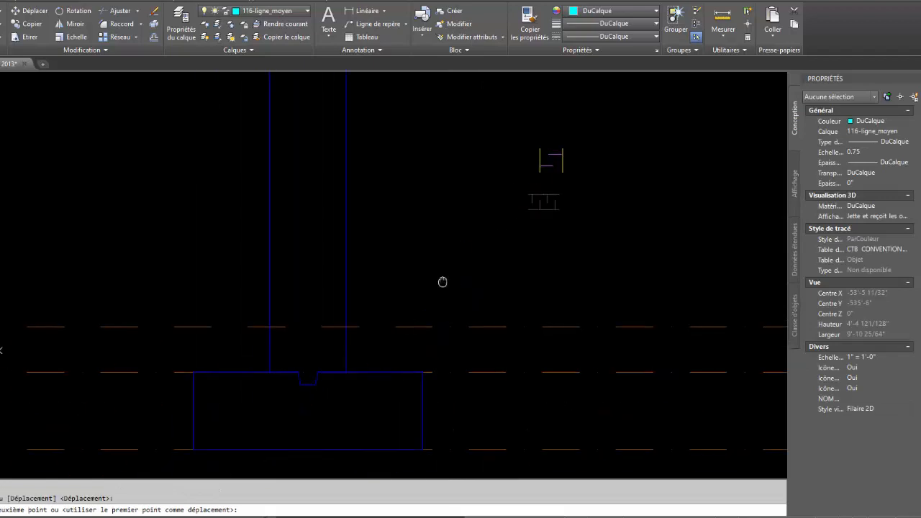
pyautogui.click(346, 372)
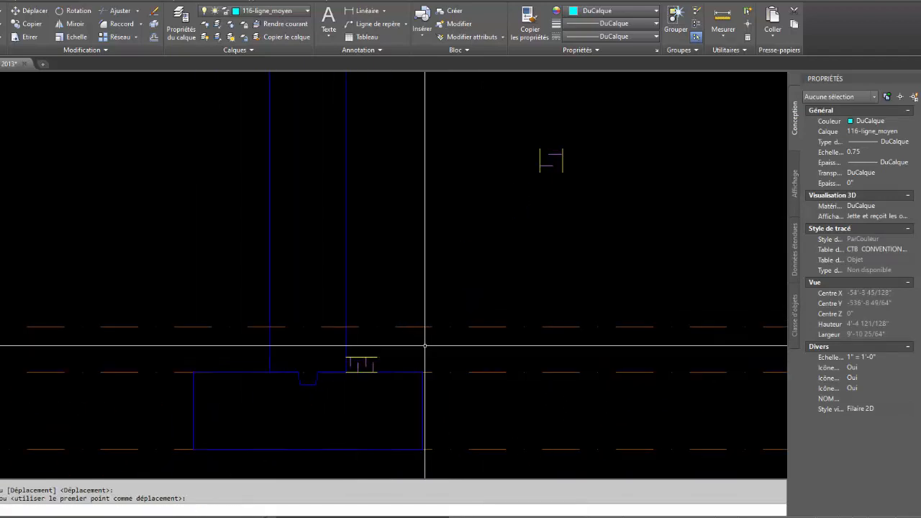
pyautogui.click(347, 358)
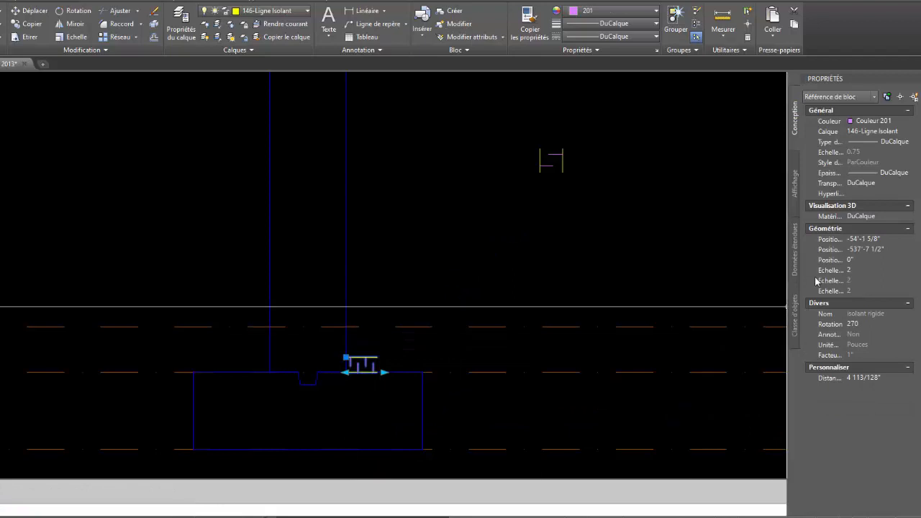
pyautogui.click(385, 373)
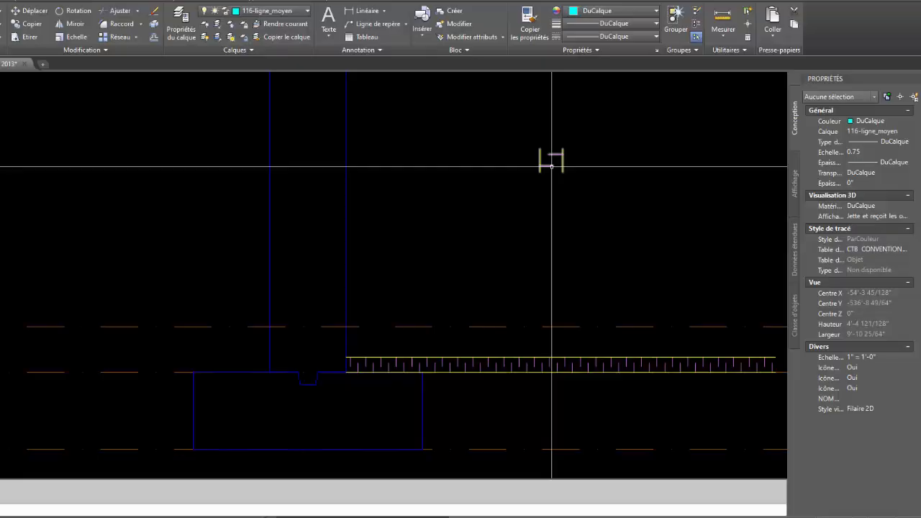
# Place the vertical insulation block on the horizontal insulation against the wall's inner face and stretch it up to the top of the foundation.
pyautogui.click(552, 166)
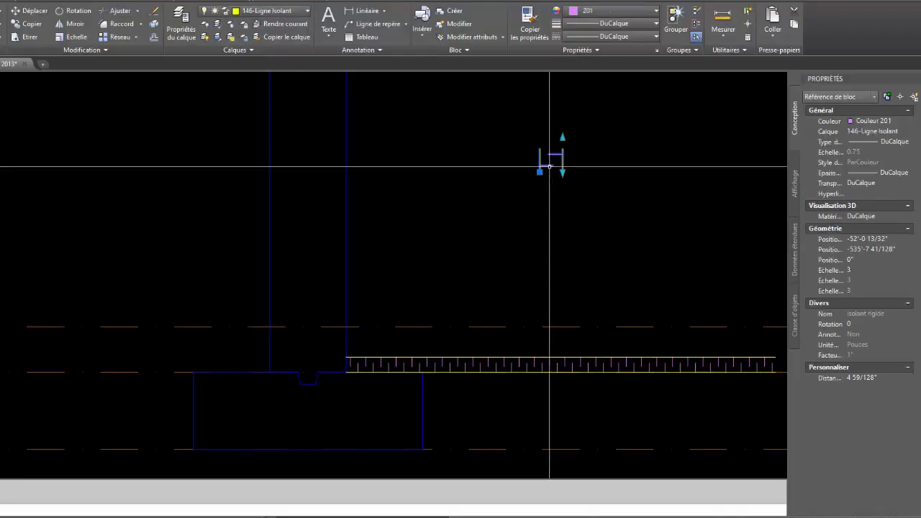
pyautogui.click(539, 171)
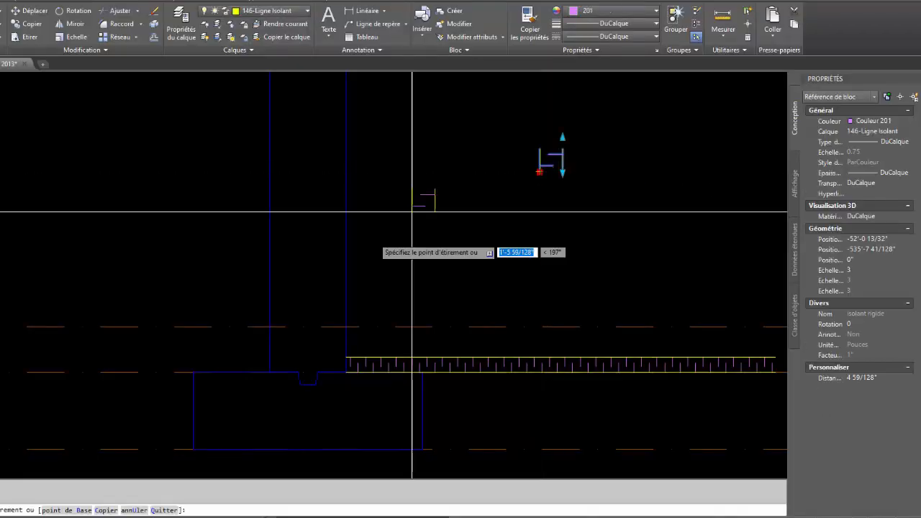
pyautogui.click(347, 352)
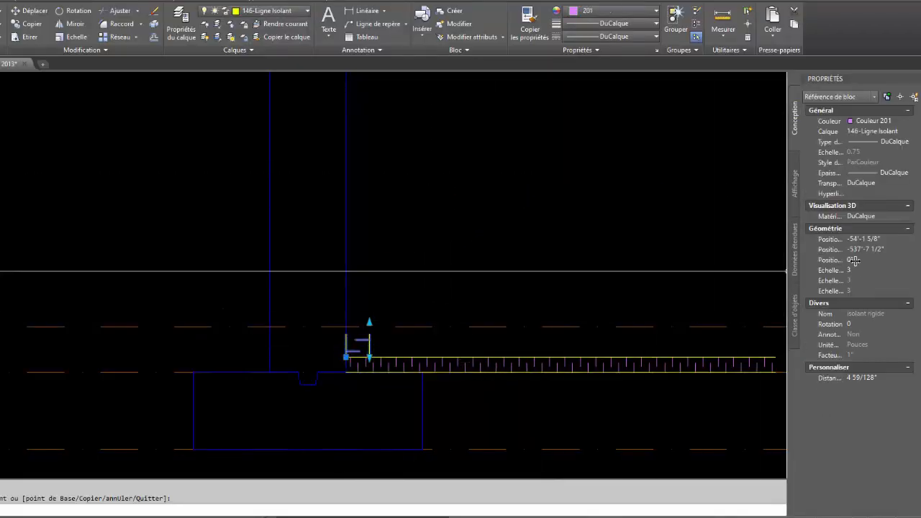
pyautogui.click(369, 322)
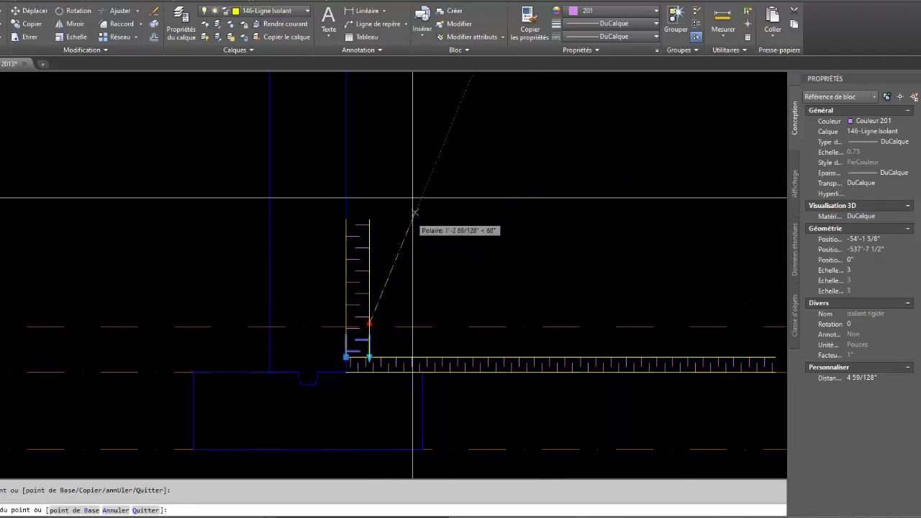
pyautogui.moveTo(423, 143)
pyautogui.mouseDown(button='middle')
pyautogui.moveTo(436, 177)
pyautogui.moveTo(427, 390)
pyautogui.mouseUp(button='middle')
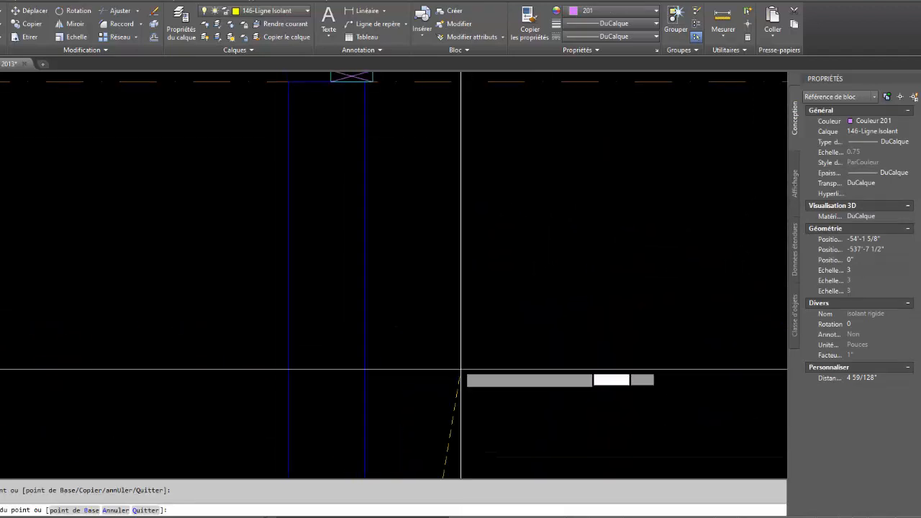
pyautogui.moveTo(435, 135); pyautogui.dragTo(413, 195, button='middle')
pyautogui.click(397, 196)
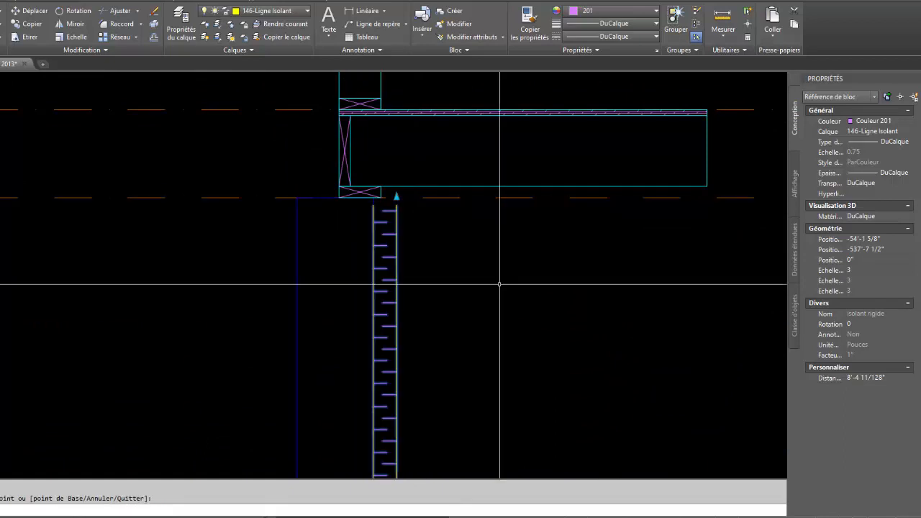
pyautogui.press('Escape')
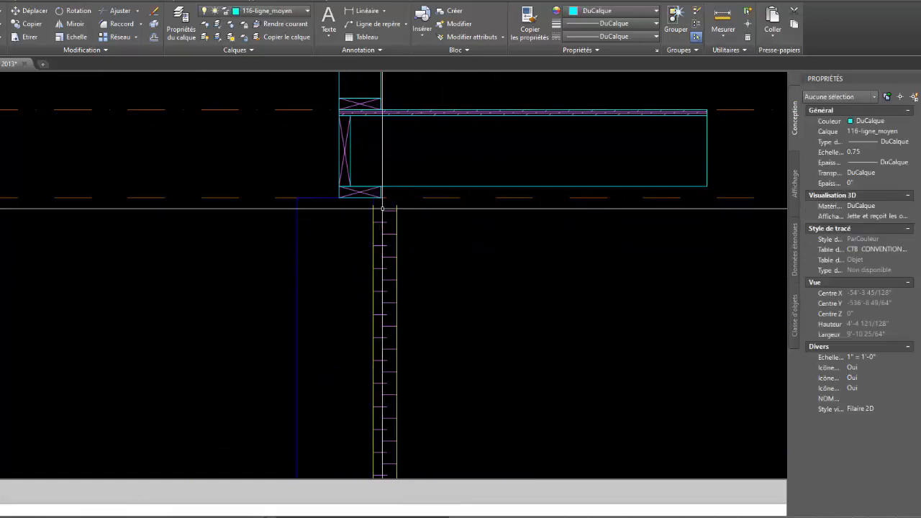
# Draw lines closing the top of the vertical insulation, extending its inner edge to foundation level and across to the sill plate.
pyautogui.scroll(1, 383, 208)
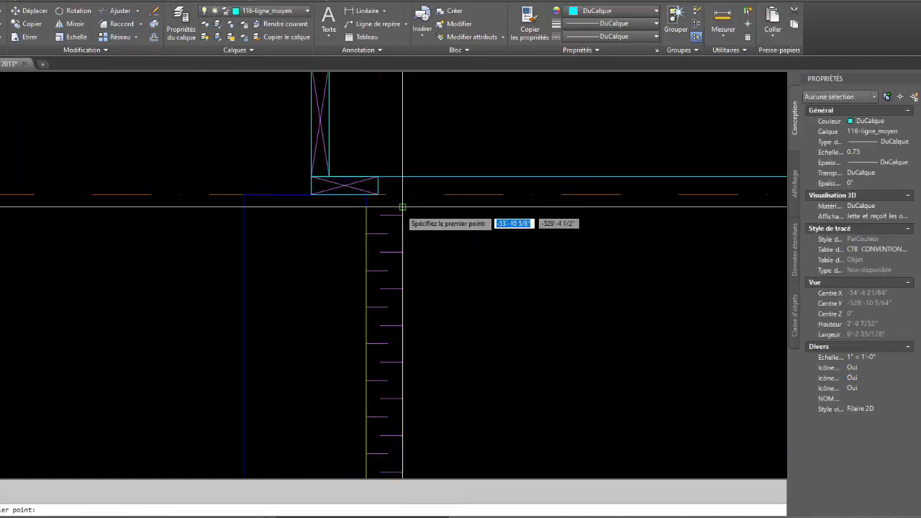
pyautogui.click(403, 196)
pyautogui.press('Escape')
pyautogui.press('space')
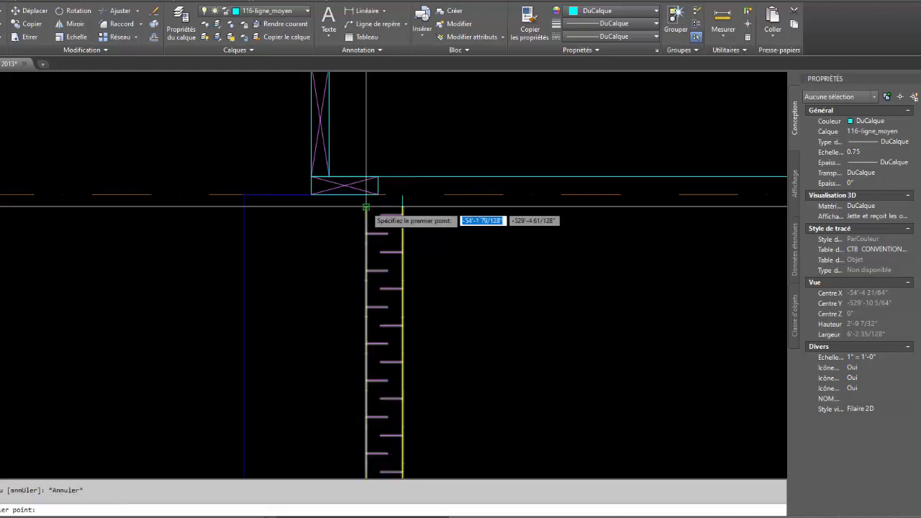
pyautogui.press('Escape')
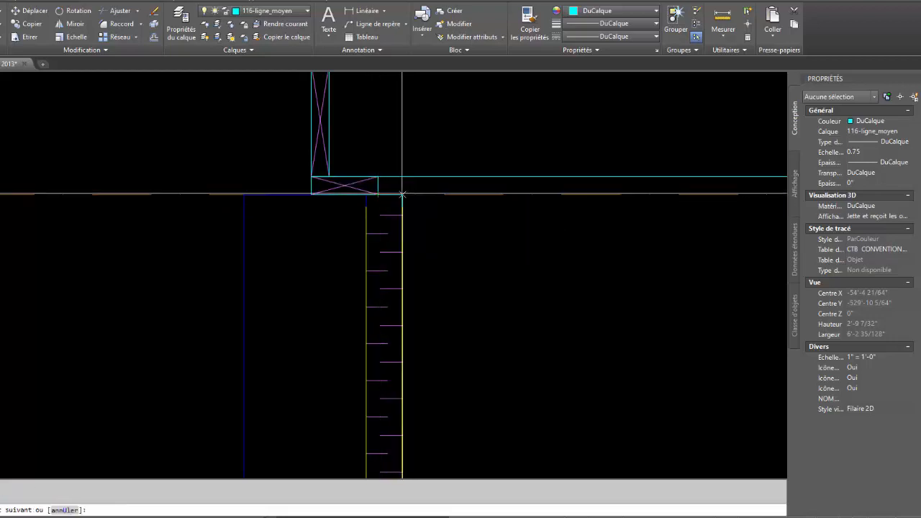
pyautogui.click(403, 195)
pyautogui.press('Escape')
# Assign the two closing lines at the insulation's top to the layer 146-Ligne Isolant.
pyautogui.click(414, 181)
pyautogui.click(397, 200)
pyautogui.scroll(3, 401, 196)
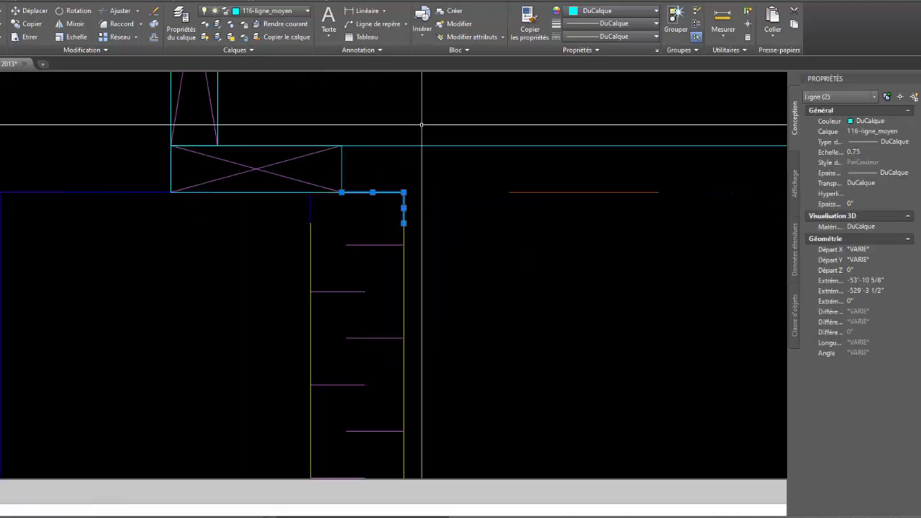
pyautogui.click(271, 11)
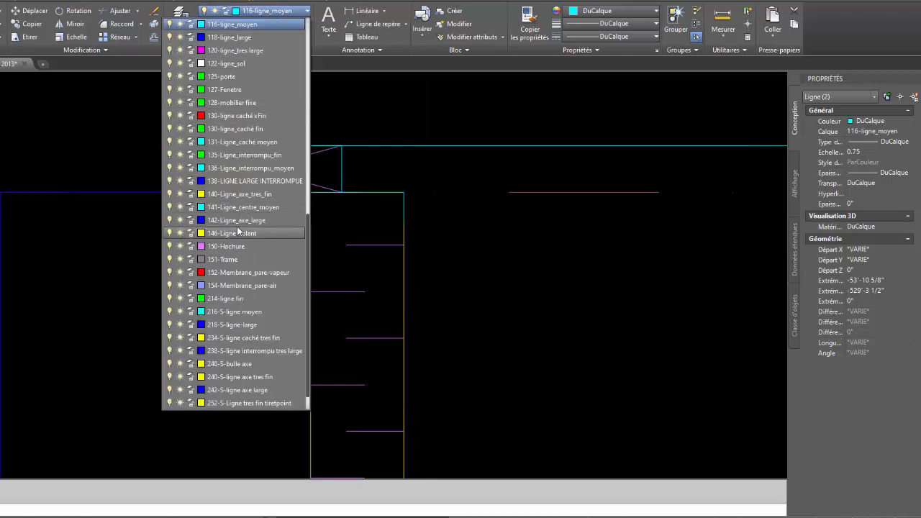
pyautogui.scroll(-2, 371, 228)
pyautogui.press('Escape')
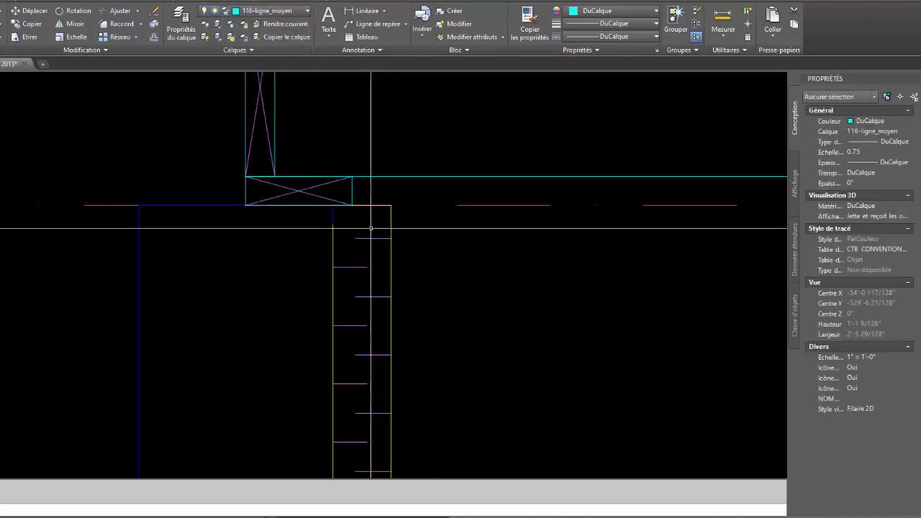
# Examine the vertical insulation block's properties and the junction between the foundation wall and the floor structure.
pyautogui.scroll(-3, 370, 228)
pyautogui.scroll(3, 403, 193)
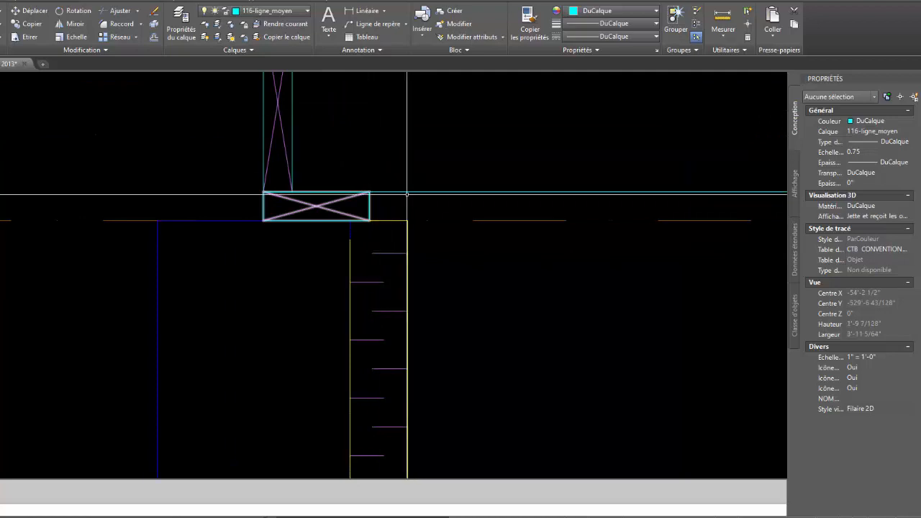
pyautogui.click(374, 253)
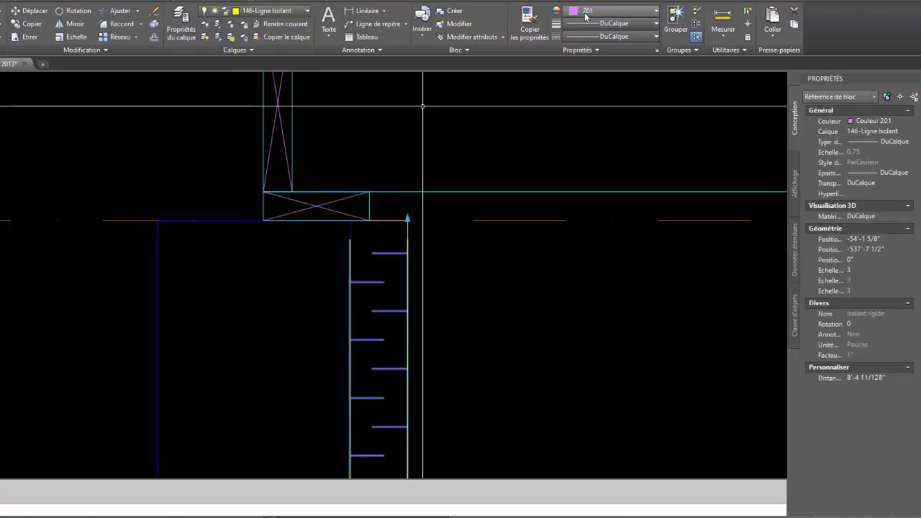
pyautogui.press('Escape')
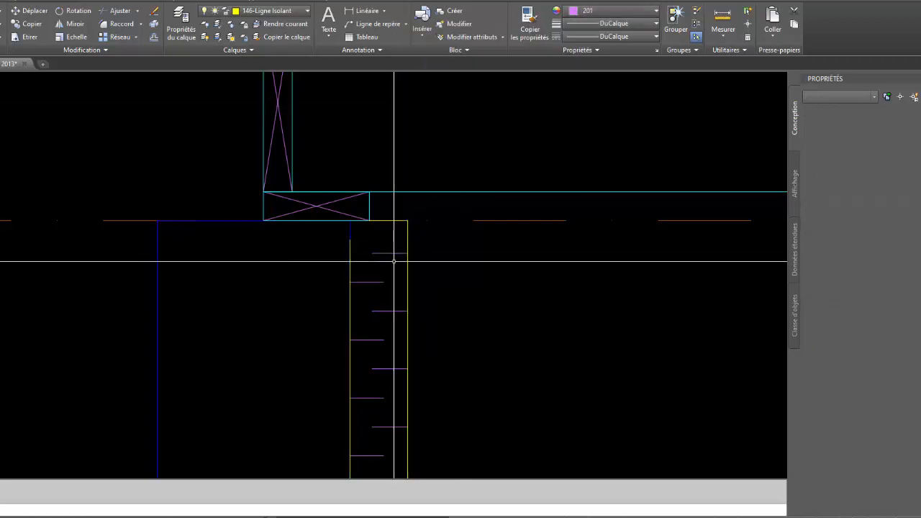
pyautogui.scroll(-2, 418, 277)
pyautogui.scroll(-2, 461, 277)
pyautogui.moveTo(523, 357); pyautogui.dragTo(449, 175, button='middle')
pyautogui.scroll(-2, 461, 164)
pyautogui.moveTo(532, 299)
pyautogui.mouseDown(button='middle')
pyautogui.moveTo(485, 283)
pyautogui.moveTo(468, 342)
pyautogui.mouseUp(button='middle')
pyautogui.moveTo(466, 252); pyautogui.dragTo(487, 354, button='middle')
pyautogui.scroll(2, 370, 216)
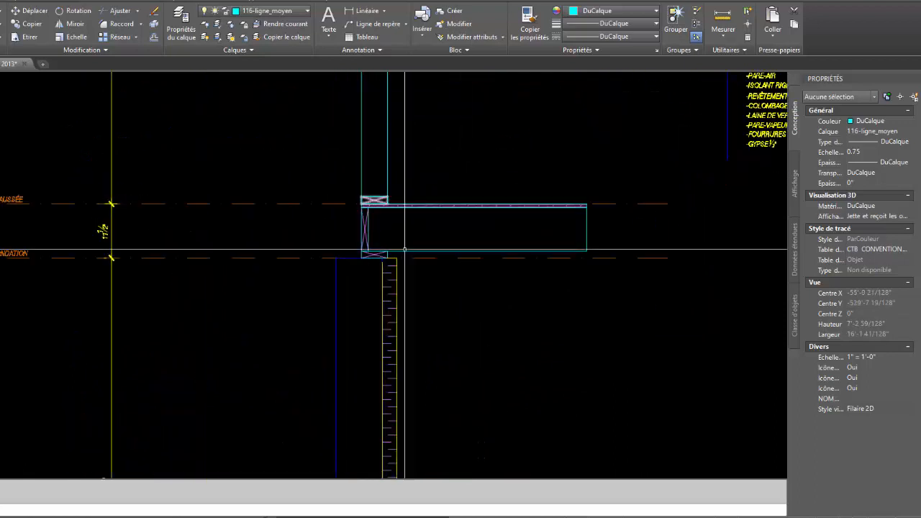
pyautogui.scroll(2, 375, 185)
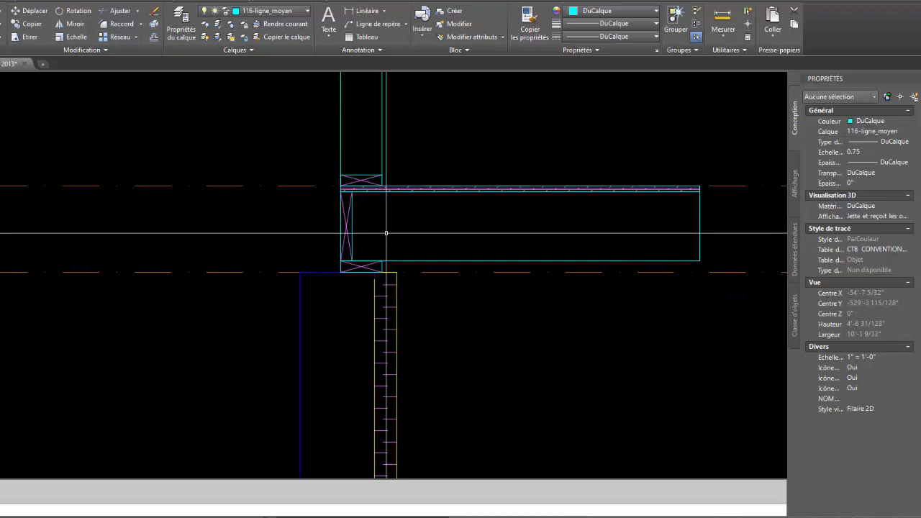
# Draw a spline starting 3" from the rim joist's upper inner corner, curving down and around the sill plate to the insulation's top inner corner.
pyautogui.press('Return')
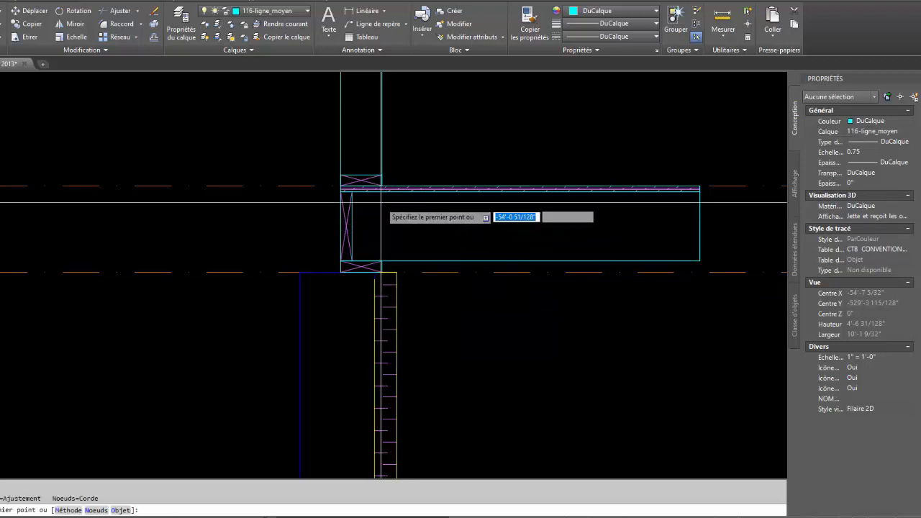
pyautogui.keyDown('shift'); pyautogui.rightClick(380, 204); pyautogui.keyUp('shift')
pyautogui.click(409, 220)
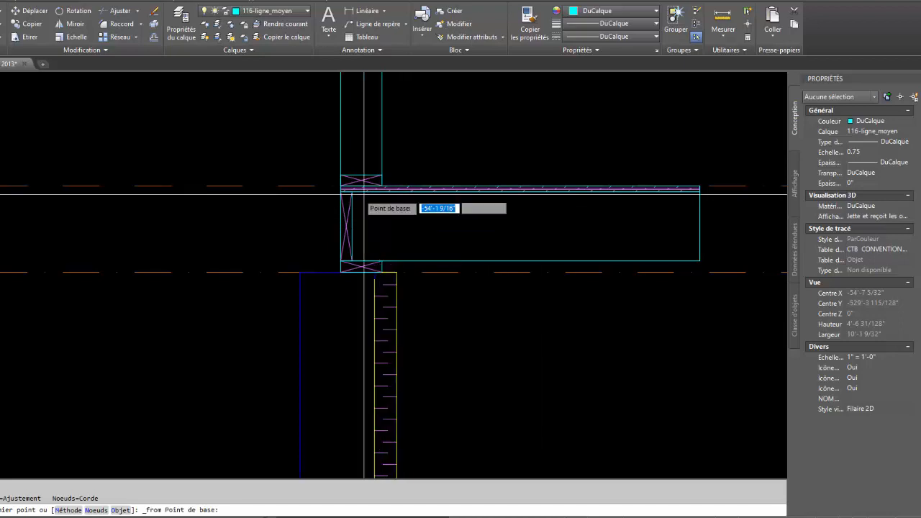
pyautogui.click(352, 192)
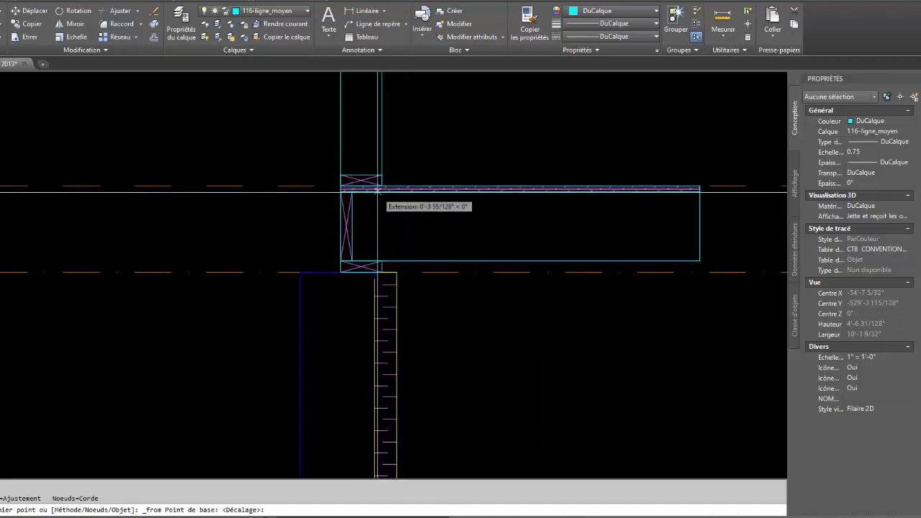
pyautogui.write('3')
pyautogui.press('Return')
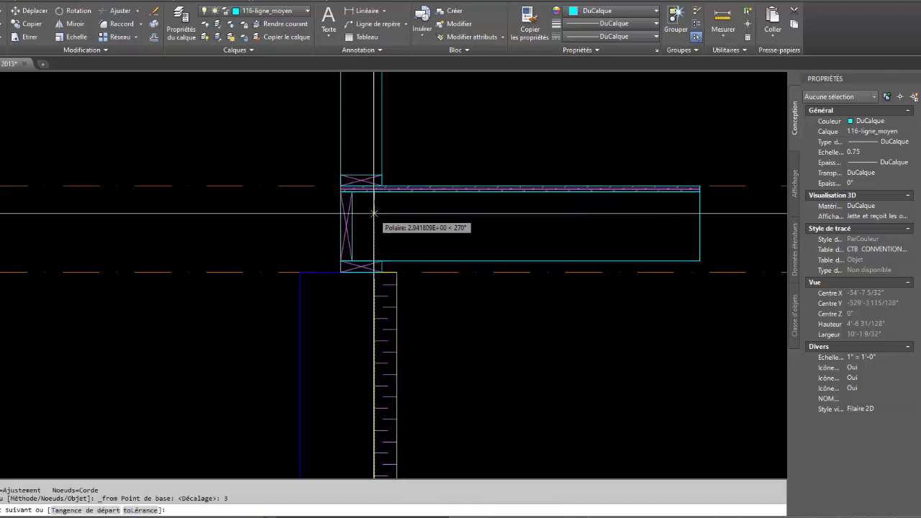
pyautogui.click(374, 250)
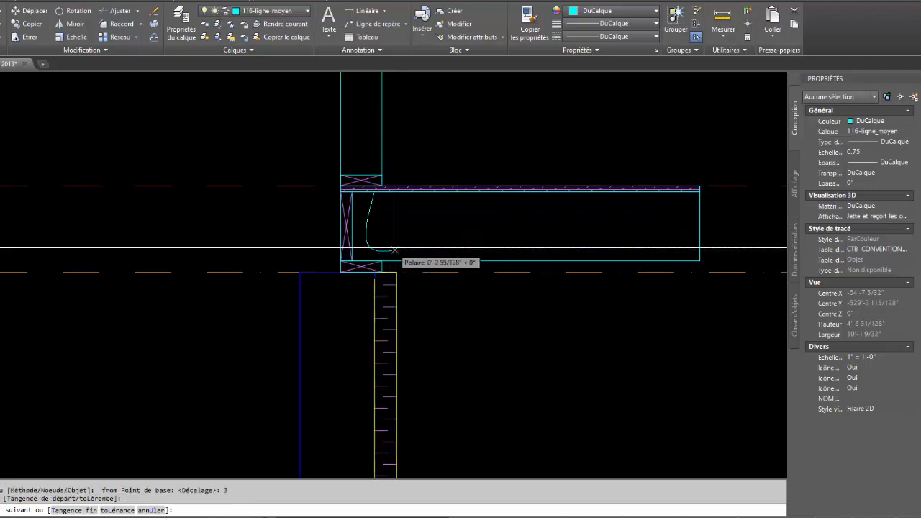
pyautogui.click(399, 250)
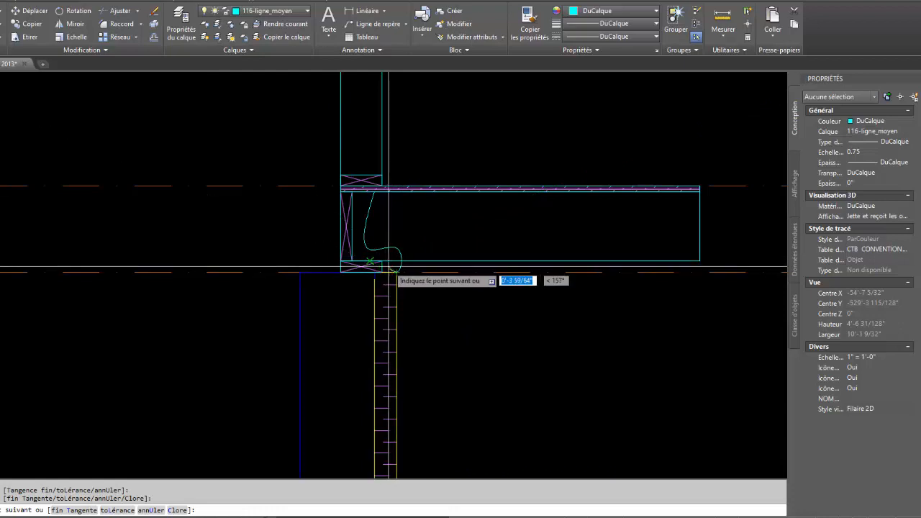
pyautogui.press('Return')
# Assign the new spline beside the rim joist to the layer 146-Ligne Isolant.
pyautogui.scroll(5, 382, 250)
pyautogui.click(382, 249)
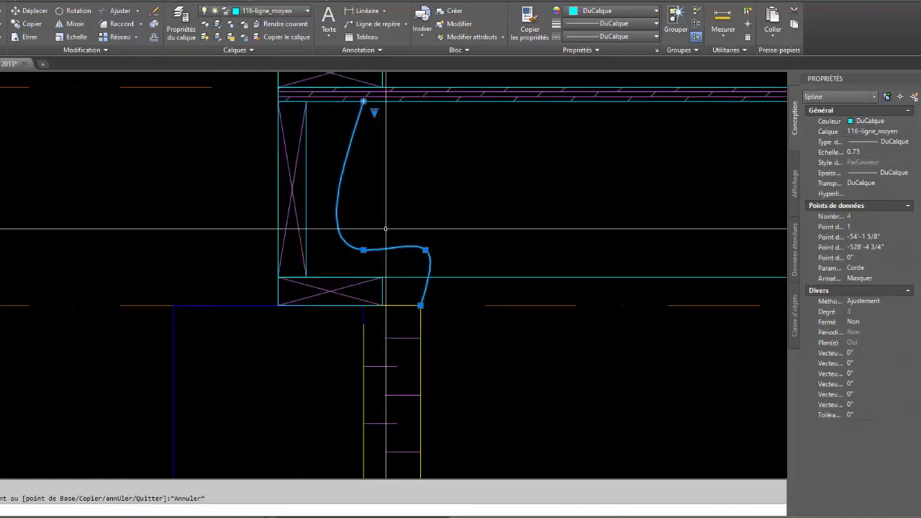
pyautogui.click(281, 10)
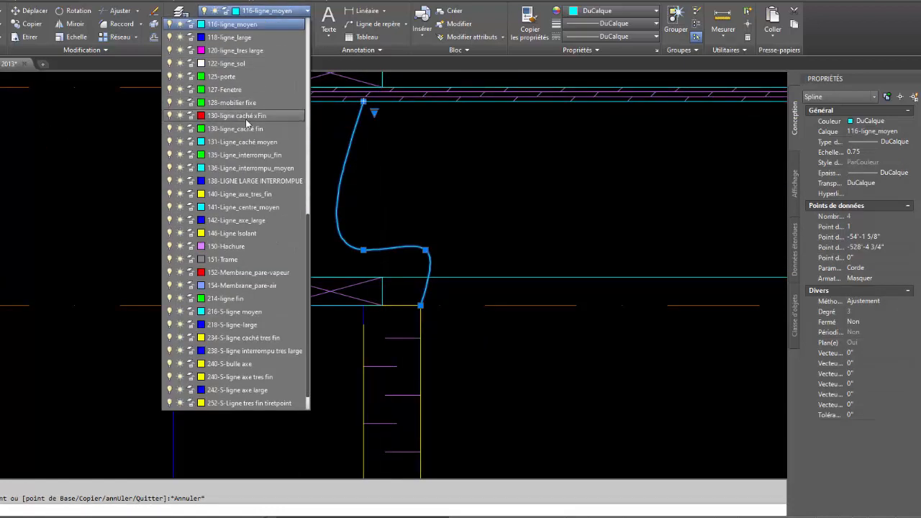
pyautogui.click(238, 234)
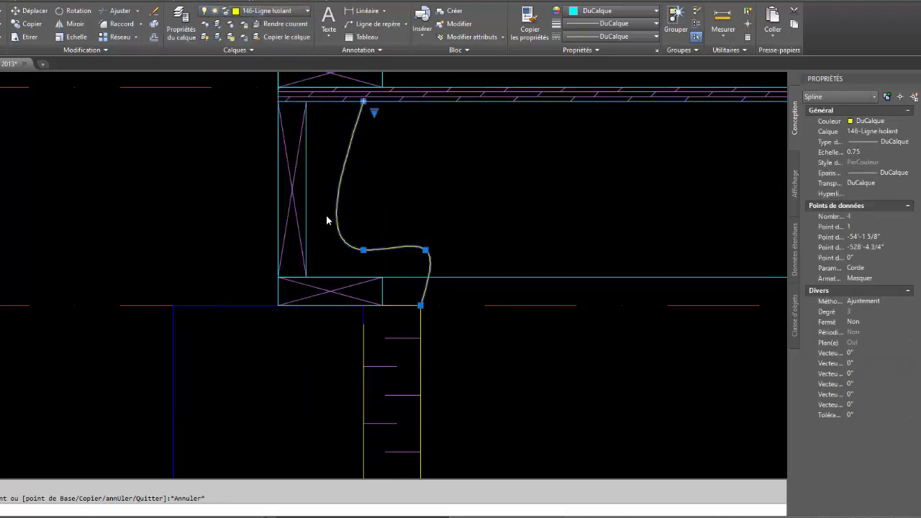
# Reshape the rim joist spline by moving its two middle fit points up and closer together beyond the sill plate's inner corner.
pyautogui.click(363, 250)
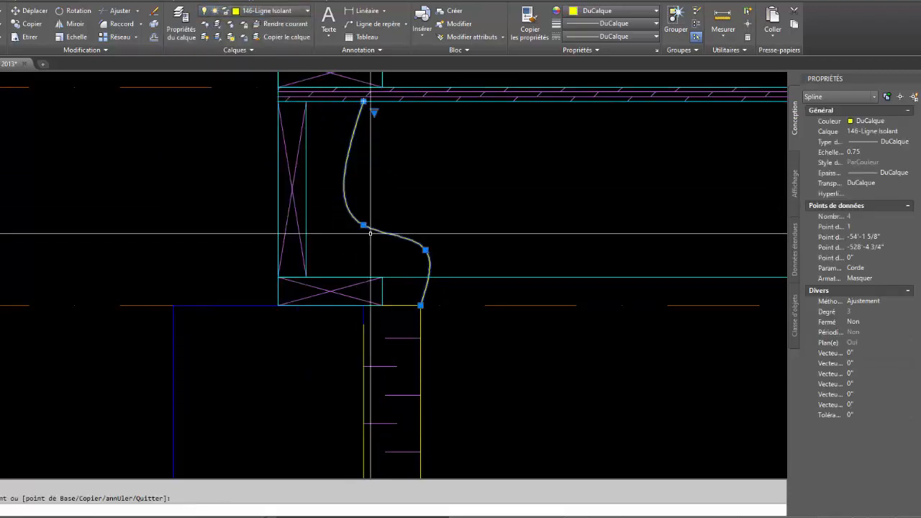
pyautogui.click(387, 226)
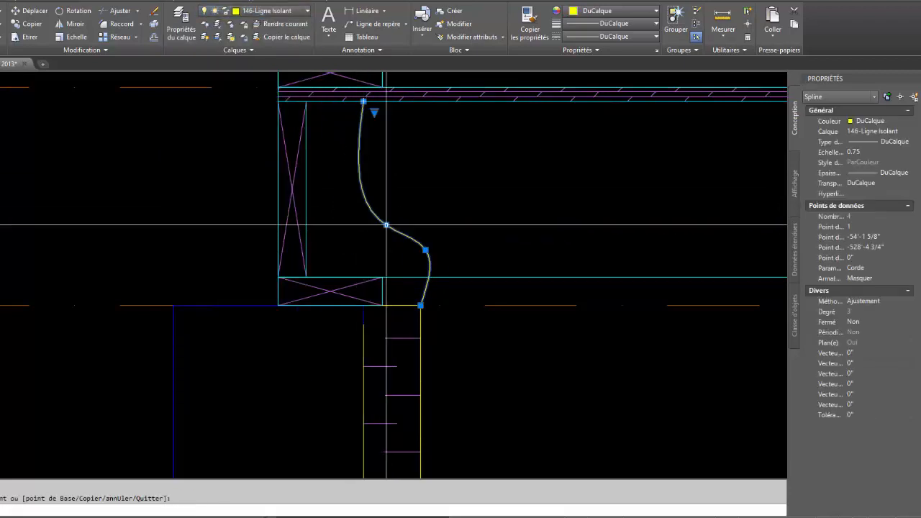
pyautogui.click(424, 250)
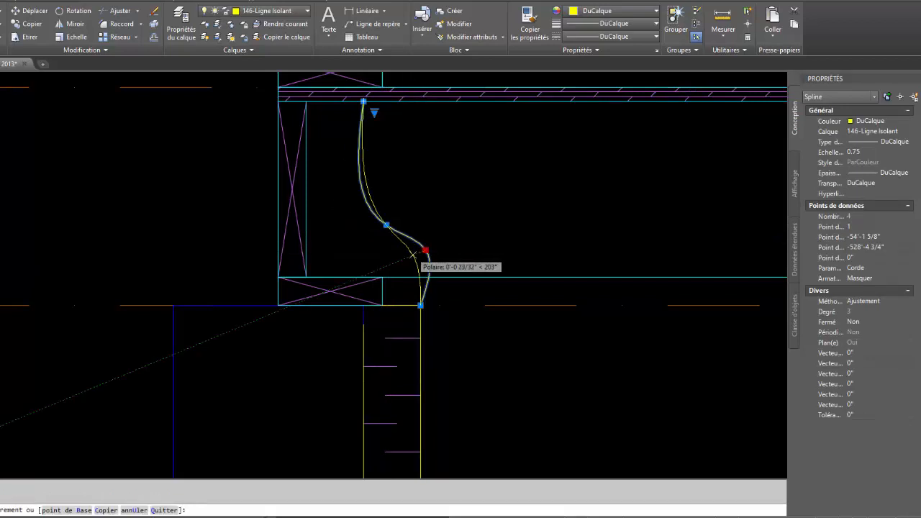
pyautogui.click(410, 243)
pyautogui.press('Escape')
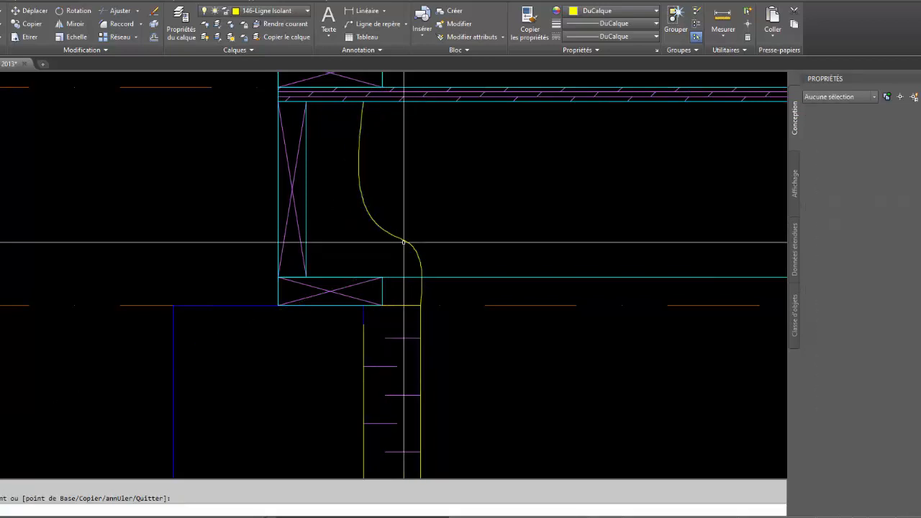
# Measure the vertical clearance from the sill plate's upper inner corner to the spline.
pyautogui.write('di')
pyautogui.press('Return')
pyautogui.click(382, 277)
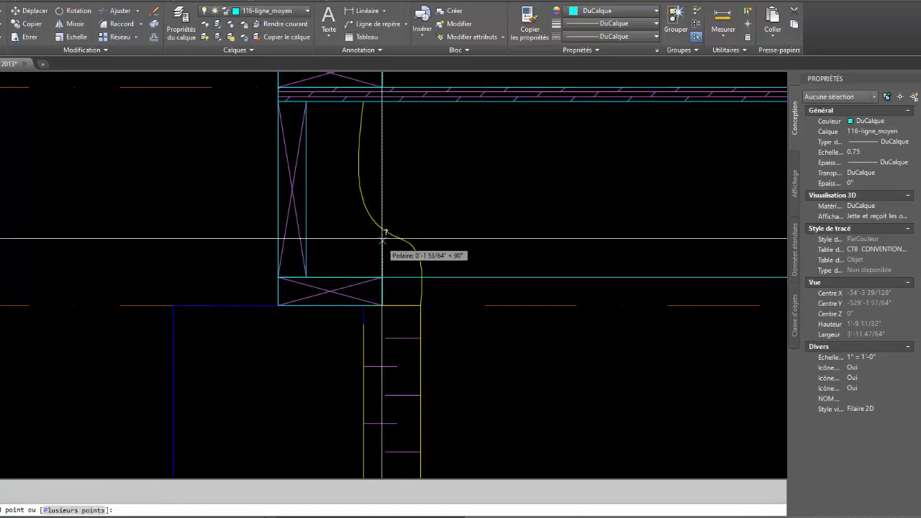
pyautogui.press('Escape')
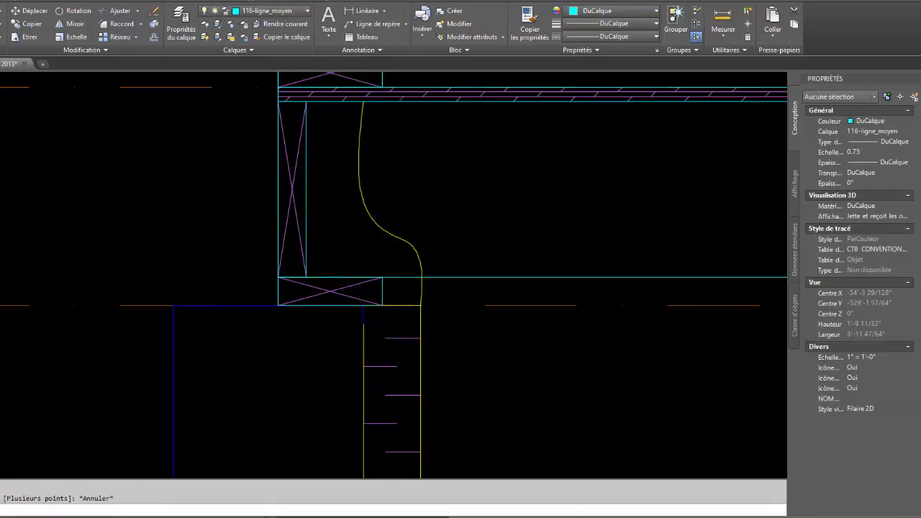
# Fine-tune the spline's two middle fit points so the curve slopes smoothly over the sill plate's inner corner.
pyautogui.click(391, 236)
pyautogui.click(409, 241)
pyautogui.click(406, 236)
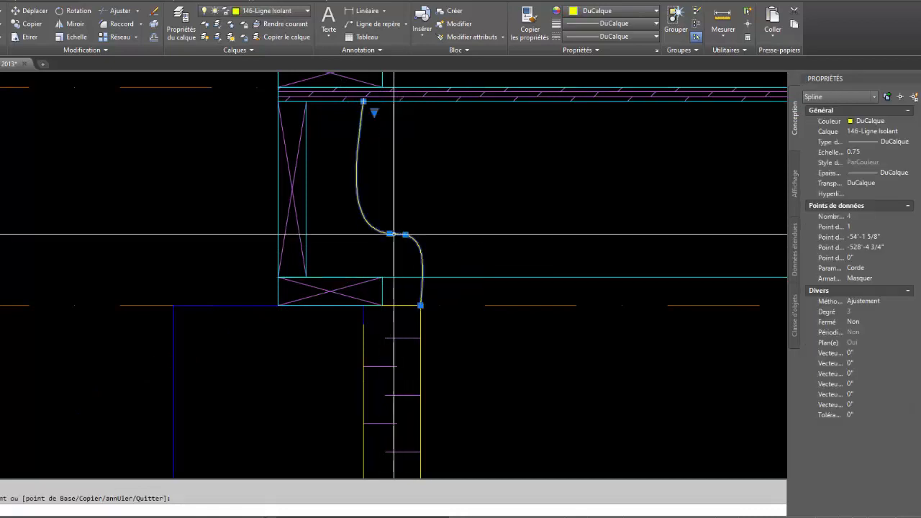
pyautogui.click(389, 234)
pyautogui.click(389, 226)
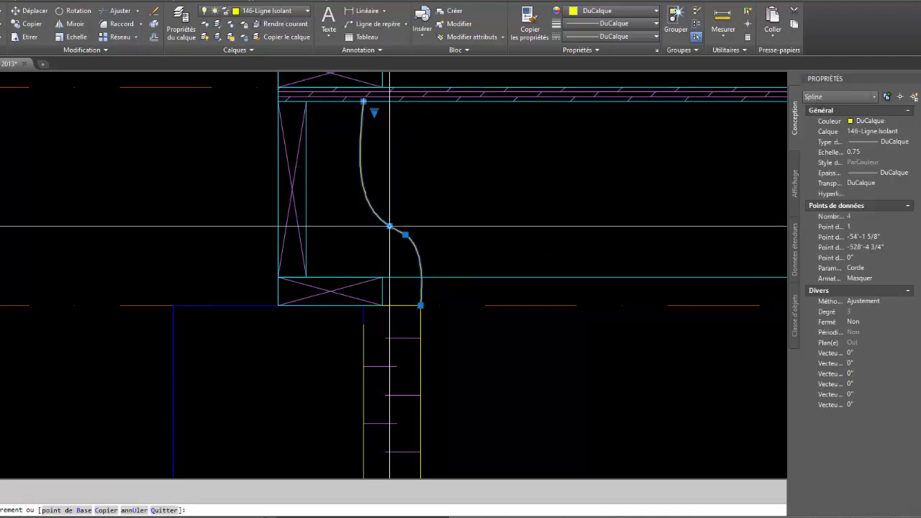
pyautogui.moveTo(389, 226)
pyautogui.click(432, 270)
pyautogui.press('Escape')
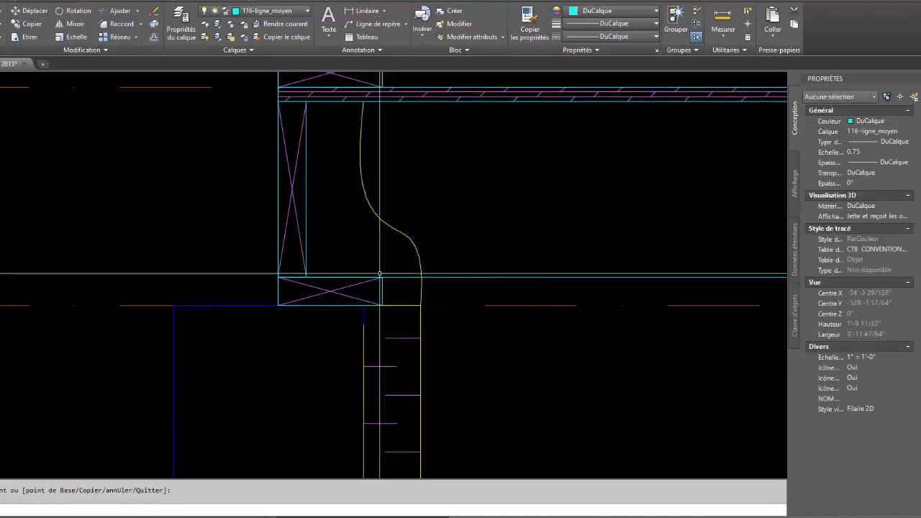
# Hatch the area enclosed by the rim joist, sill plate and spline, matching the properties of the sample hexagon hatch.
pyautogui.scroll(-3, 373, 272)
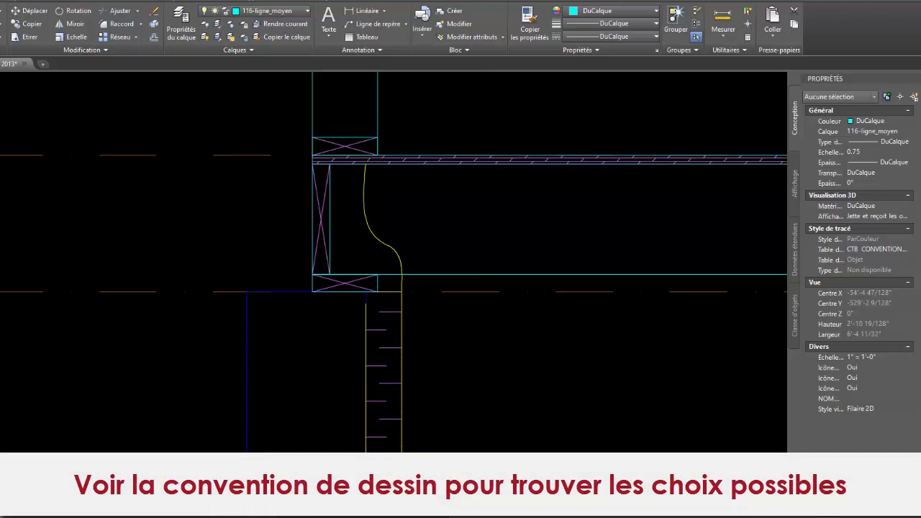
pyautogui.write('h')
pyautogui.press('Return')
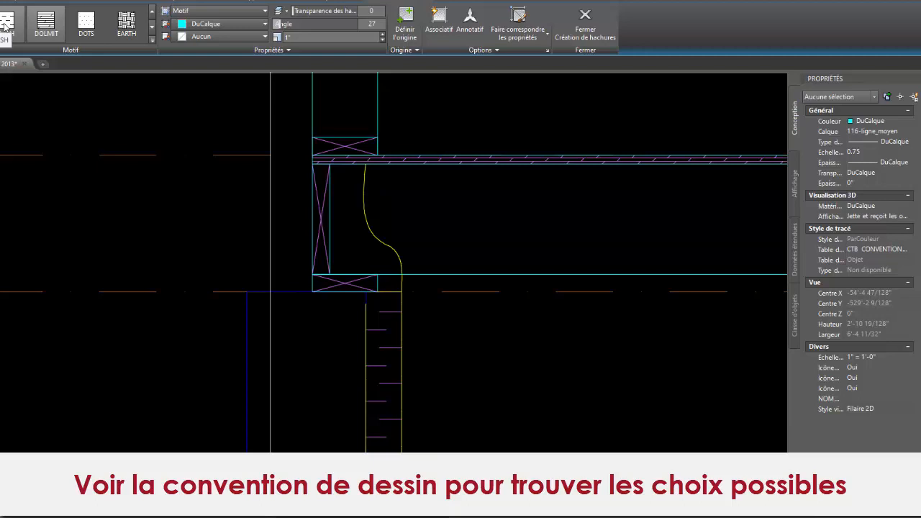
pyautogui.scroll(-4, 434, 223)
pyautogui.moveTo(663, 291); pyautogui.dragTo(353, 262, button='middle')
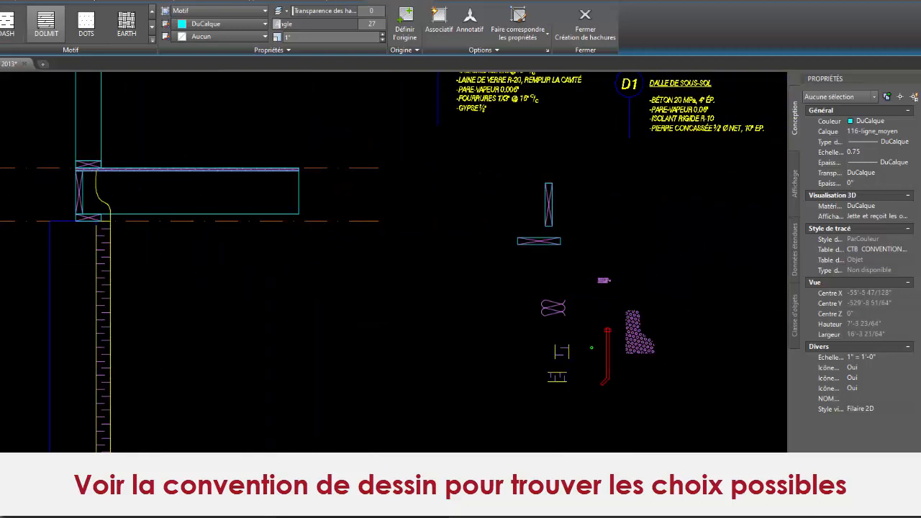
pyautogui.click(638, 332)
pyautogui.moveTo(127, 194); pyautogui.dragTo(302, 234, button='middle')
pyautogui.scroll(6, 265, 254)
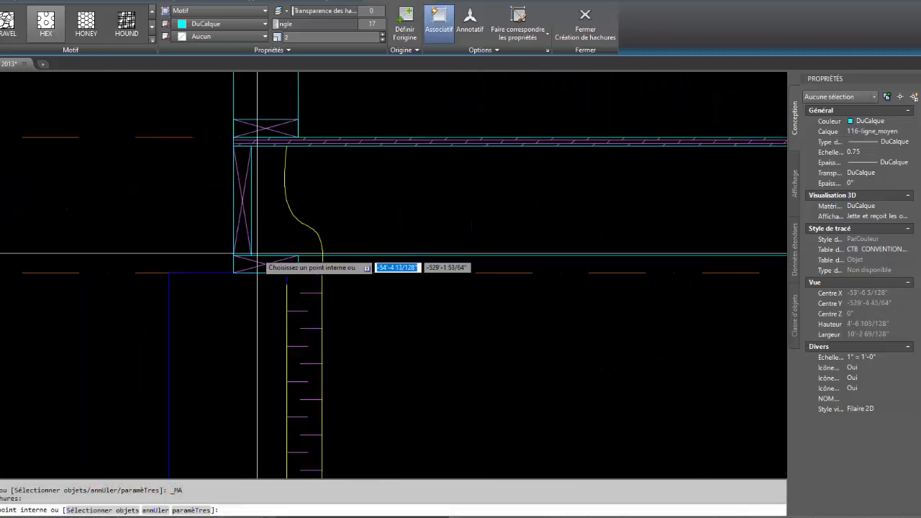
pyautogui.click(311, 243)
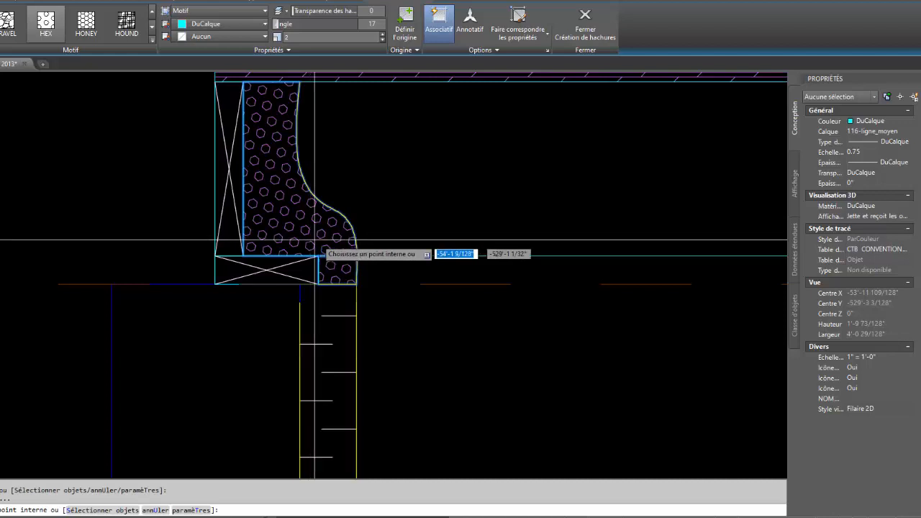
pyautogui.moveTo(400, 215); pyautogui.dragTo(406, 295, button='middle')
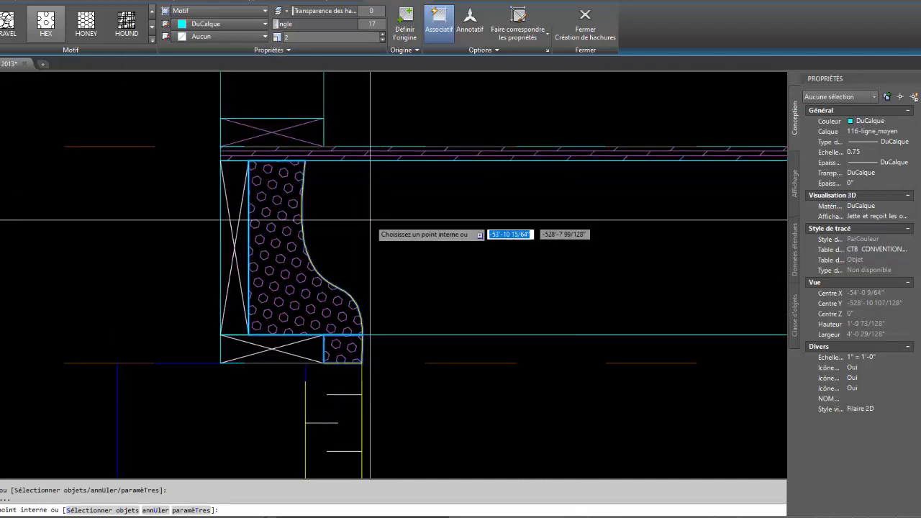
pyautogui.scroll(-2, 402, 300)
pyautogui.press('Return')
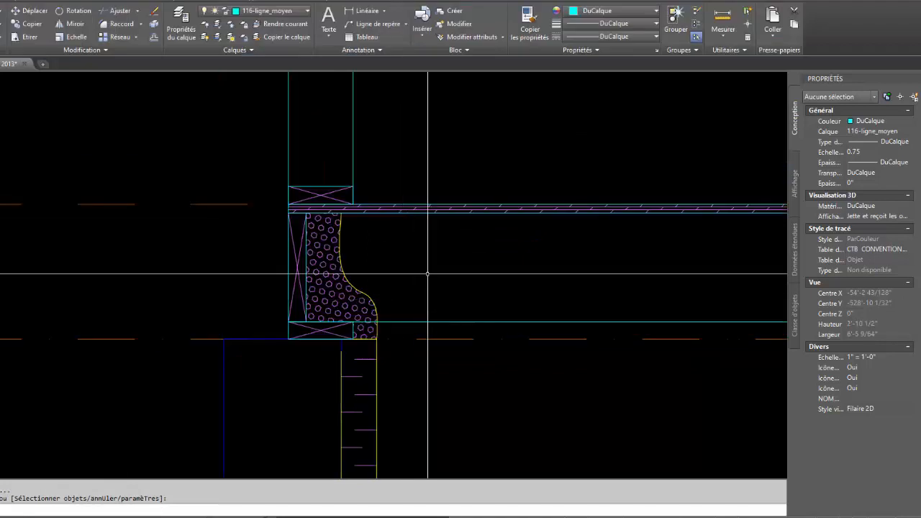
# Examine the M2 exterior masonry wall composition for the rigid insulation type and thickness.
pyautogui.moveTo(442, 266); pyautogui.dragTo(456, 266, button='middle')
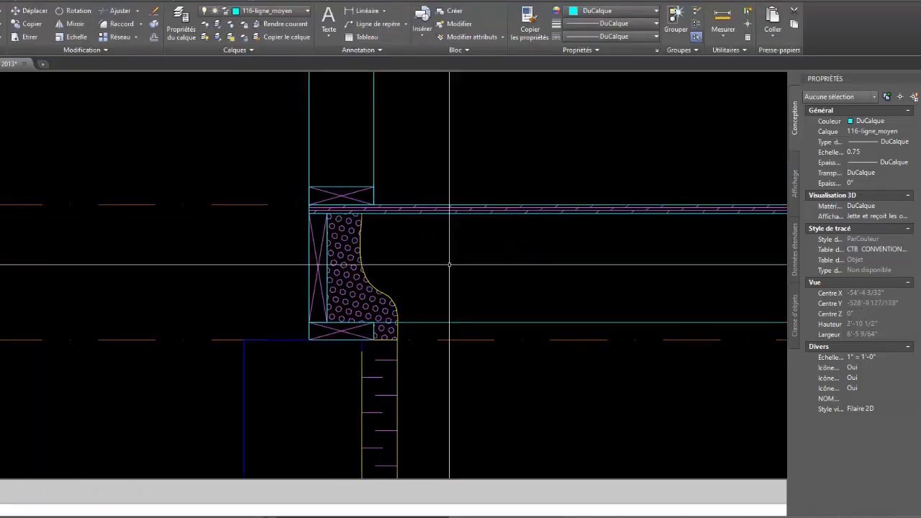
pyautogui.scroll(-2, 433, 262)
pyautogui.moveTo(436, 251); pyautogui.dragTo(440, 319, button='middle')
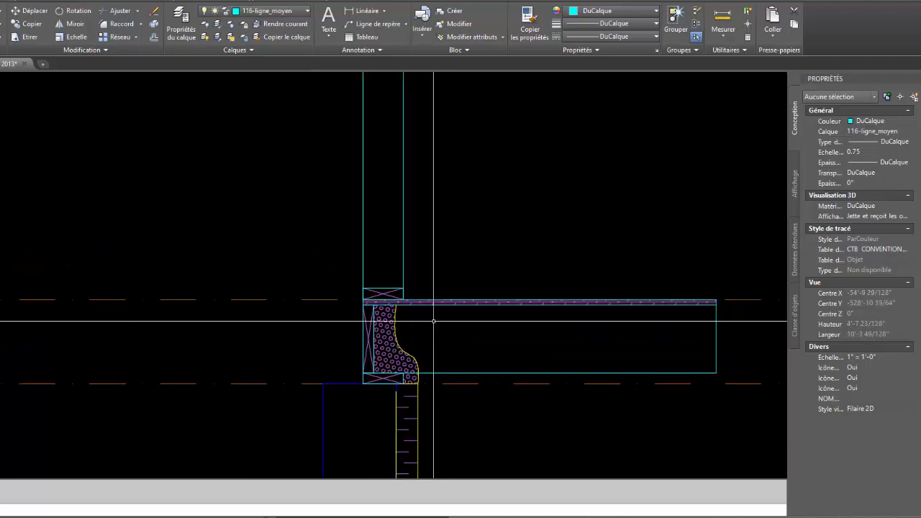
pyautogui.scroll(-4, 493, 343)
pyautogui.scroll(1, 493, 343)
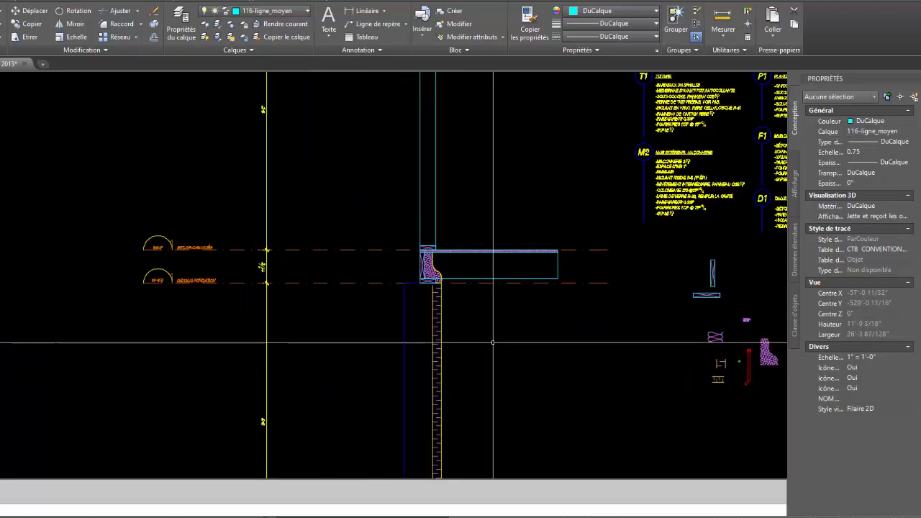
pyautogui.press('Return')
pyautogui.moveTo(453, 414); pyautogui.dragTo(452, 258, button='middle')
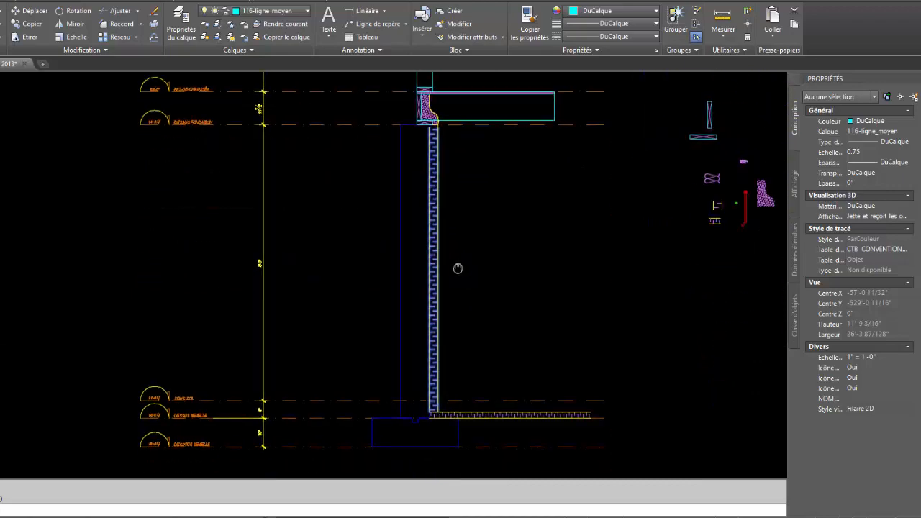
pyautogui.scroll(4, 452, 414)
pyautogui.press('Return')
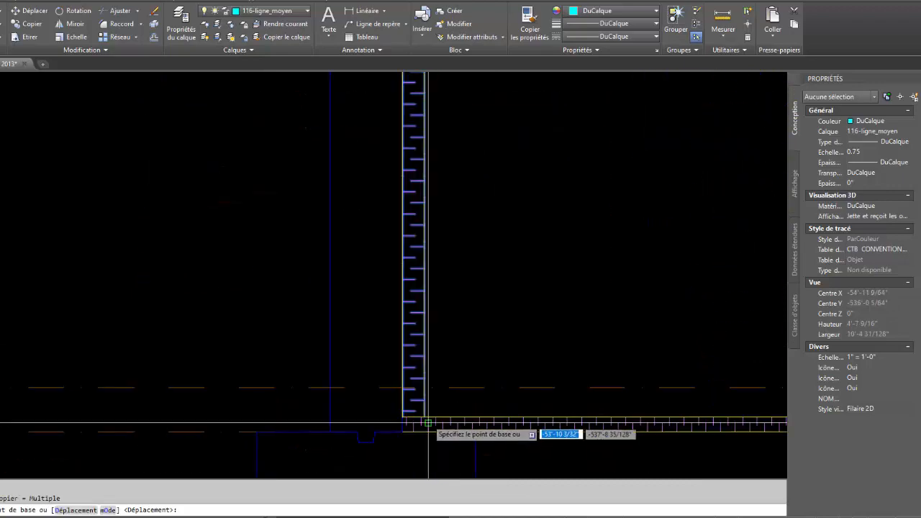
pyautogui.scroll(-6, 431, 423)
pyautogui.scroll(8, 590, 187)
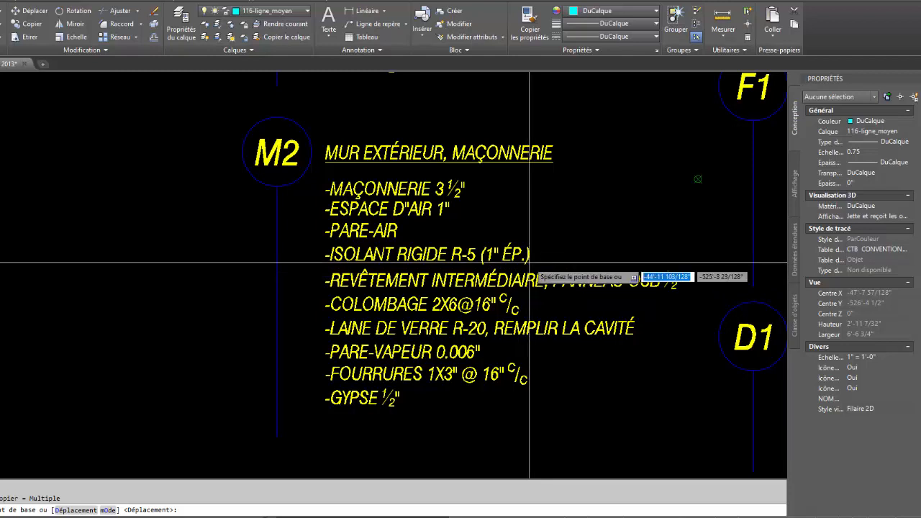
pyautogui.scroll(-5, 528, 261)
pyautogui.scroll(3, 187, 310)
pyautogui.moveTo(184, 321); pyautogui.dragTo(259, 311, button='middle')
pyautogui.press('Escape')
pyautogui.press('Escape')
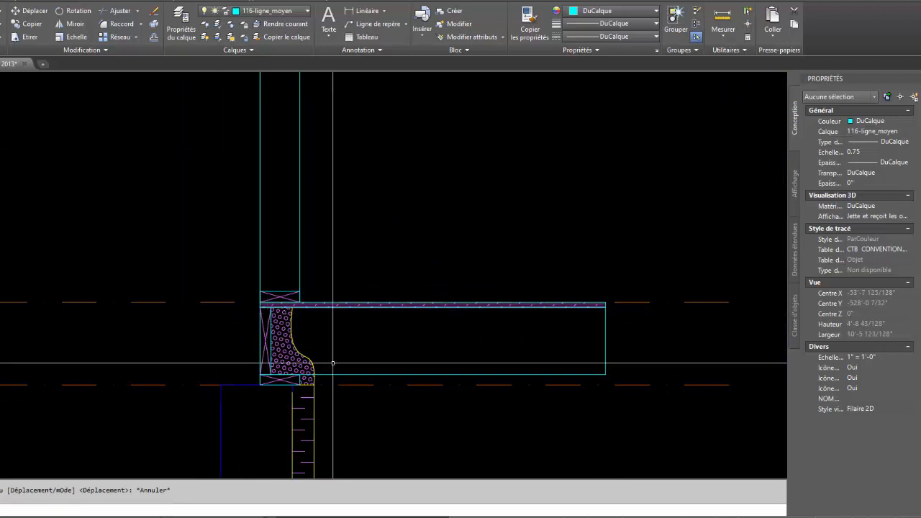
# Copy the vertical insulation block from its lower inner corner to a point 0.5" outside the sill plate's lower outer corner.
pyautogui.moveTo(353, 358); pyautogui.dragTo(377, 142, button='middle')
pyautogui.scroll(-4, 381, 224)
pyautogui.moveTo(396, 329); pyautogui.dragTo(392, 235, button='middle')
pyautogui.press('Escape')
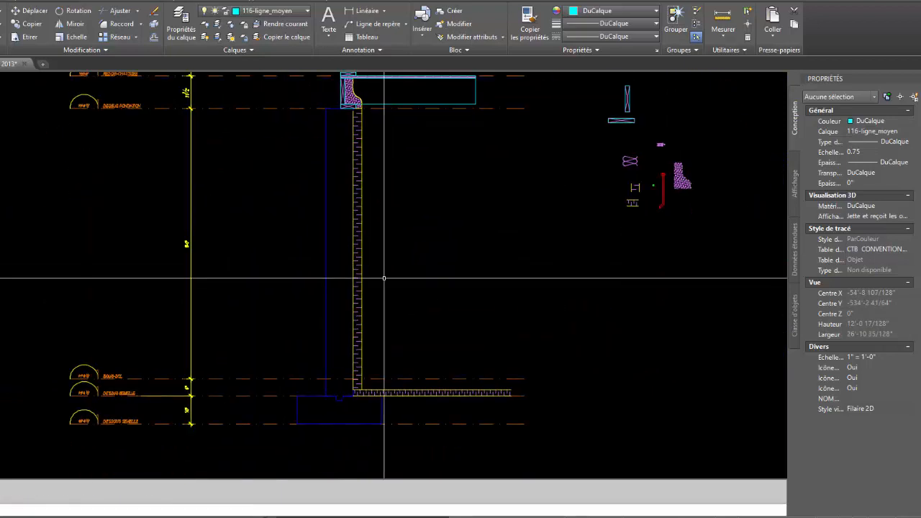
pyautogui.scroll(3, 364, 365)
pyautogui.click(354, 385)
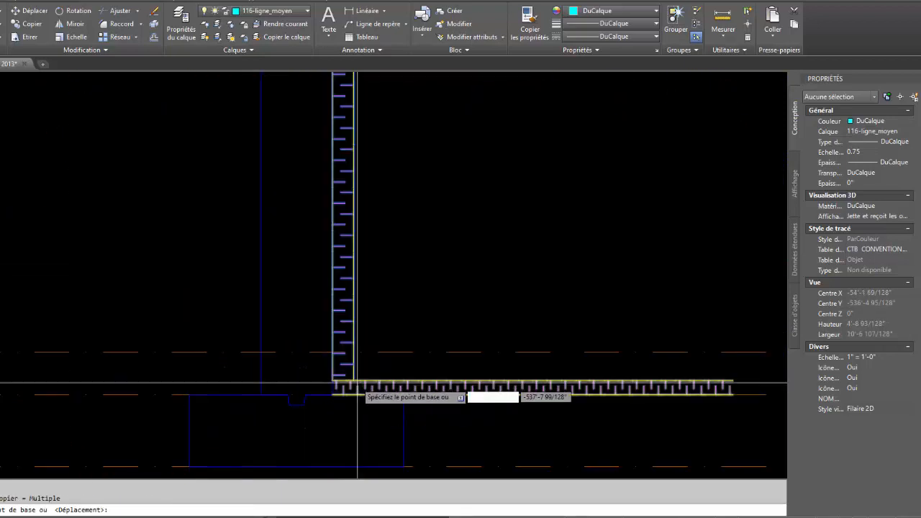
pyautogui.press('Return')
pyautogui.scroll(4, 363, 375)
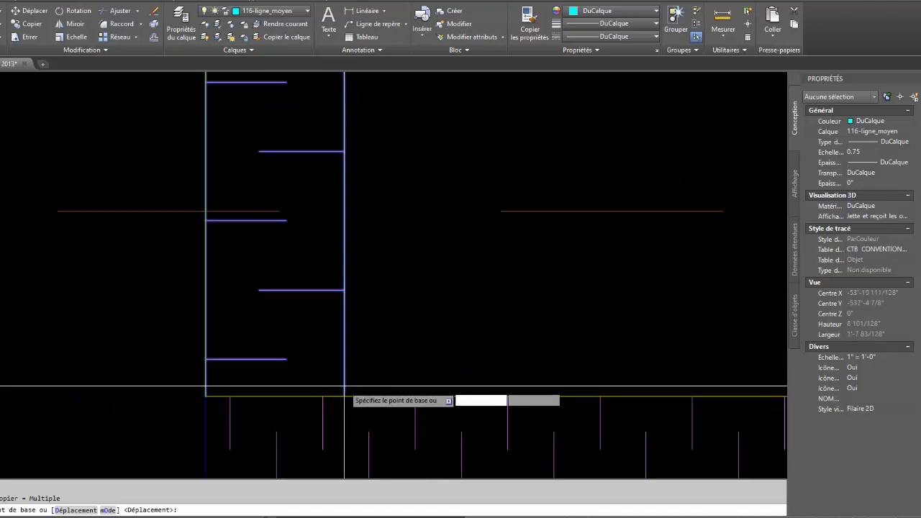
pyautogui.click(346, 383)
pyautogui.scroll(-5, 346, 382)
pyautogui.moveTo(348, 190); pyautogui.dragTo(366, 380, button='middle')
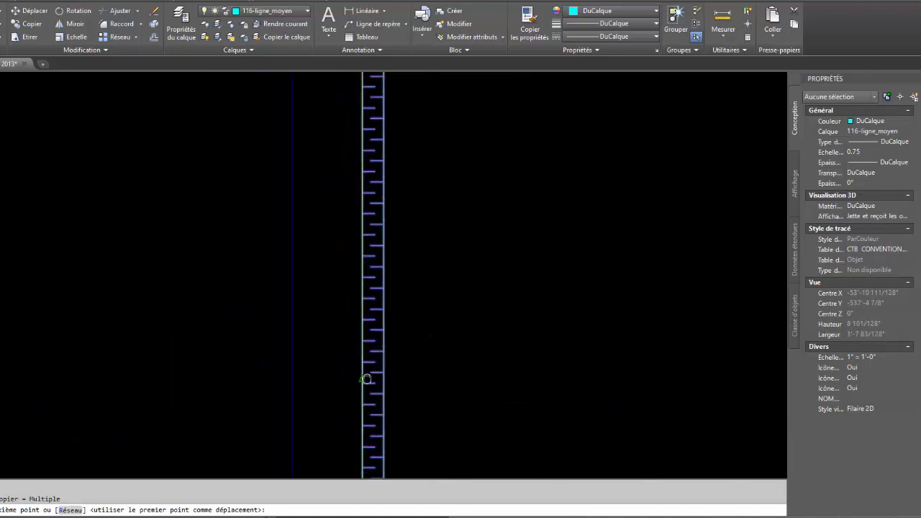
pyautogui.moveTo(336, 158); pyautogui.dragTo(324, 353, button='middle')
pyautogui.scroll(5, 301, 275)
pyautogui.keyDown('shift'); pyautogui.rightClick(336, 249); pyautogui.keyUp('shift')
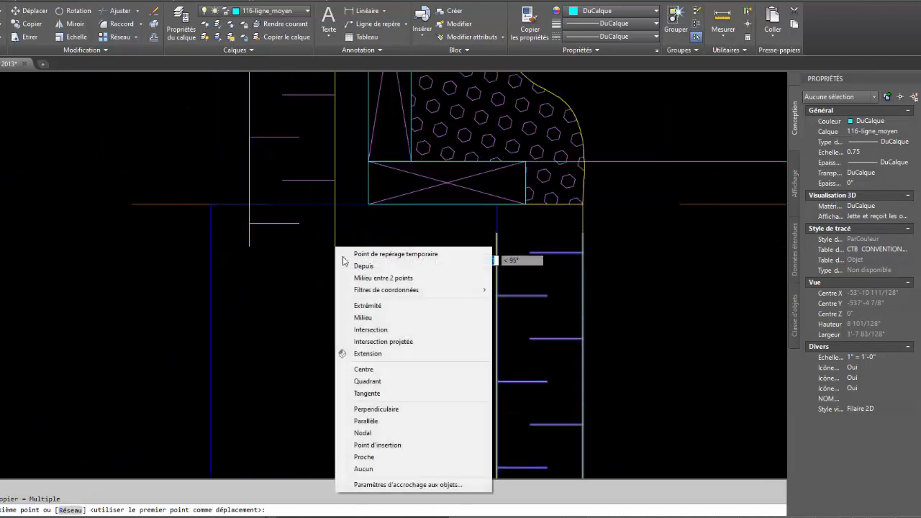
pyautogui.click(364, 266)
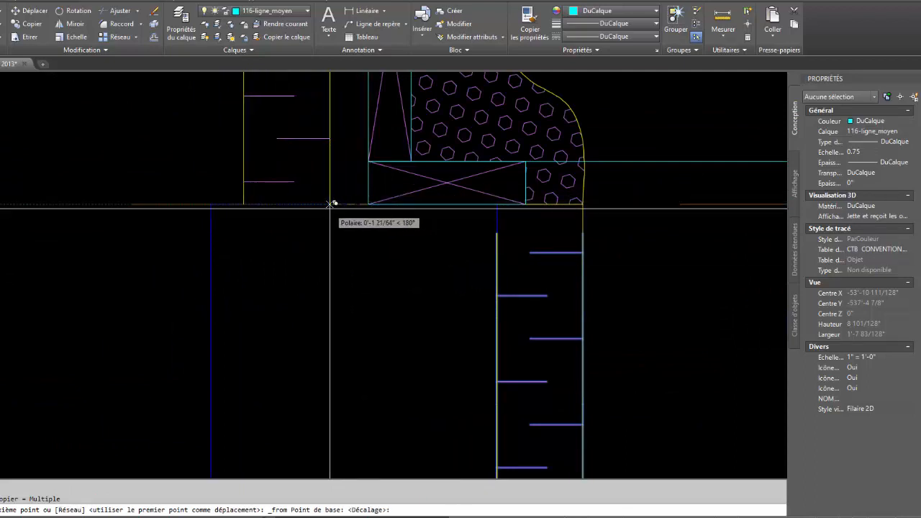
pyautogui.write('.5')
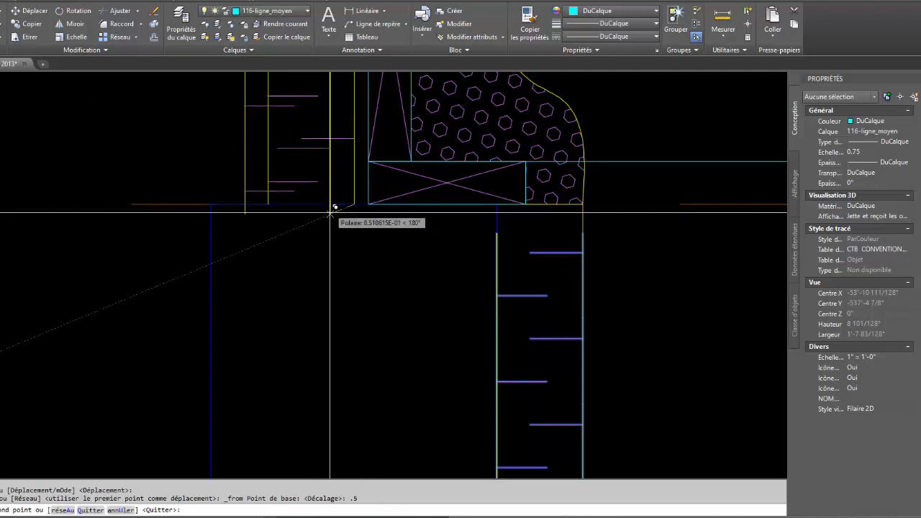
pyautogui.press('Return')
pyautogui.press('Escape')
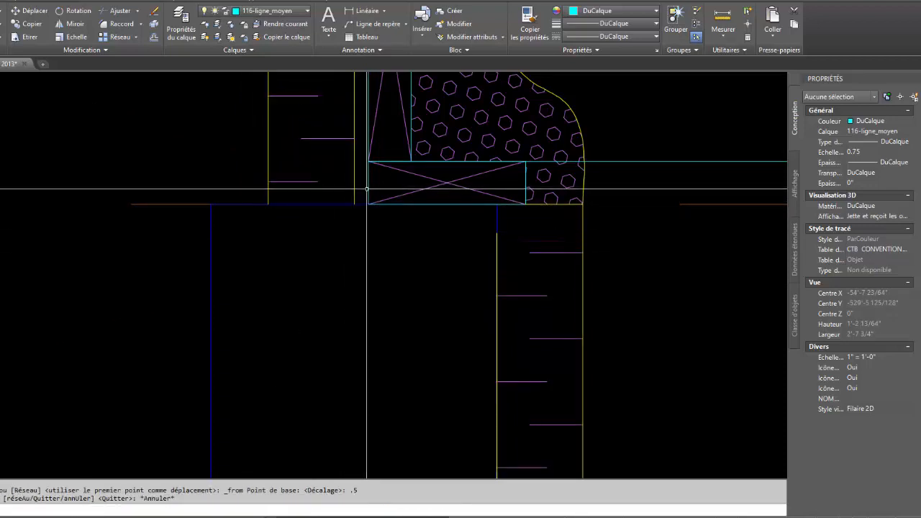
# Scale the copied exterior insulation block down to 1" thick and reposition it 0.5" outside the sill plate's lower outer corner.
pyautogui.scroll(-5, 371, 215)
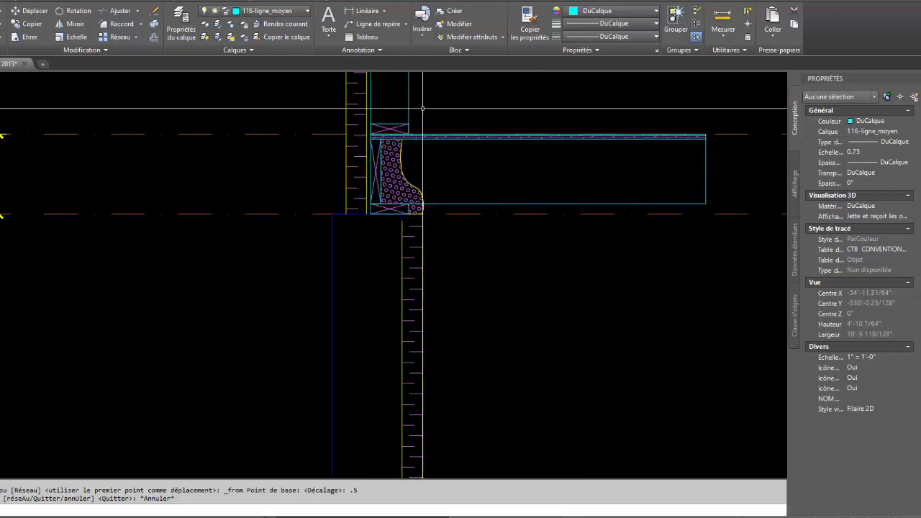
pyautogui.moveTo(423, 108); pyautogui.dragTo(442, 295, button='middle')
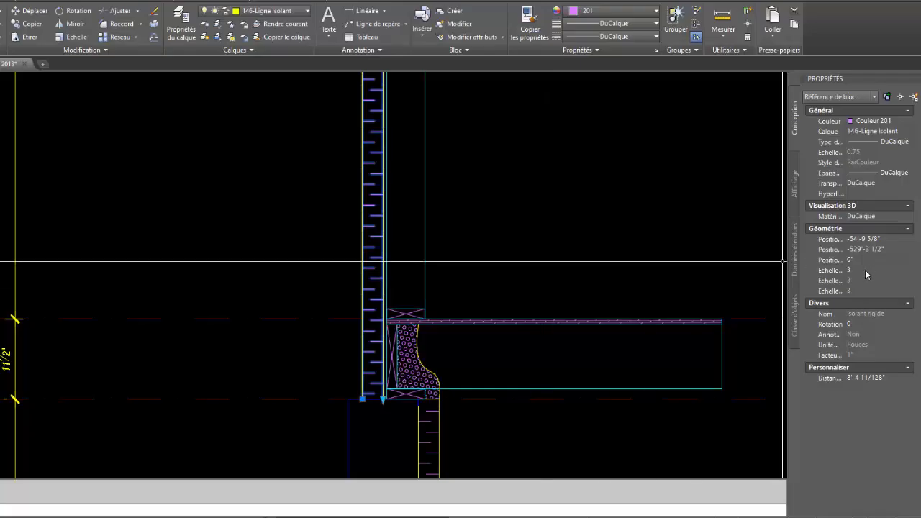
pyautogui.click(857, 269)
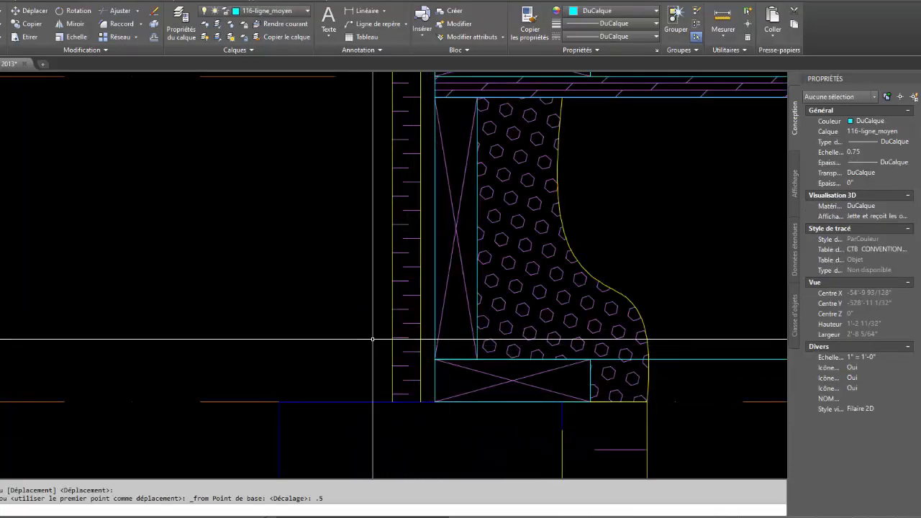
pyautogui.scroll(-4, 431, 224)
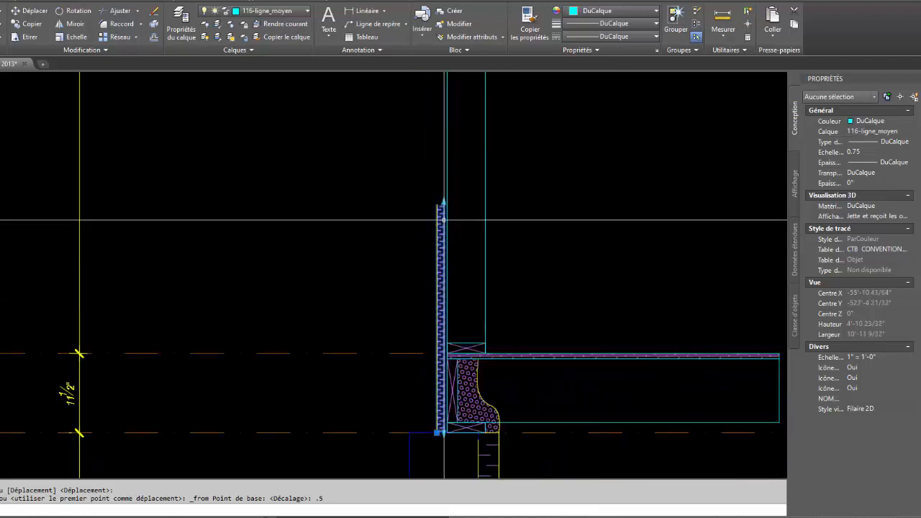
# Stretch the exterior rigid insulation block upward, perpendicular to the underside of the roof truss.
pyautogui.click(443, 219)
pyautogui.click(444, 202)
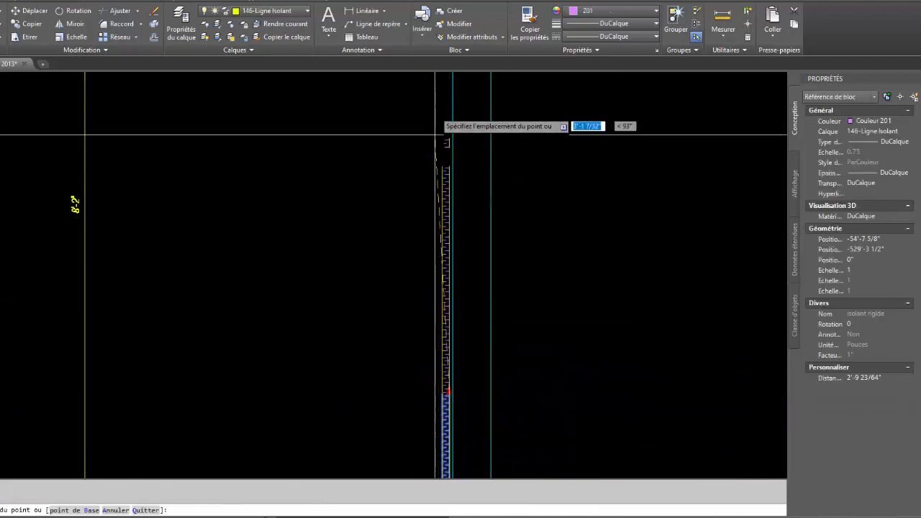
pyautogui.moveTo(448, 94); pyautogui.dragTo(446, 326, button='middle')
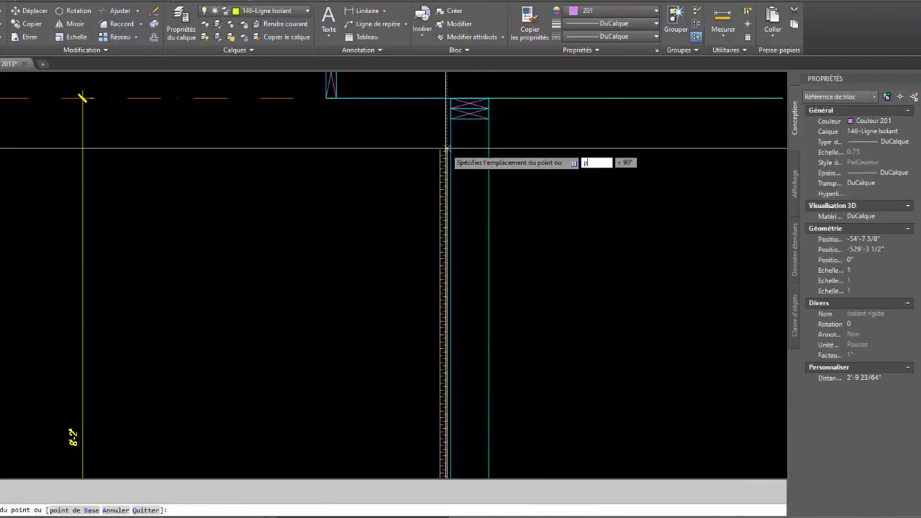
pyautogui.write('er')
pyautogui.press('Return')
pyautogui.click(445, 98)
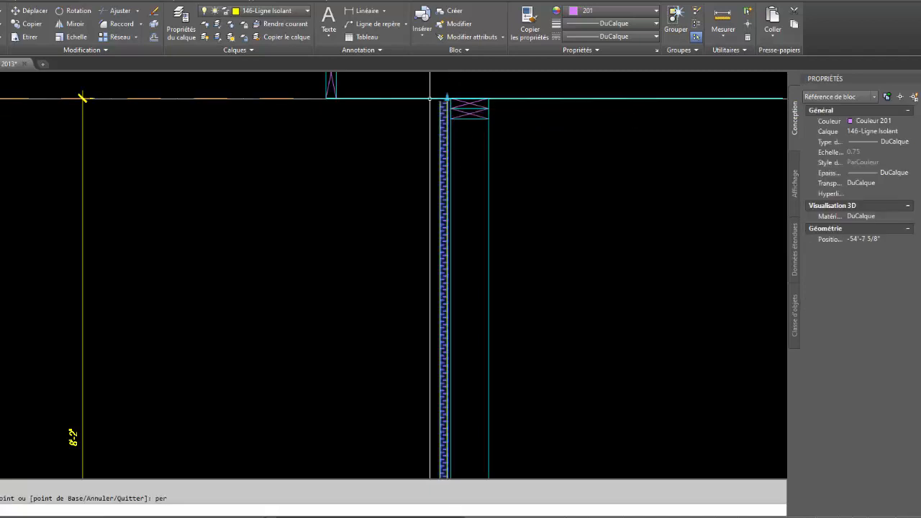
# Draw two short vertical lines from the insulation block's top corners up to the underside of the truss.
pyautogui.scroll(5, 430, 98)
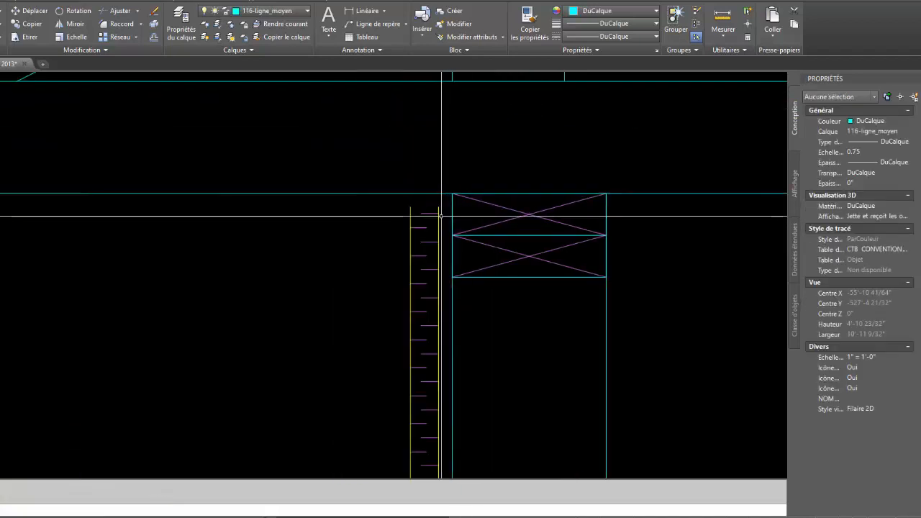
pyautogui.write('l')
pyautogui.press('Return')
pyautogui.click(439, 207)
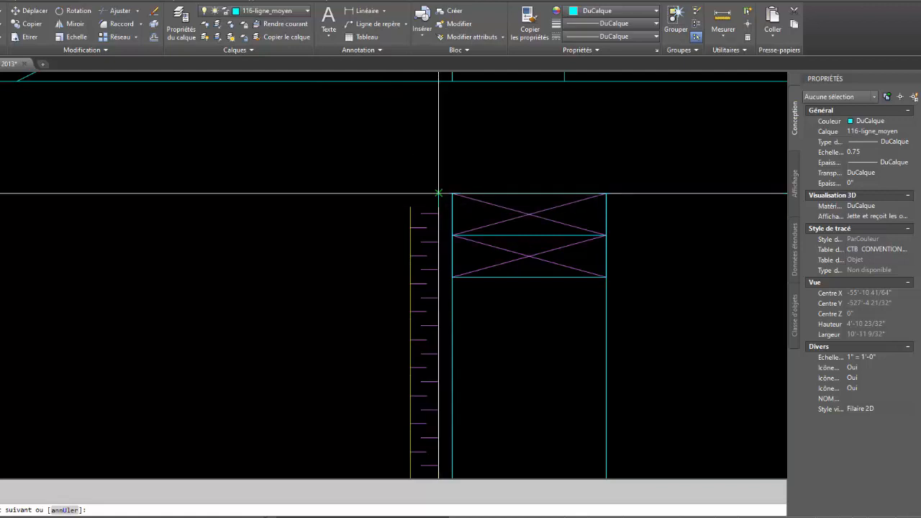
pyautogui.click(438, 193)
pyautogui.press('Return')
pyautogui.press('Return')
pyautogui.click(411, 207)
pyautogui.click(411, 193)
pyautogui.press('Return')
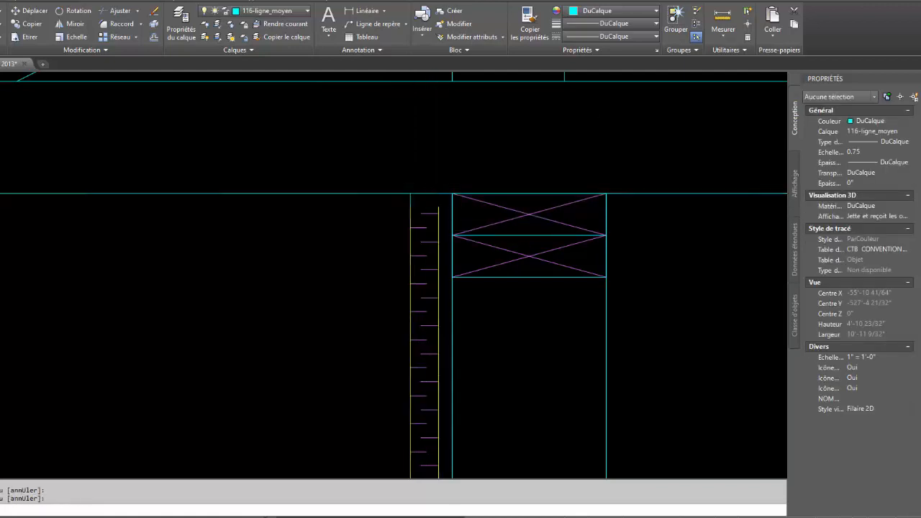
pyautogui.press('Return')
pyautogui.click(439, 193)
pyautogui.press('Escape')
# Put the two short lines on layer 146-Ligne Isolant and make that layer current.
pyautogui.click(401, 181)
pyautogui.click(443, 215)
pyautogui.click(266, 11)
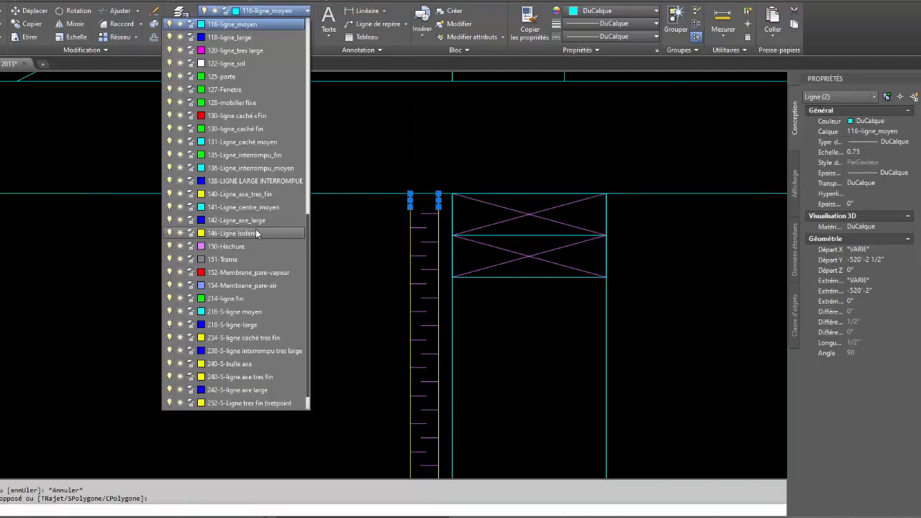
pyautogui.click(256, 233)
pyautogui.press('Escape')
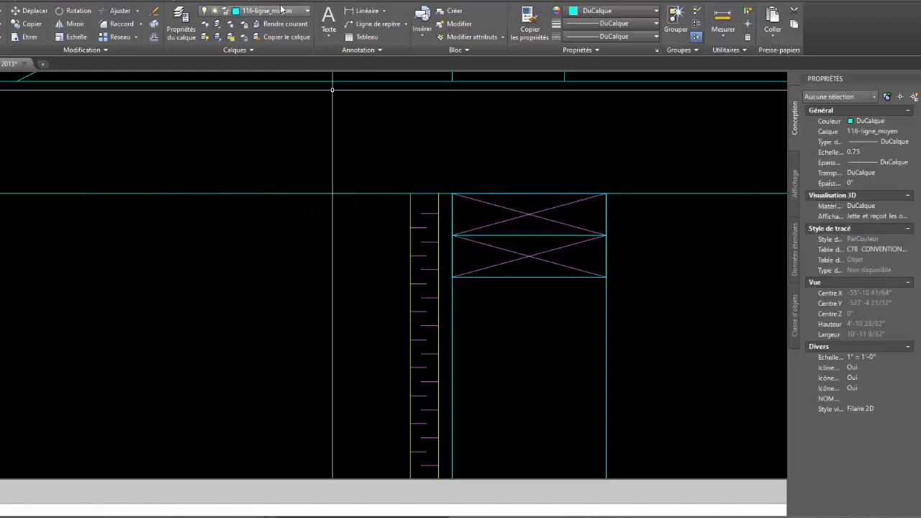
pyautogui.click(280, 14)
pyautogui.click(256, 233)
# Examine the wall section from the roof truss down to the footing and back up to check the insulation.
pyautogui.scroll(-6, 414, 331)
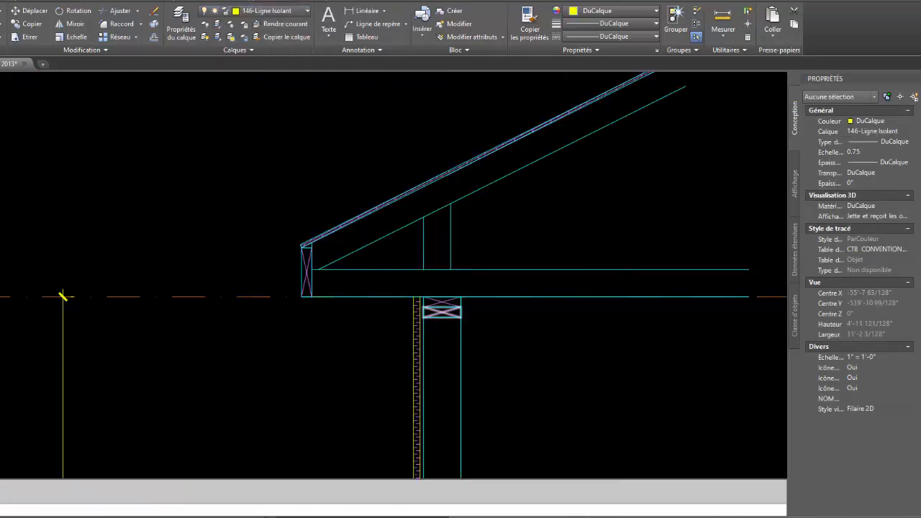
pyautogui.scroll(-5, 597, 403)
pyautogui.scroll(8, 475, 345)
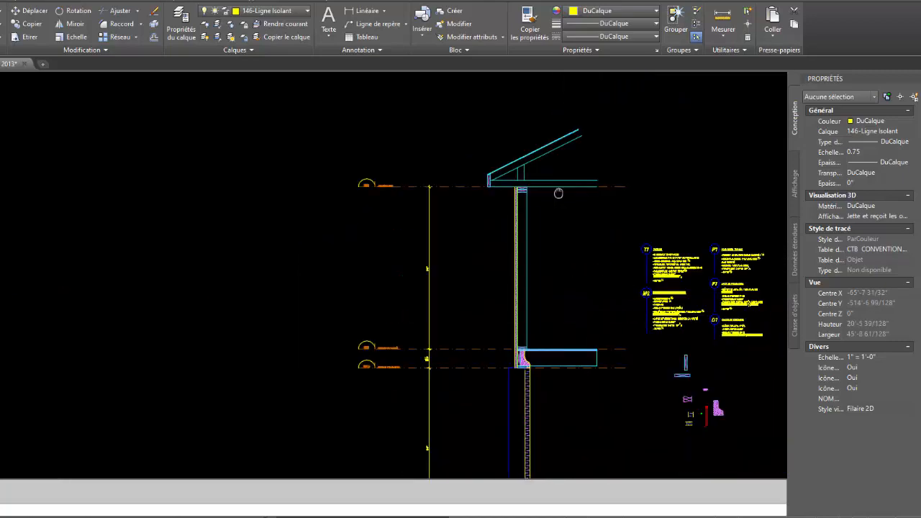
pyautogui.scroll(2, 480, 366)
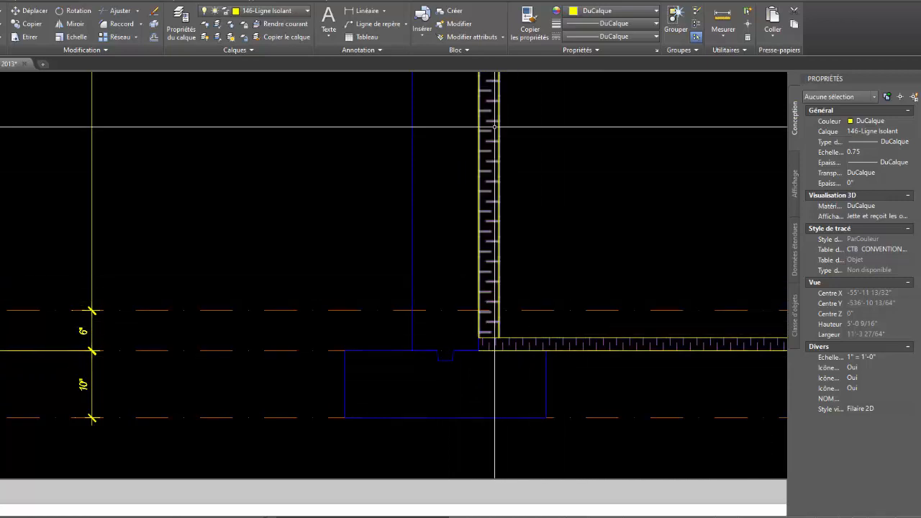
pyautogui.moveTo(494, 130); pyautogui.dragTo(489, 461, button='middle')
pyautogui.moveTo(485, 194); pyautogui.dragTo(476, 514, button='middle')
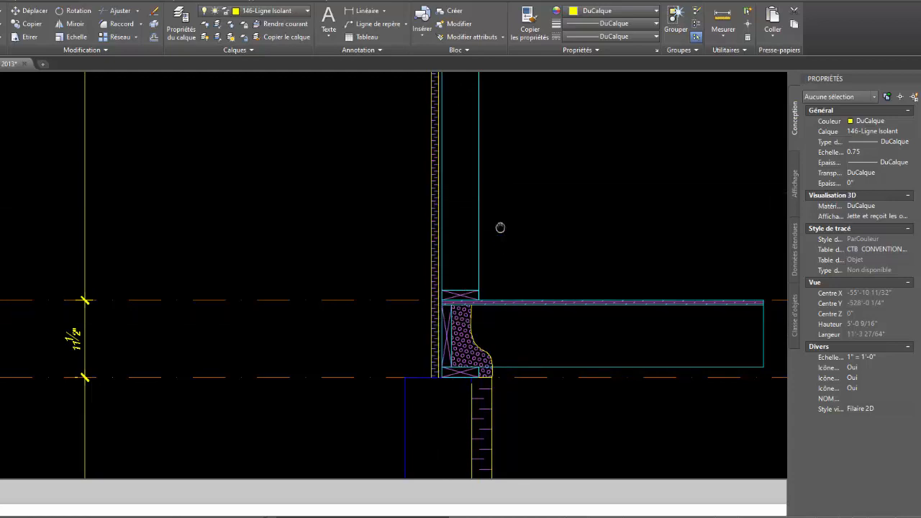
pyautogui.moveTo(500, 226); pyautogui.dragTo(493, 352, button='middle')
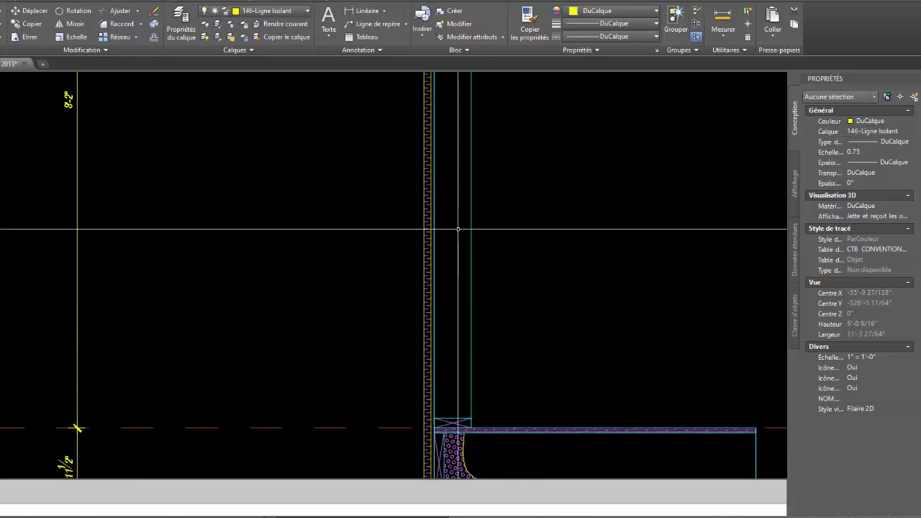
pyautogui.moveTo(459, 230); pyautogui.dragTo(441, 300, button='middle')
pyautogui.scroll(-2, 450, 193)
pyautogui.scroll(-2, 441, 300)
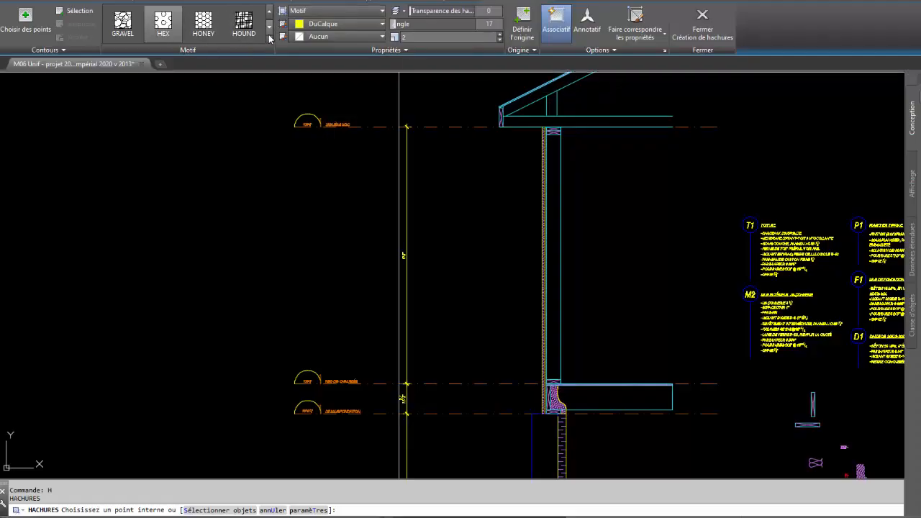
# Set the hatch to the DOLMIT pattern at 90° and try to fill the strip between the rigid insulation and the wall.
pyautogui.click(269, 42)
pyautogui.scroll(-5, 66, 85)
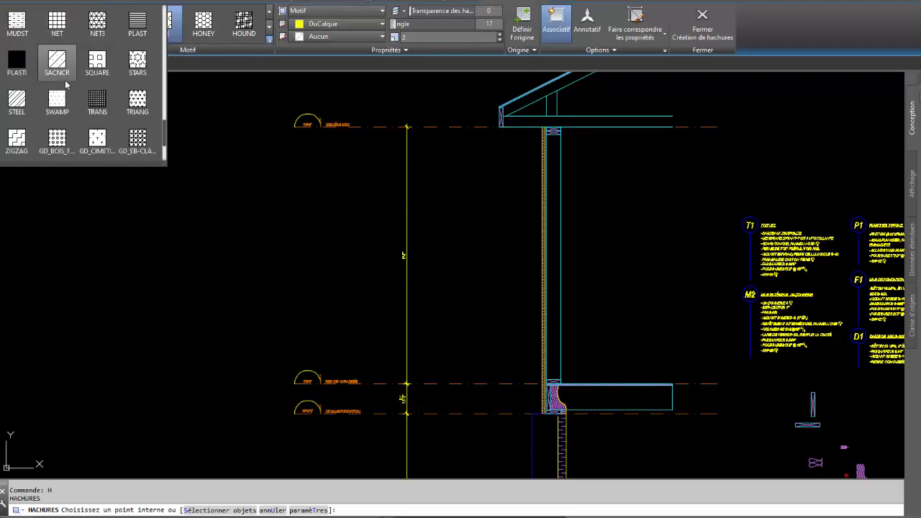
pyautogui.click(62, 68)
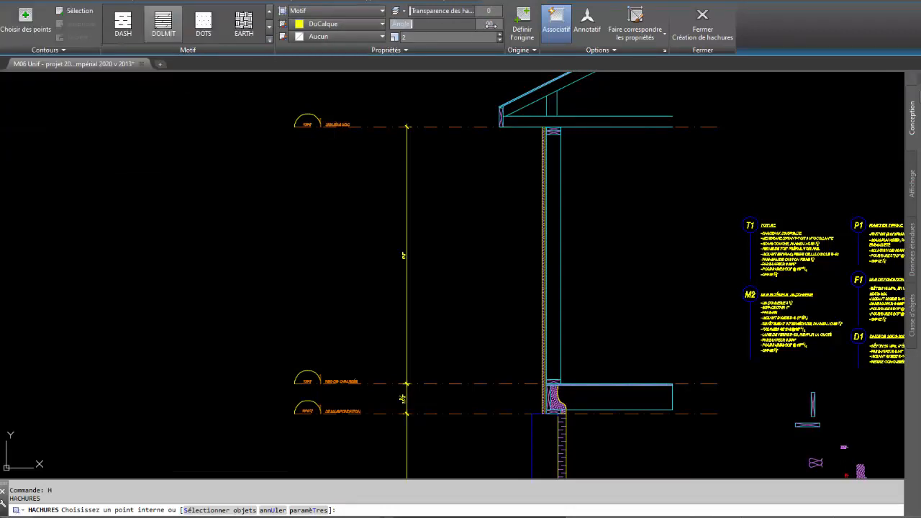
pyautogui.click(547, 155)
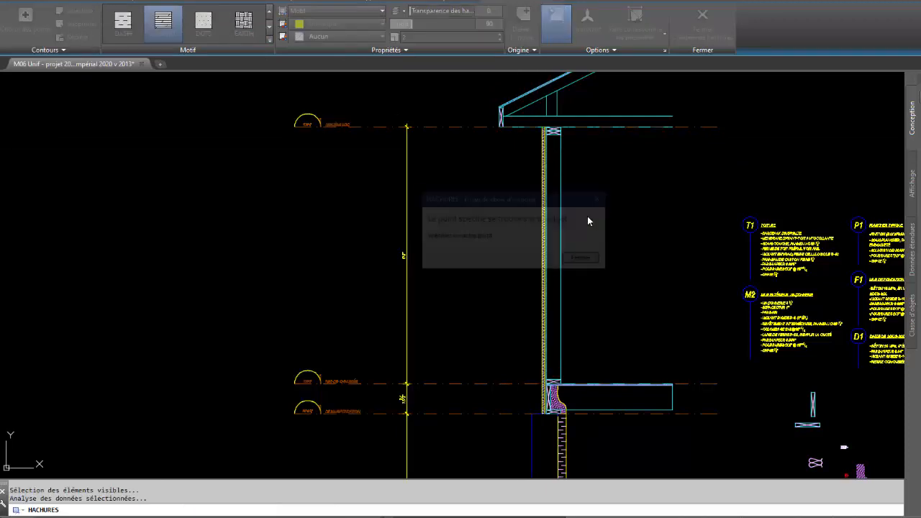
pyautogui.click(583, 260)
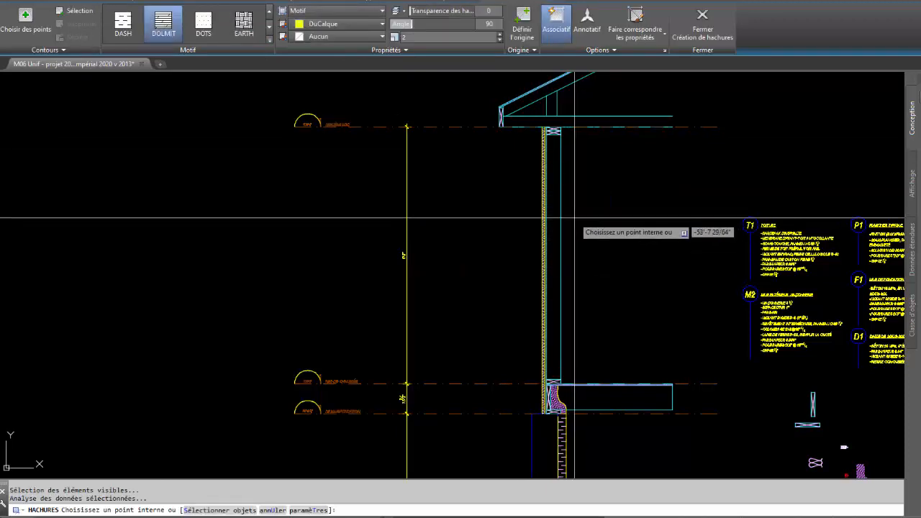
pyautogui.press('Escape')
pyautogui.press('Escape')
# Draw a rectangle filling the strip between insulation and wall, from the top plate's upper outer corner to the insulation's lower inner corner.
pyautogui.press('Return')
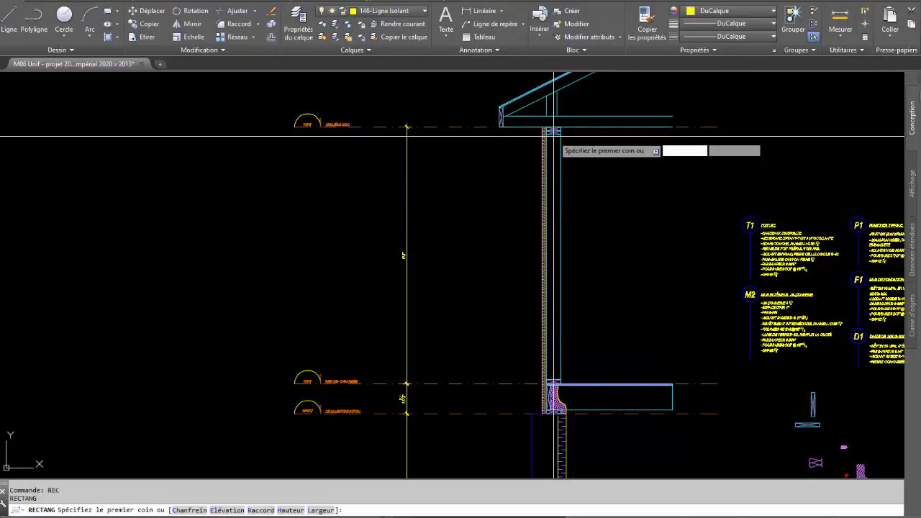
pyautogui.scroll(5, 547, 128)
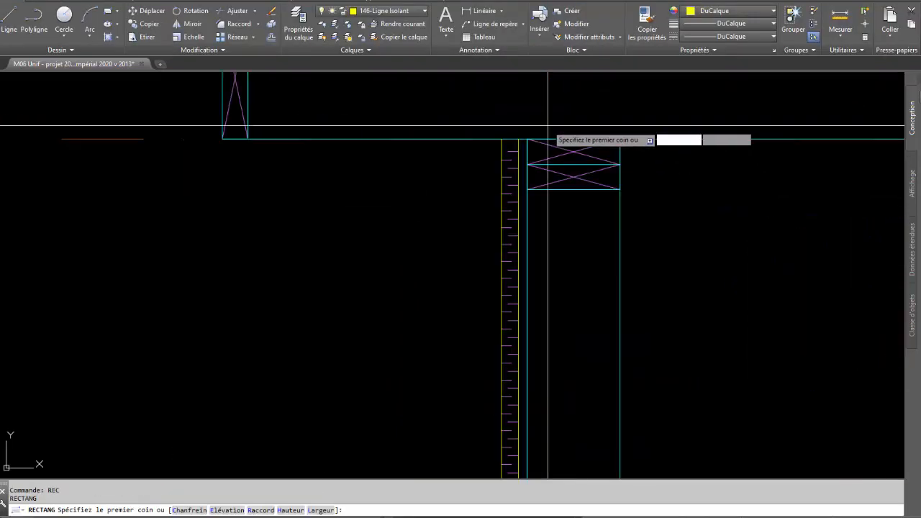
pyautogui.click(528, 139)
pyautogui.scroll(-6, 540, 298)
pyautogui.moveTo(577, 350); pyautogui.dragTo(591, 148, button='middle')
pyautogui.moveTo(588, 398); pyautogui.dragTo(576, 271, button='middle')
pyautogui.scroll(4, 539, 371)
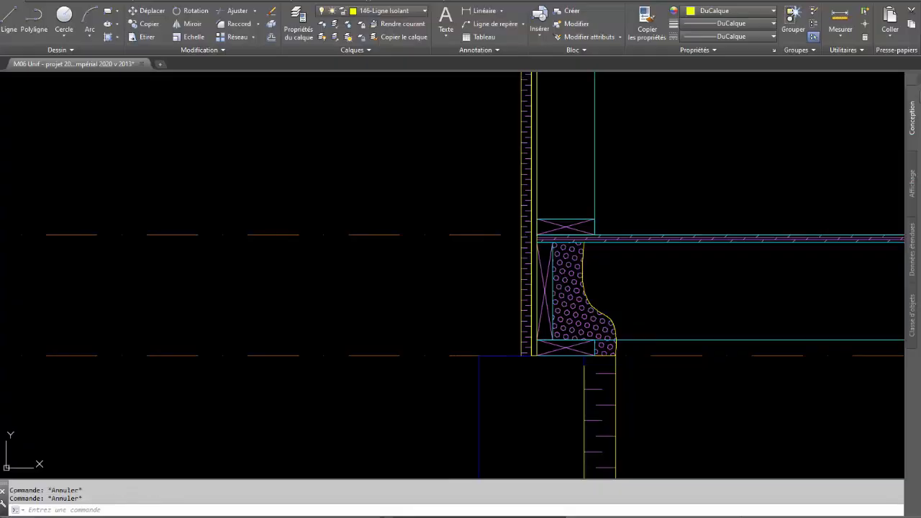
# Hatch the strip rectangle with DOLMIT at 90° and scale 1, setting the hatch origin at its lower outer corner.
pyautogui.write('h')
pyautogui.press('Return')
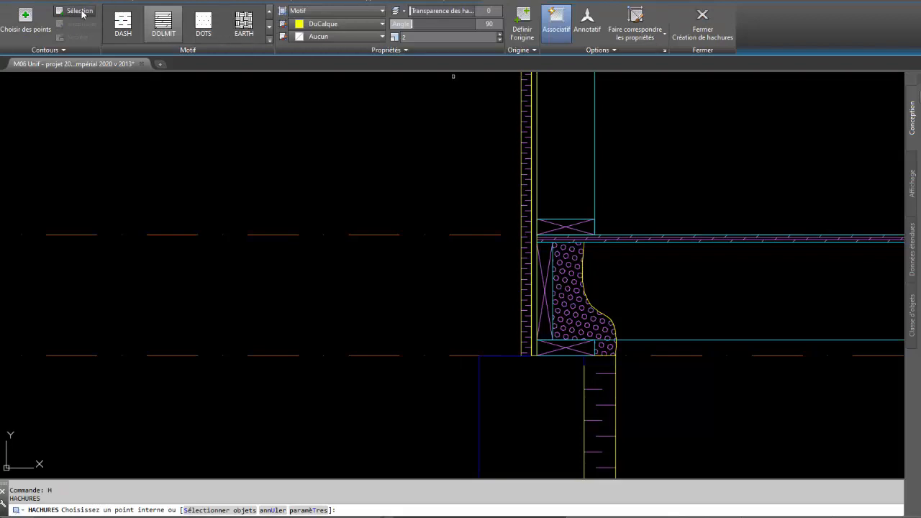
pyautogui.click(535, 185)
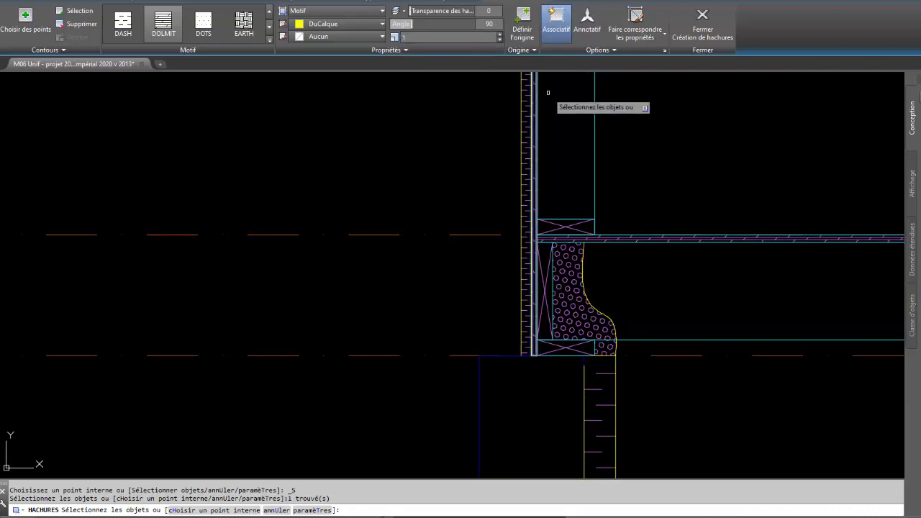
pyautogui.click(522, 29)
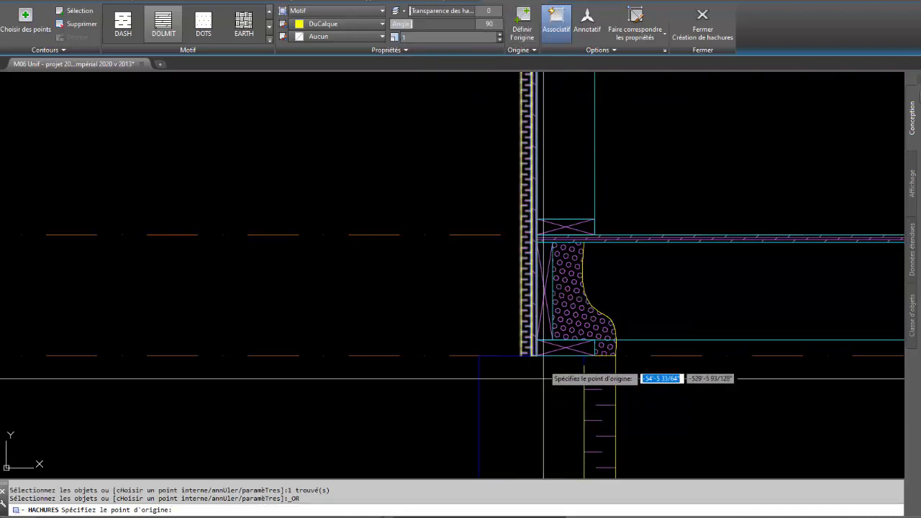
pyautogui.click(533, 358)
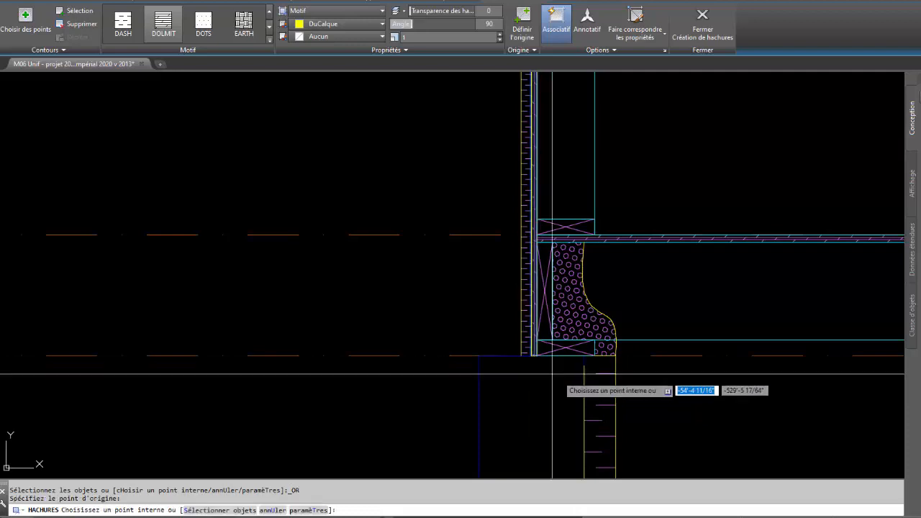
pyautogui.press('Escape')
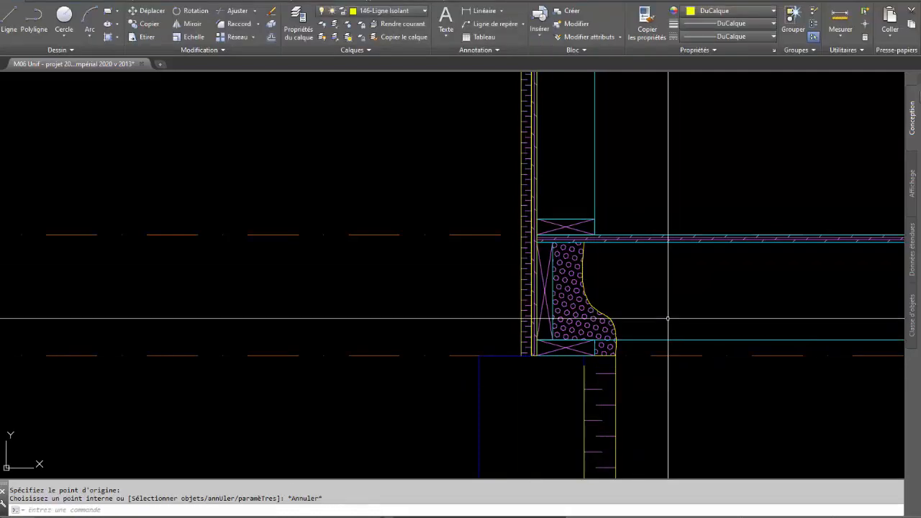
# Insert the isolant laine block 0.25" outward from the bottom plate's upper inner corner.
pyautogui.scroll(-5, 665, 195)
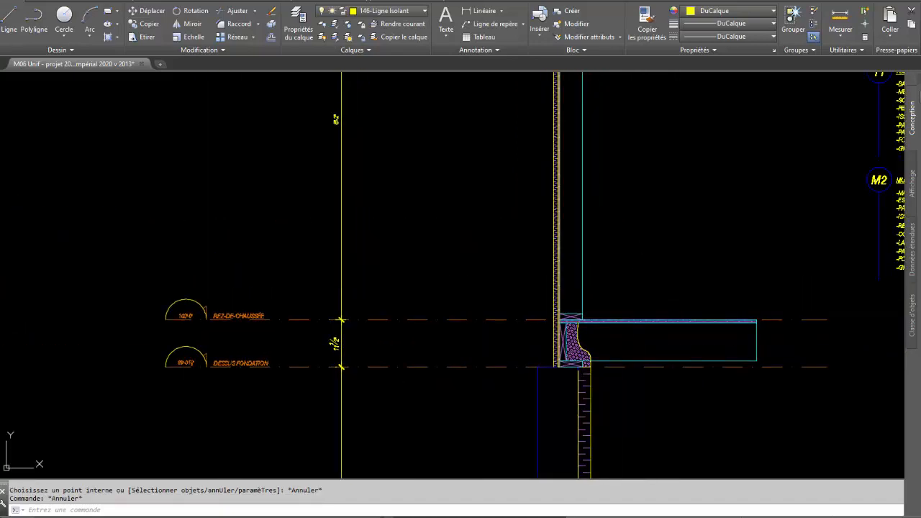
pyautogui.write('i')
pyautogui.press('Return')
pyautogui.click(519, 187)
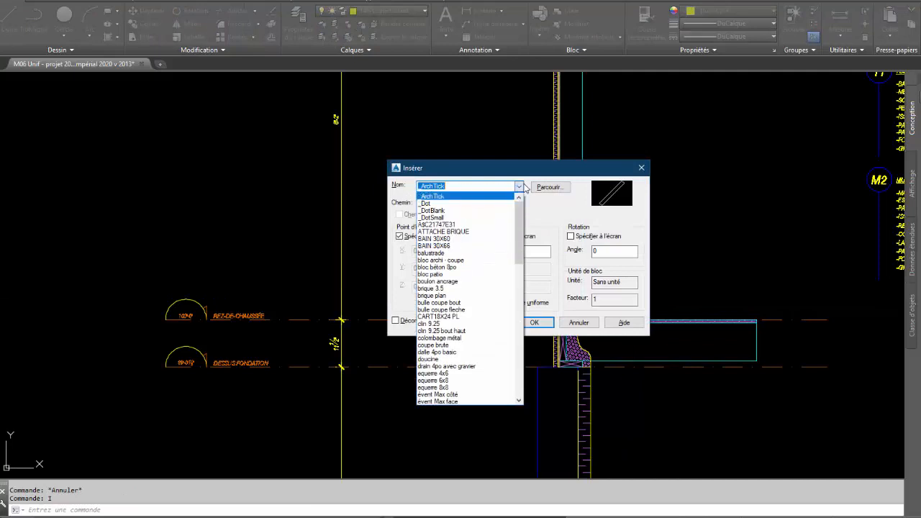
pyautogui.write('is')
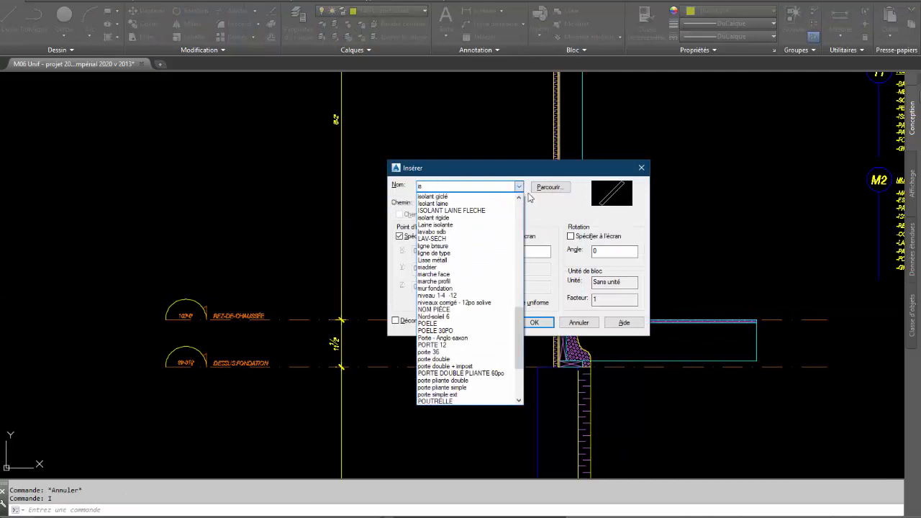
pyautogui.click(456, 204)
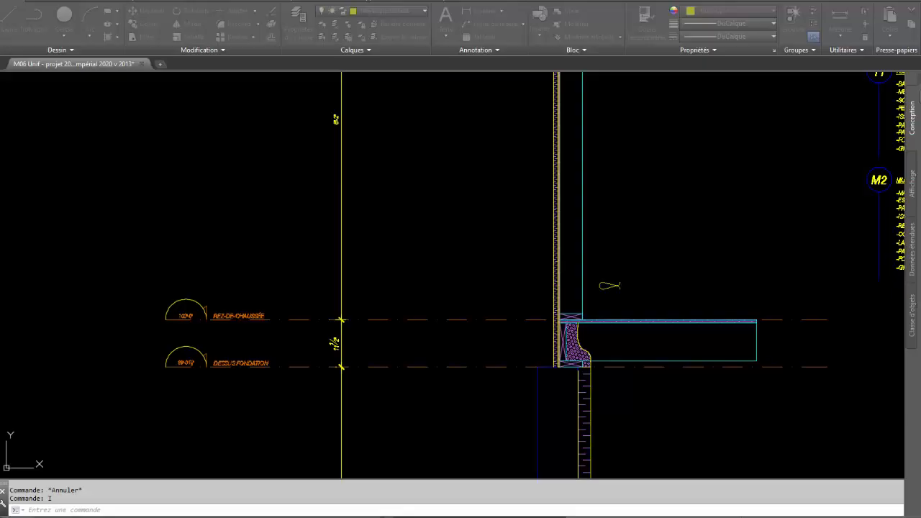
pyautogui.scroll(5, 553, 309)
pyautogui.keyDown('shift'); pyautogui.rightClick(690, 328); pyautogui.keyUp('shift')
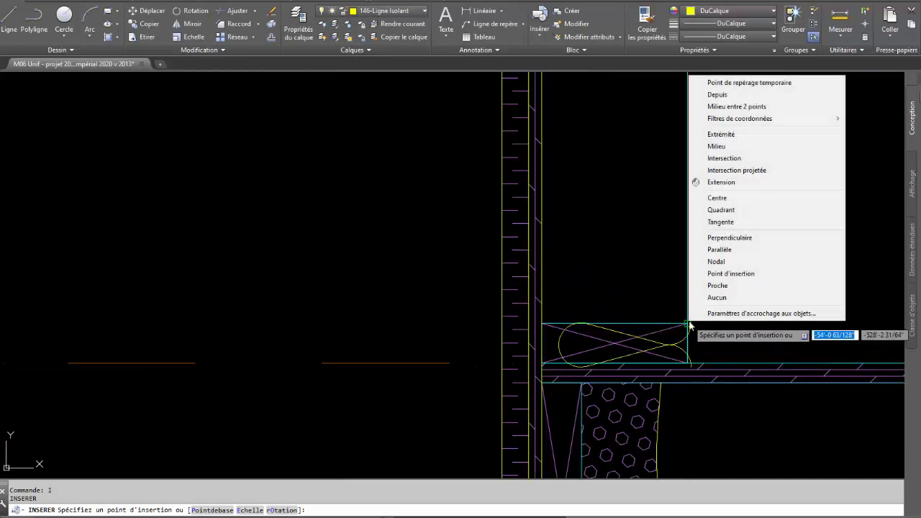
pyautogui.click(718, 94)
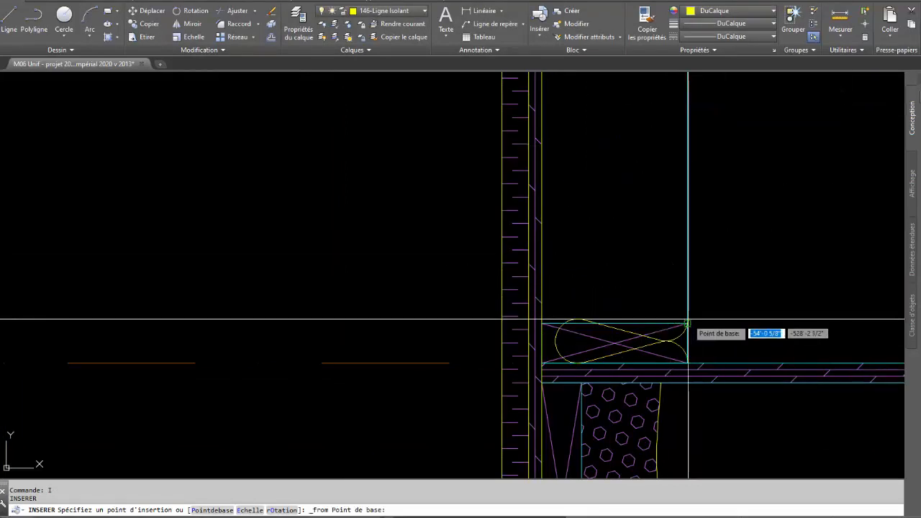
pyautogui.click(688, 319)
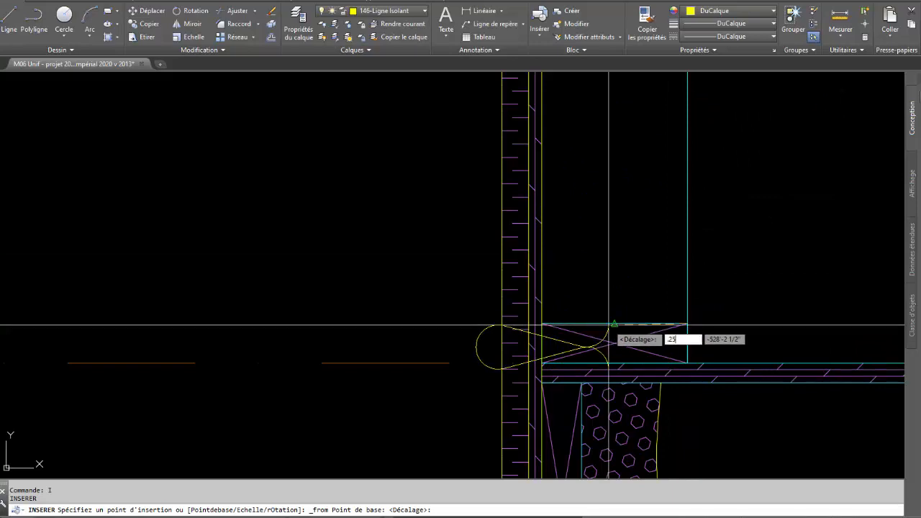
pyautogui.press('Return')
# Move the wool insulation block up so its lower inner end sits on the bottom plate's upper face.
pyautogui.press('Return')
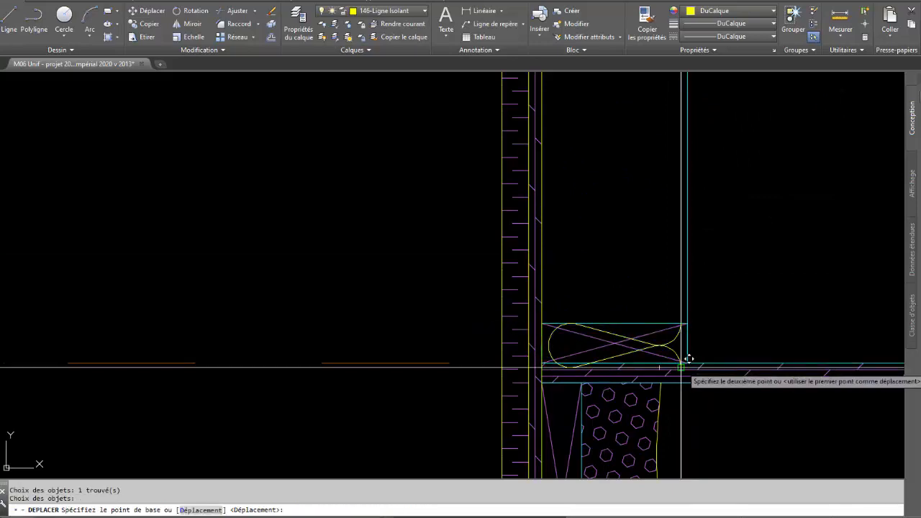
pyautogui.click(688, 358)
pyautogui.click(681, 323)
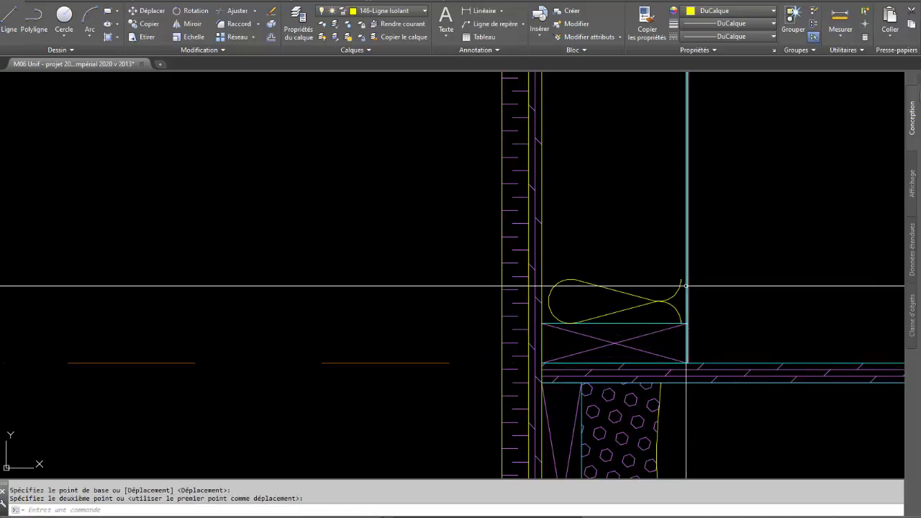
# Set the colour of the wool insulation block in the stud cavity to 201.
pyautogui.press('Escape')
pyautogui.click(680, 287)
pyautogui.click(730, 13)
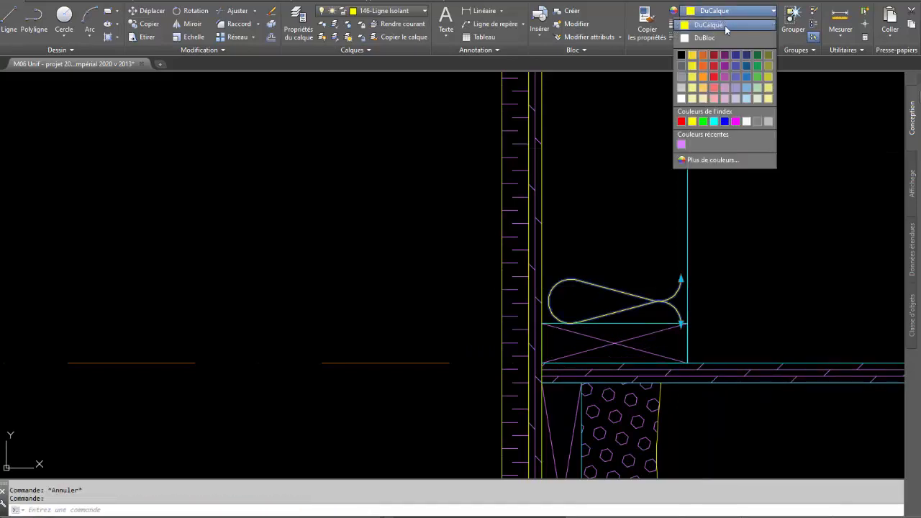
pyautogui.click(681, 144)
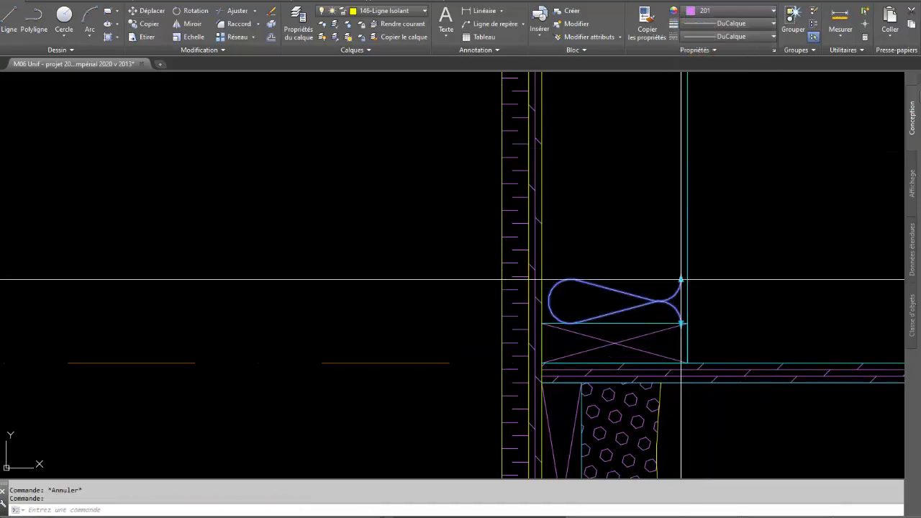
# Stretch the wool insulation block up the stud cavity to the underside of the double top plate.
pyautogui.click(681, 279)
pyautogui.scroll(-2, 668, 137)
pyautogui.moveTo(671, 144); pyautogui.dragTo(658, 411, button='middle')
pyautogui.moveTo(672, 176); pyautogui.dragTo(702, 490, button='middle')
pyautogui.click(708, 175)
pyautogui.press('Escape')
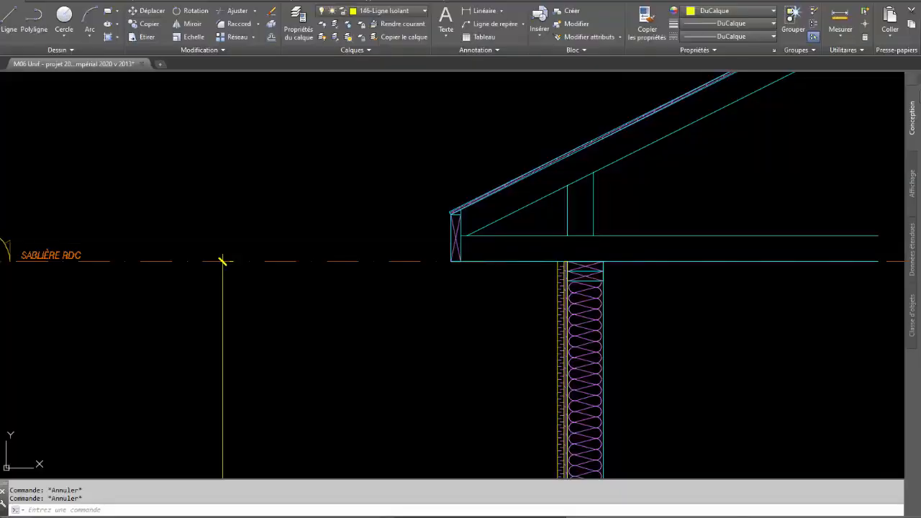
pyautogui.scroll(-3, 461, 274)
pyautogui.moveTo(547, 345); pyautogui.dragTo(342, 229, button='middle')
pyautogui.scroll(4, 552, 432)
pyautogui.write('i')
pyautogui.press('Return')
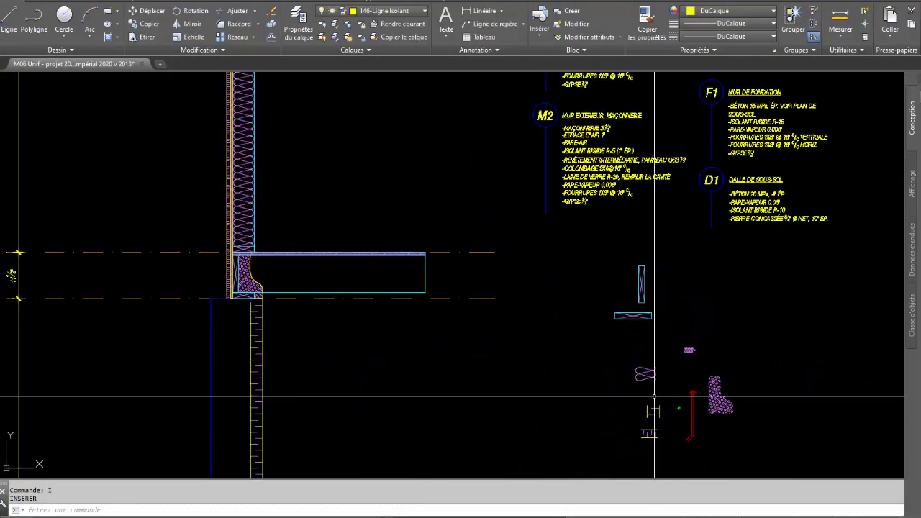
pyautogui.press('Escape')
# Copy the small wavy insulation block from the loose symbols to the top plate's upper outer corner.
pyautogui.write('c')
pyautogui.press('Return')
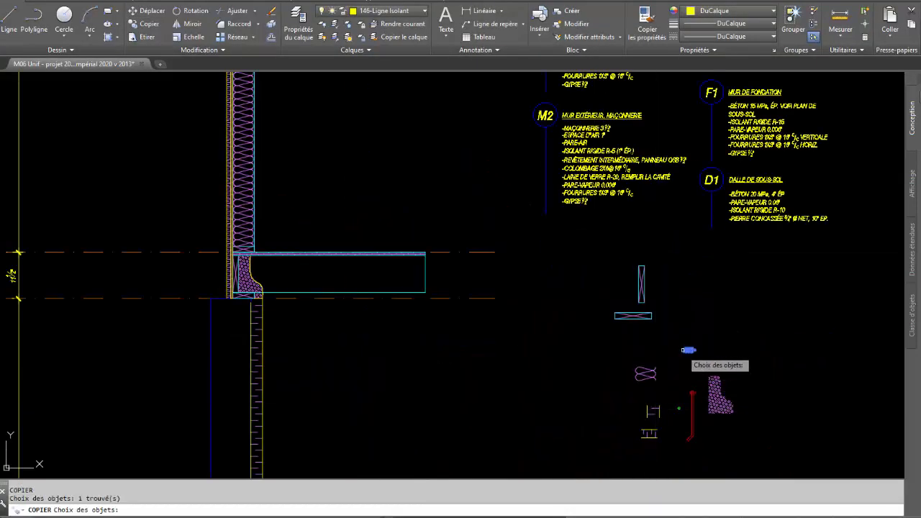
pyautogui.press('Return')
pyautogui.click(683, 351)
pyautogui.moveTo(482, 220); pyautogui.dragTo(697, 515, button='middle')
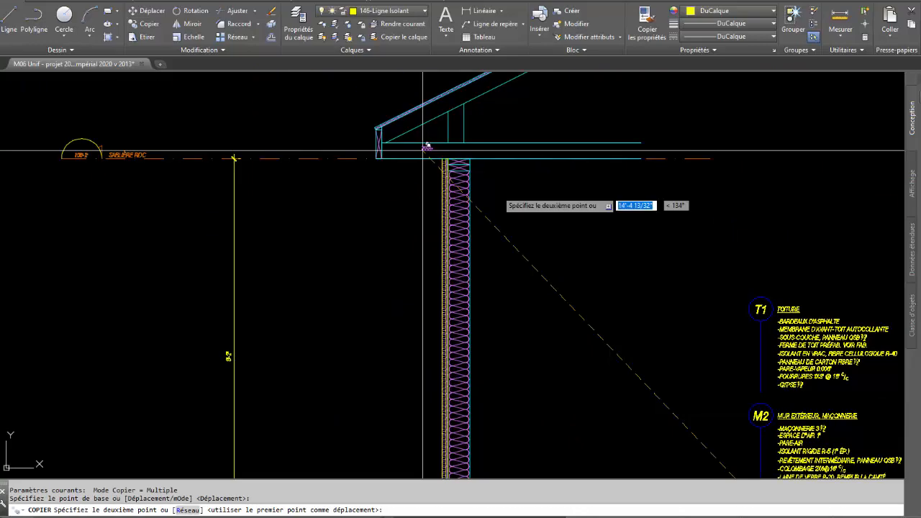
pyautogui.scroll(5, 427, 147)
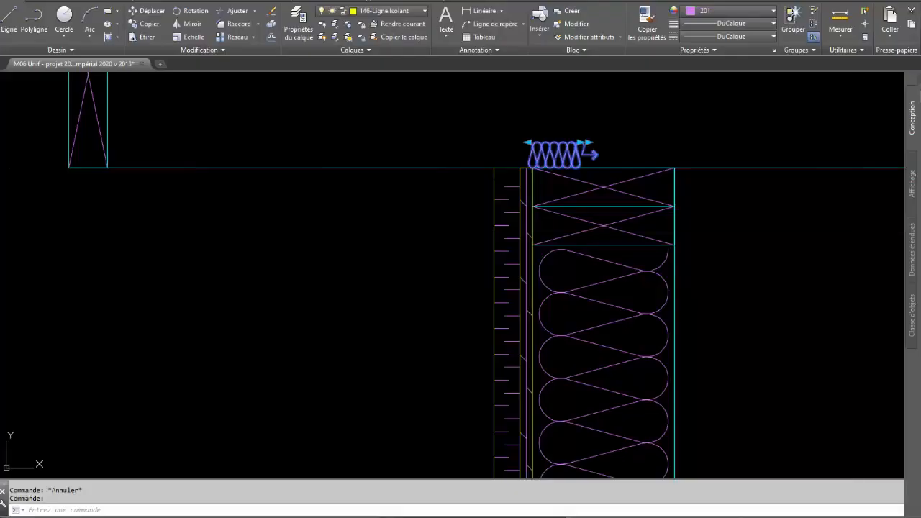
# Enlarge the copied insulation block and position it on the truss's lower edge, starting at the top plate's outer end.
pyautogui.press('Return')
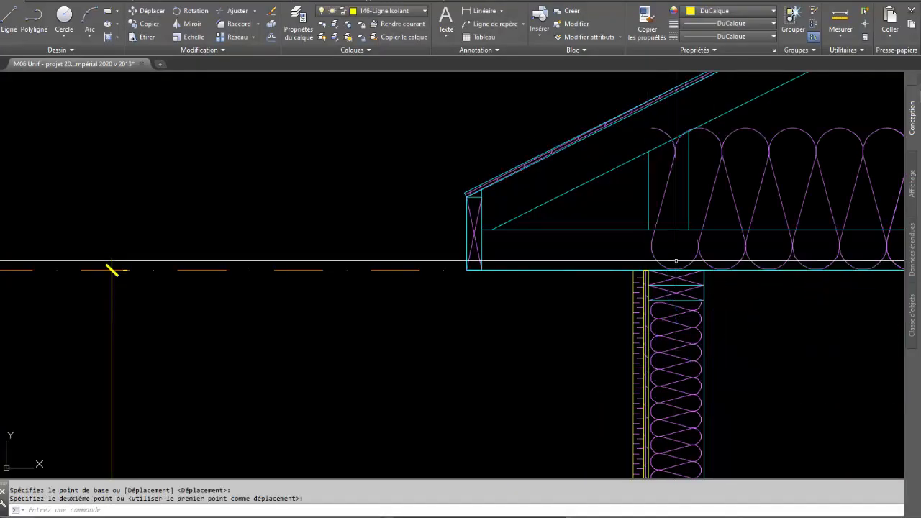
pyautogui.moveTo(675, 249); pyautogui.dragTo(633, 300, button='middle')
pyautogui.press('Escape')
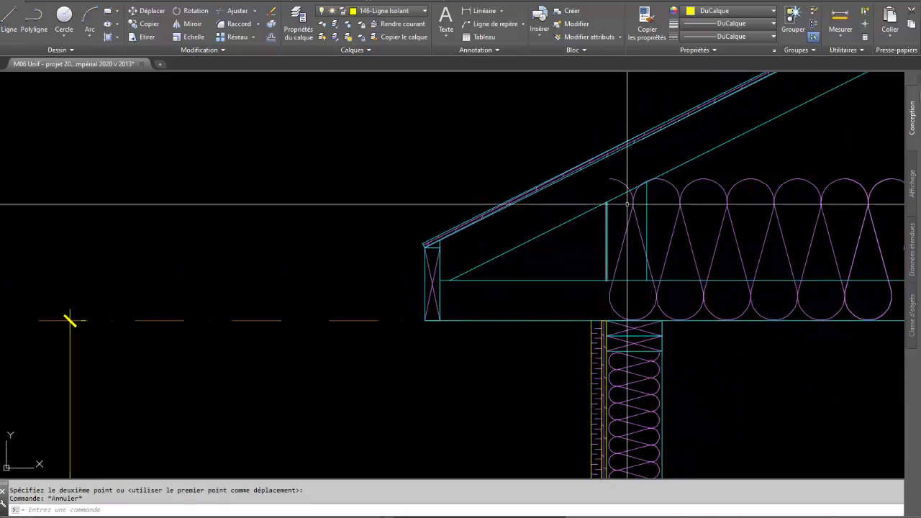
pyautogui.moveTo(649, 236); pyautogui.dragTo(496, 243, button='middle')
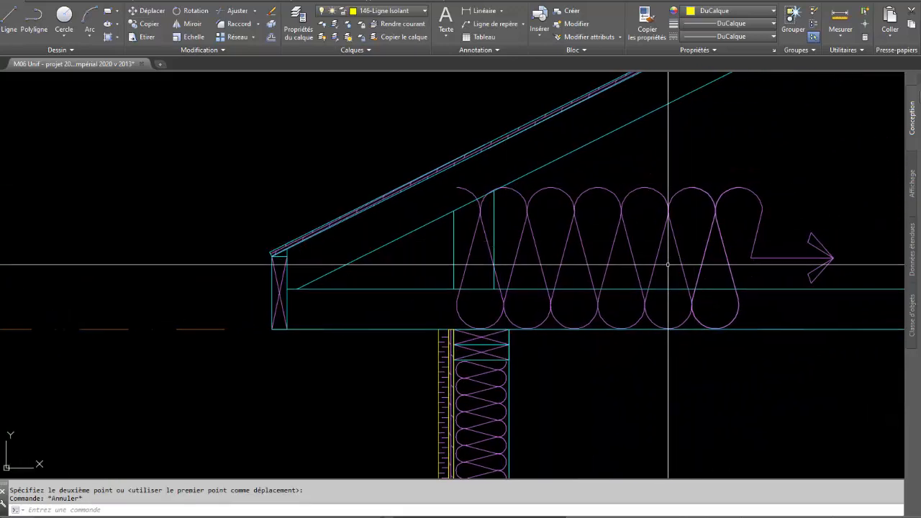
pyautogui.moveTo(666, 265); pyautogui.dragTo(591, 266, button='middle')
pyautogui.press('Escape')
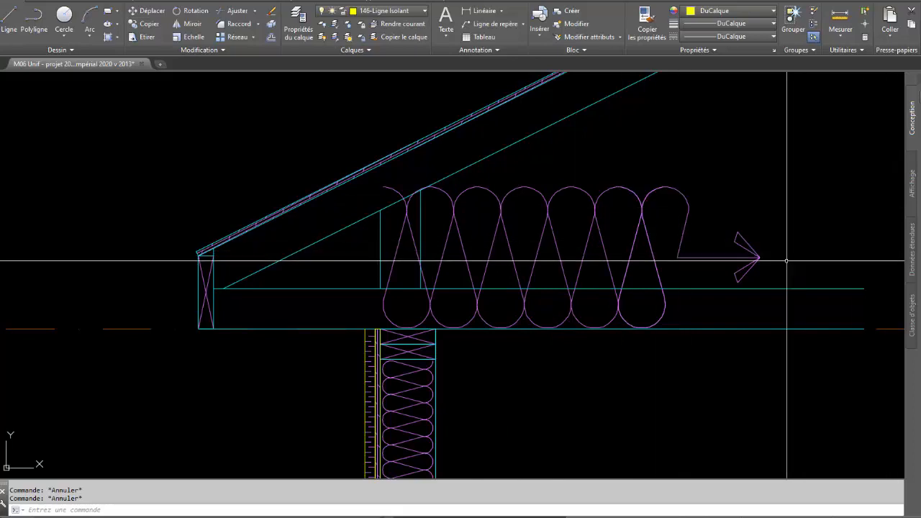
# On layer 118-ligne_large, draw the slab rectangle from the wall insulation's inner face at the SOUS-SOL level to the under-slab insulation's far upper corner.
pyautogui.scroll(-2, 674, 193)
pyautogui.moveTo(624, 193); pyautogui.dragTo(730, 171, button='middle')
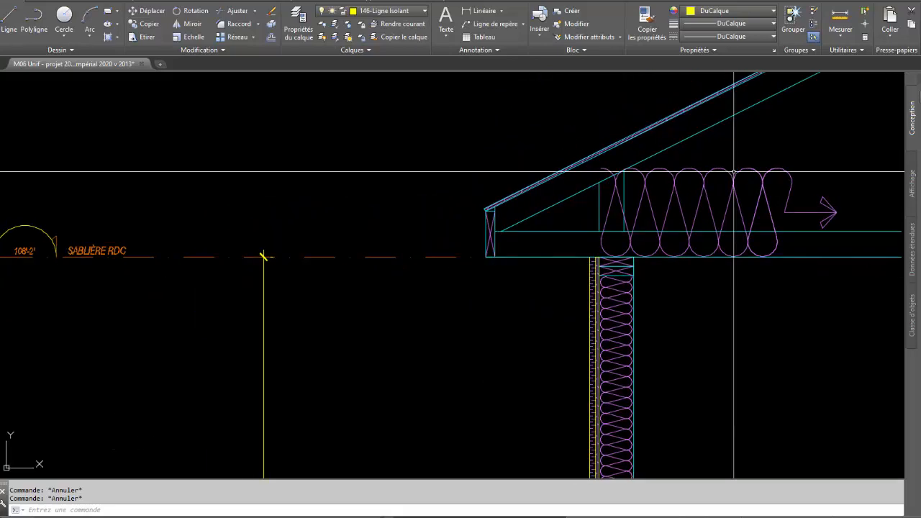
pyautogui.scroll(-2, 668, 273)
pyautogui.moveTo(750, 322); pyautogui.dragTo(680, 185, button='middle')
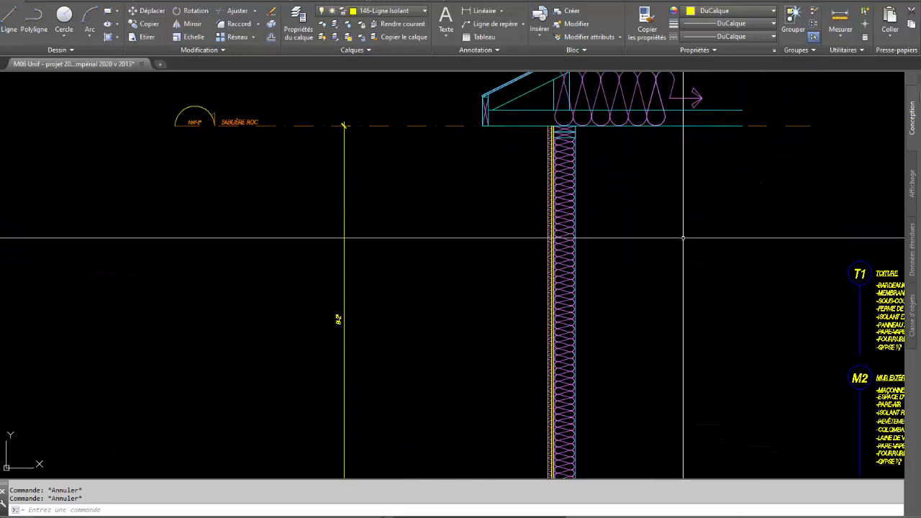
pyautogui.scroll(-2, 689, 248)
pyautogui.moveTo(692, 268); pyautogui.dragTo(641, 153, button='middle')
pyautogui.moveTo(614, 356); pyautogui.dragTo(624, 201, button='middle')
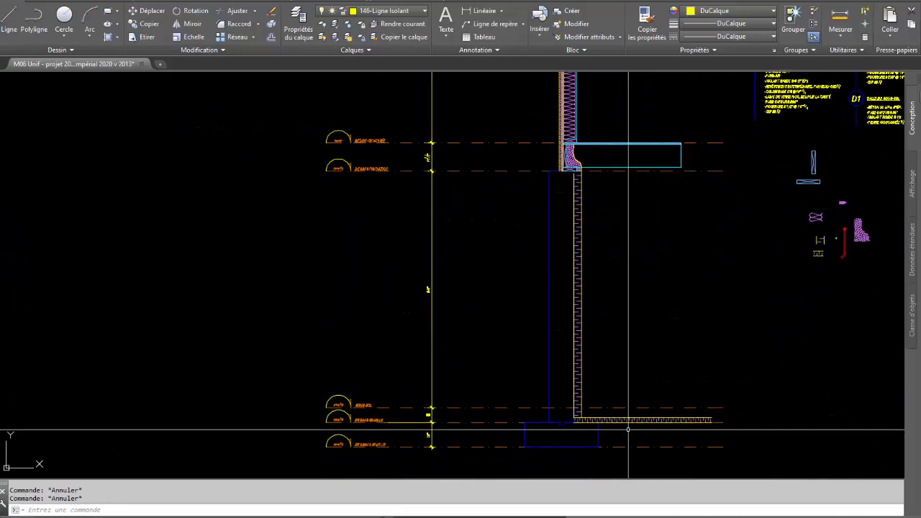
pyautogui.scroll(4, 619, 442)
pyautogui.click(387, 13)
pyautogui.scroll(4, 353, 130)
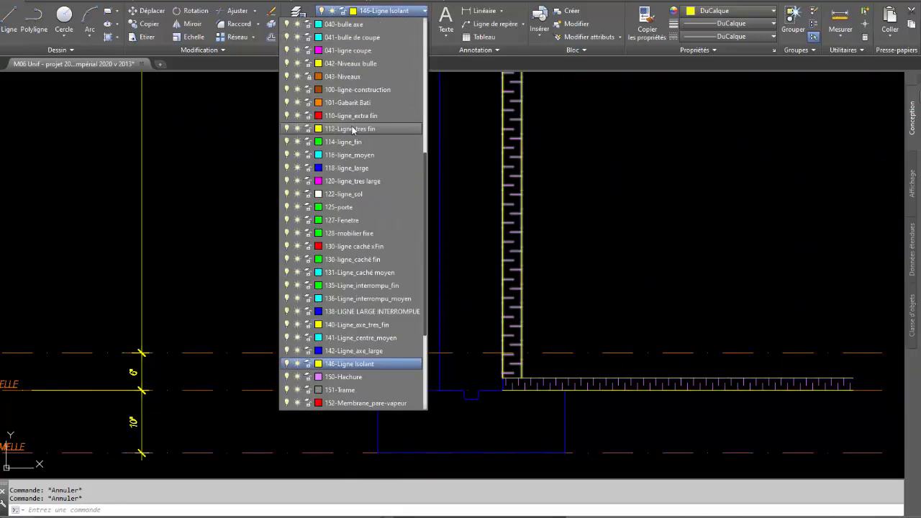
pyautogui.click(351, 168)
pyautogui.write('rec')
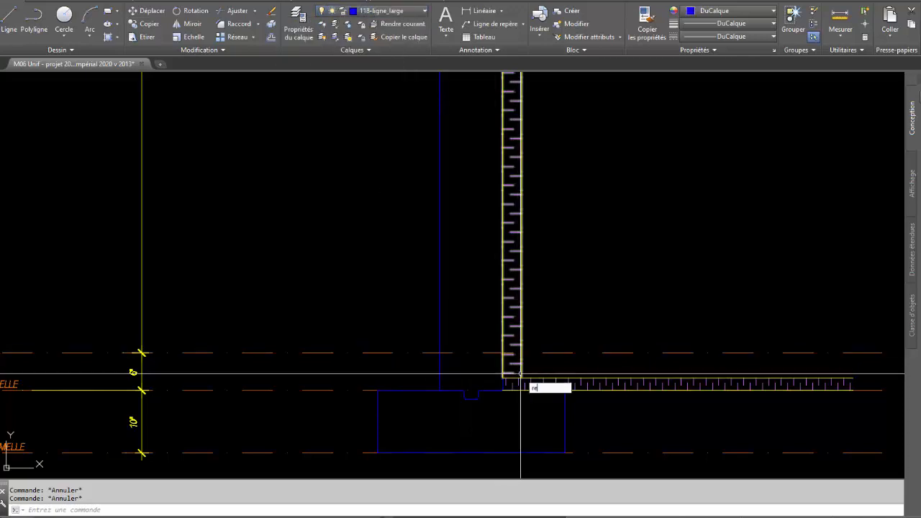
pyautogui.press('Return')
pyautogui.scroll(5, 525, 360)
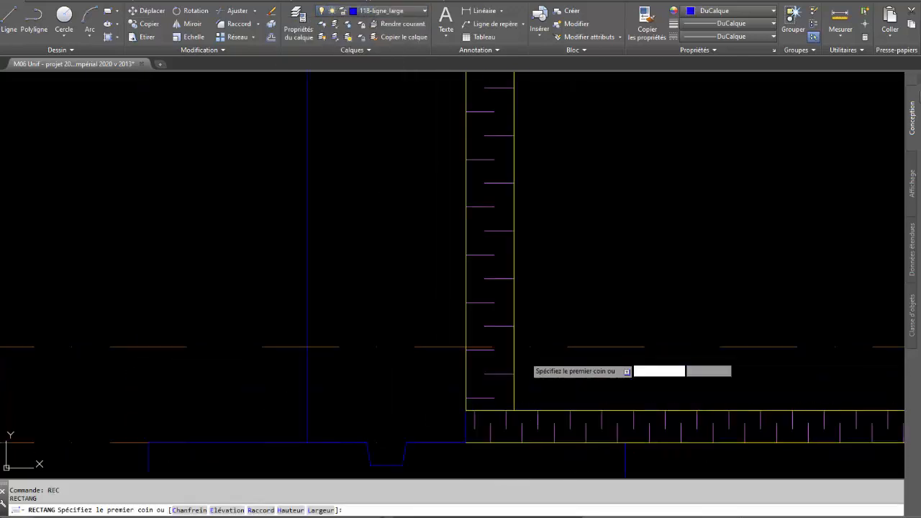
pyautogui.keyDown('shift'); pyautogui.rightClick(506, 346); pyautogui.keyUp('shift')
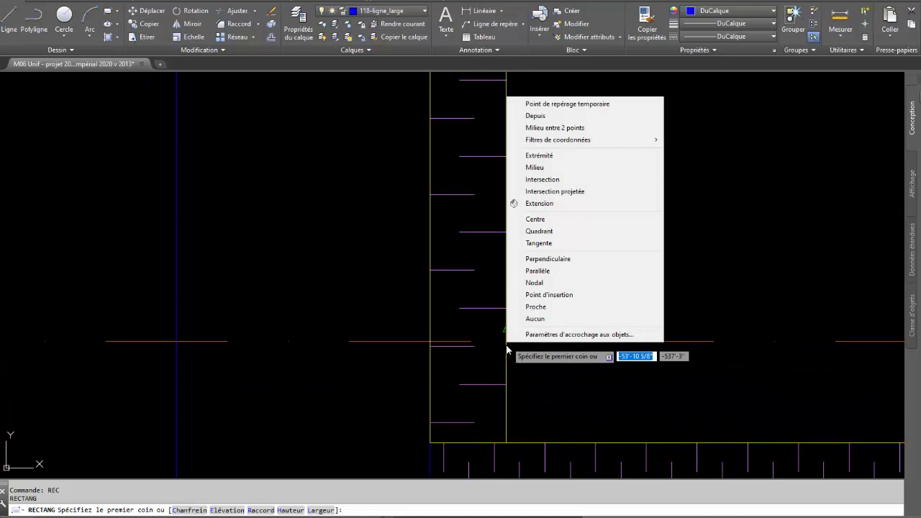
pyautogui.click(569, 195)
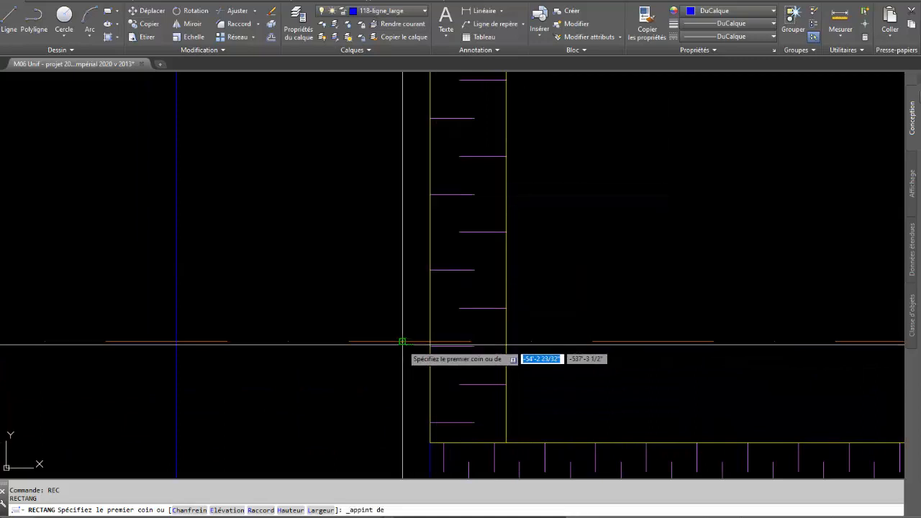
pyautogui.click(510, 353)
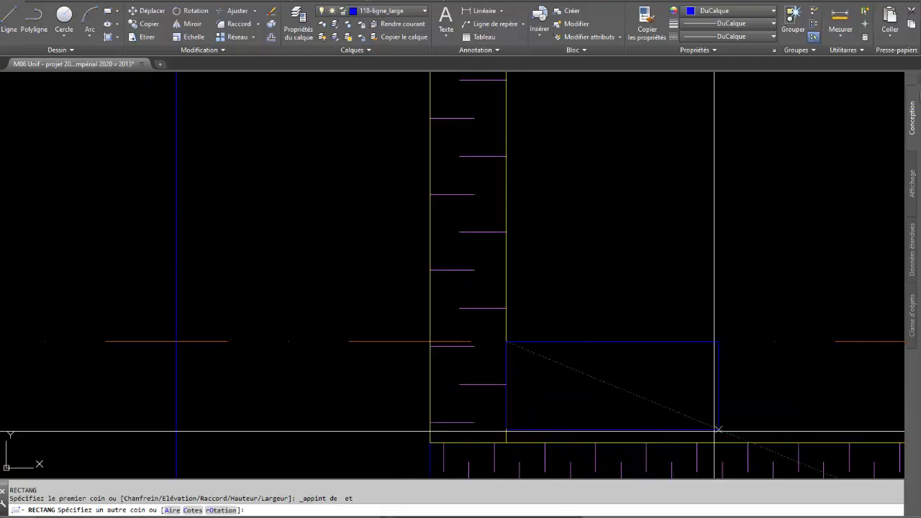
pyautogui.scroll(-2, 715, 430)
pyautogui.moveTo(715, 430); pyautogui.dragTo(271, 373, button='middle')
pyautogui.moveTo(726, 347); pyautogui.dragTo(478, 342, button='middle')
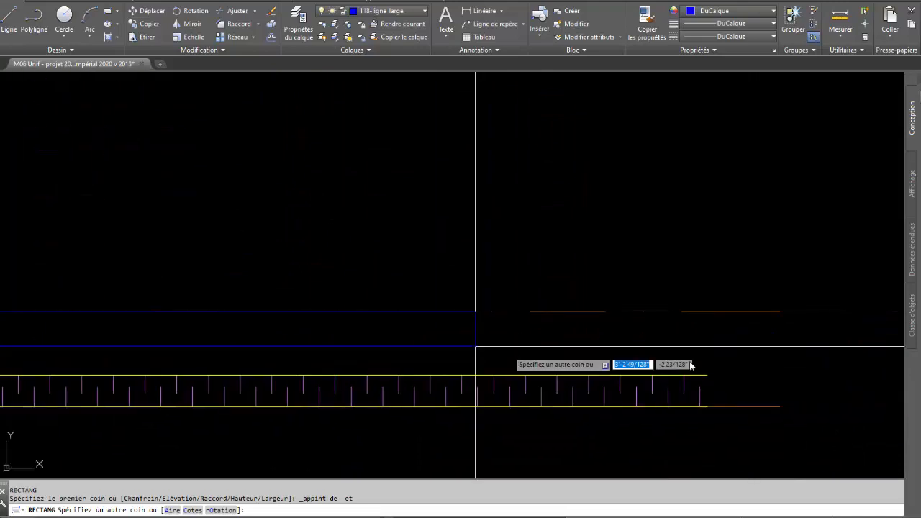
pyautogui.click(707, 375)
pyautogui.press('Escape')
pyautogui.scroll(-2, 617, 337)
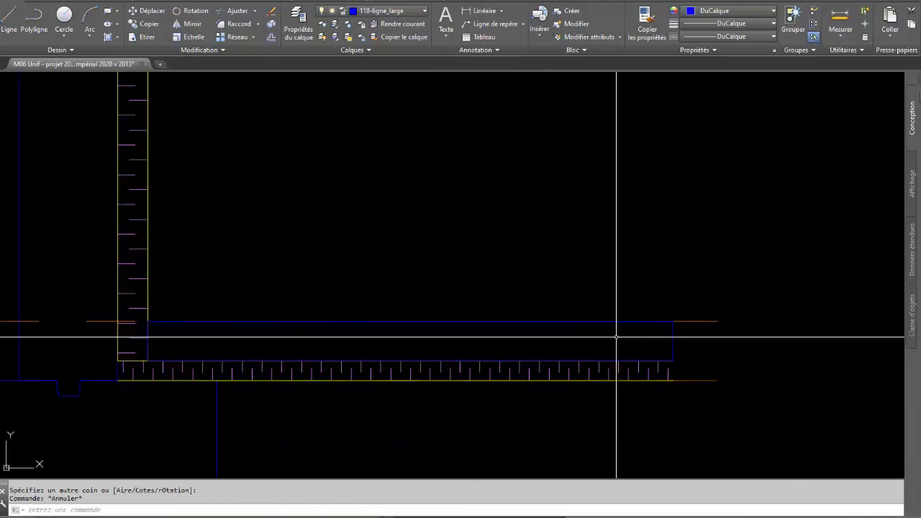
# On layer 152-Membrane_pare-vapeur, draw a polyline along the slab's underside and up the foundation insulation's inner face to the rim joist insulation's lower corner.
pyautogui.moveTo(611, 338); pyautogui.dragTo(786, 339, button='middle')
pyautogui.scroll(-4, 772, 327)
pyautogui.moveTo(672, 169); pyautogui.dragTo(664, 195, button='middle')
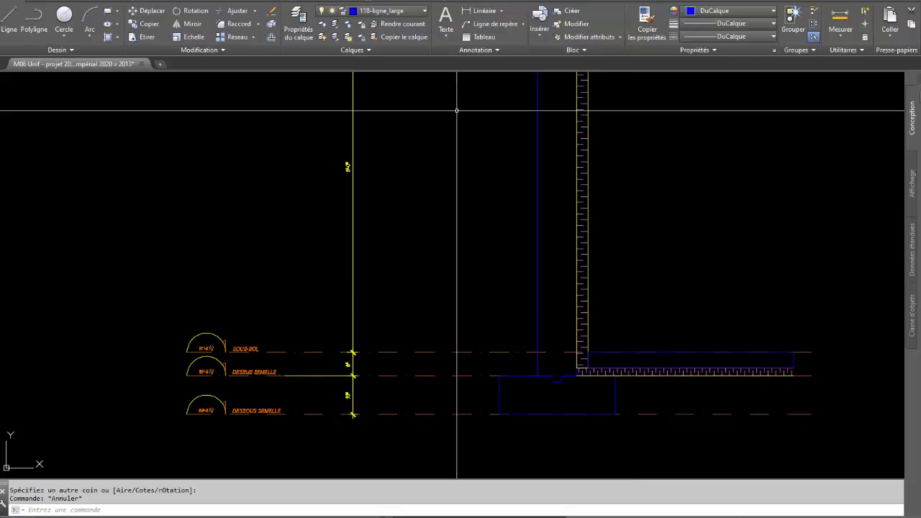
pyautogui.click(418, 16)
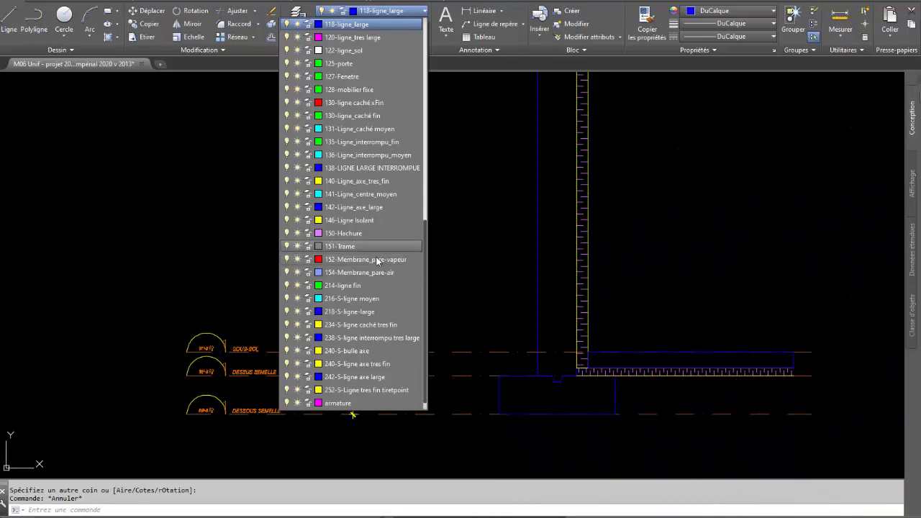
pyautogui.click(388, 259)
pyautogui.write('p')
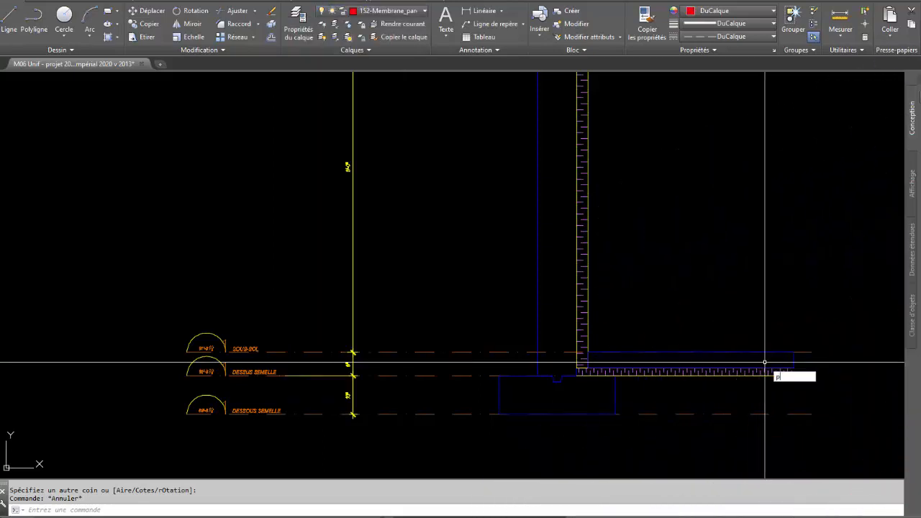
pyautogui.write('l')
pyautogui.press('Return')
pyautogui.click(794, 369)
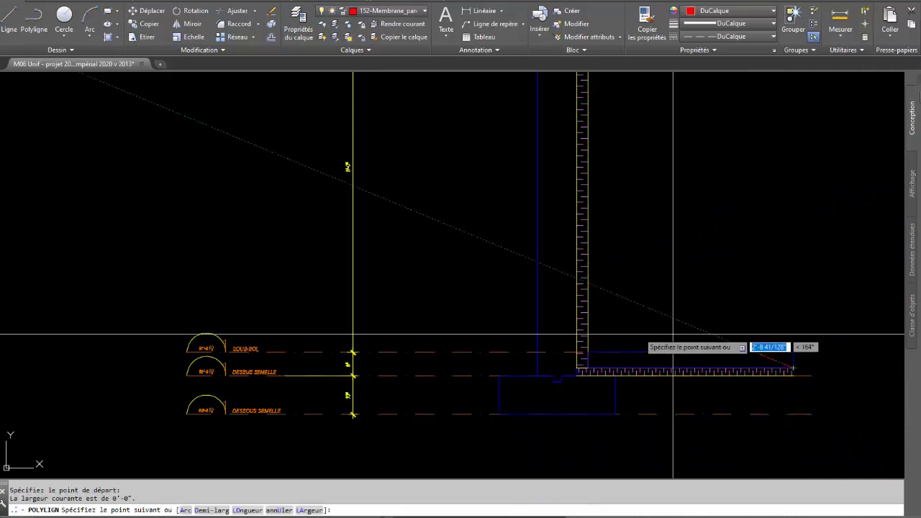
pyautogui.scroll(5, 587, 369)
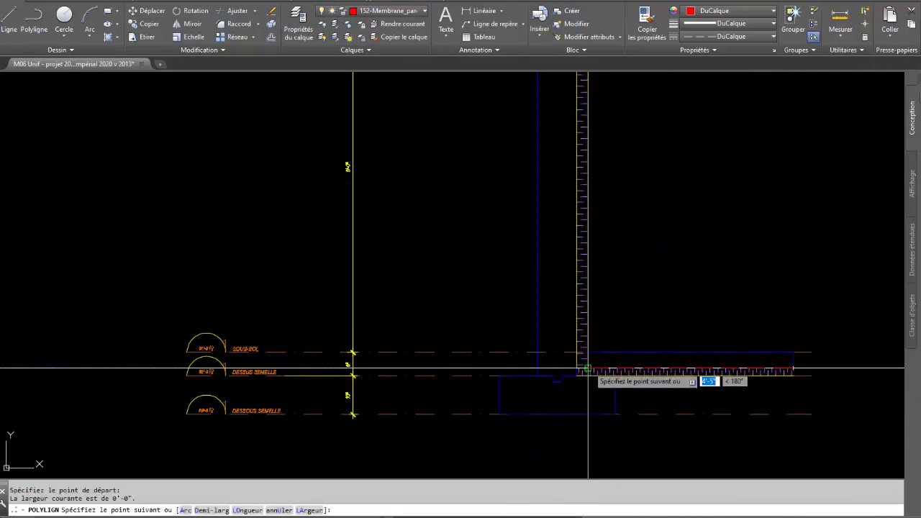
pyautogui.click(574, 375)
pyautogui.scroll(-6, 607, 256)
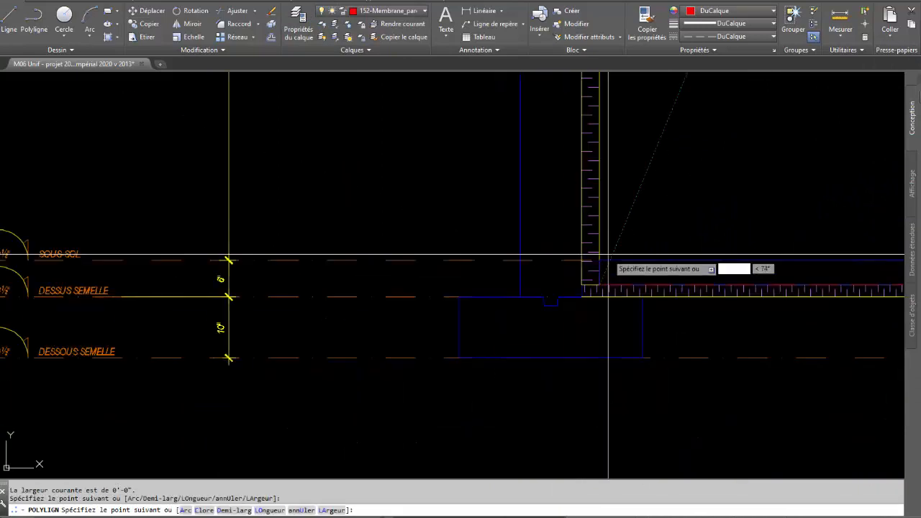
pyautogui.scroll(-2, 603, 194)
pyautogui.moveTo(599, 194); pyautogui.dragTo(582, 444, button='middle')
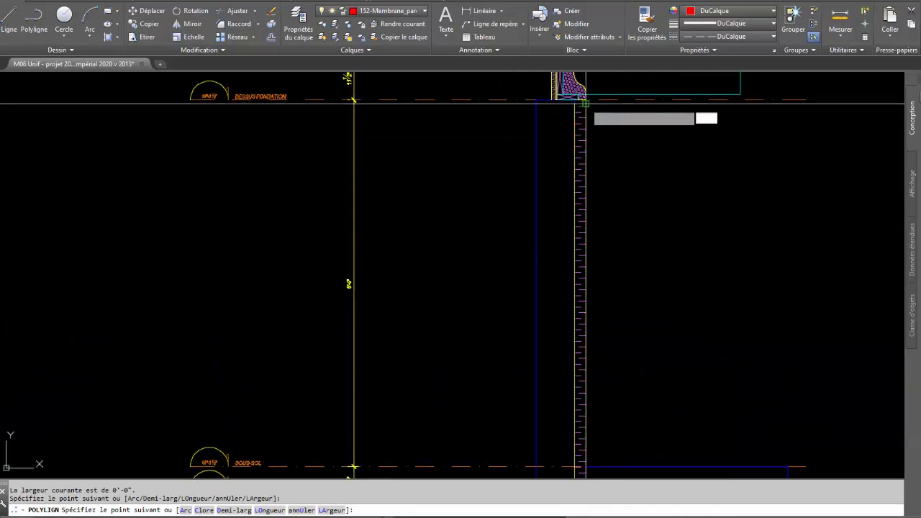
pyautogui.scroll(6, 586, 104)
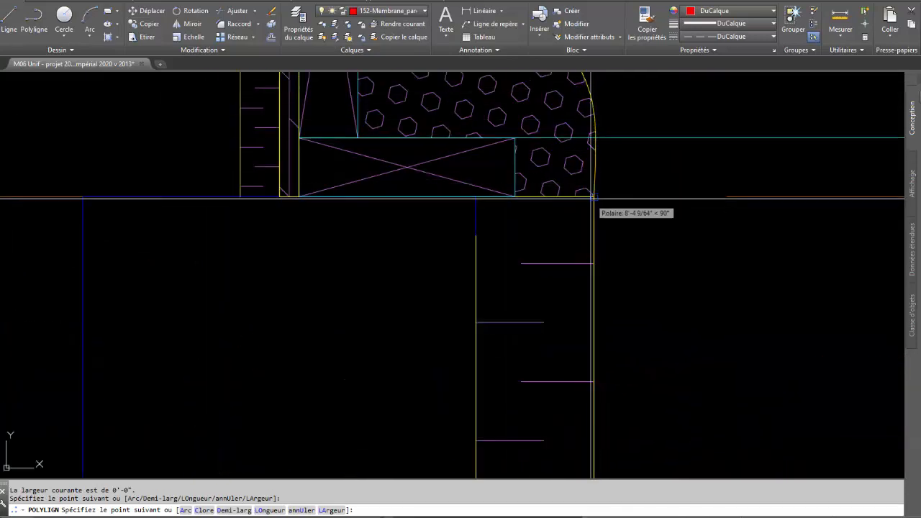
pyautogui.click(593, 196)
pyautogui.press('Escape')
# Offset the rim joist insulation's curved inner edge and the vapour barrier polyline 0.25" toward the interior.
pyautogui.write('dc')
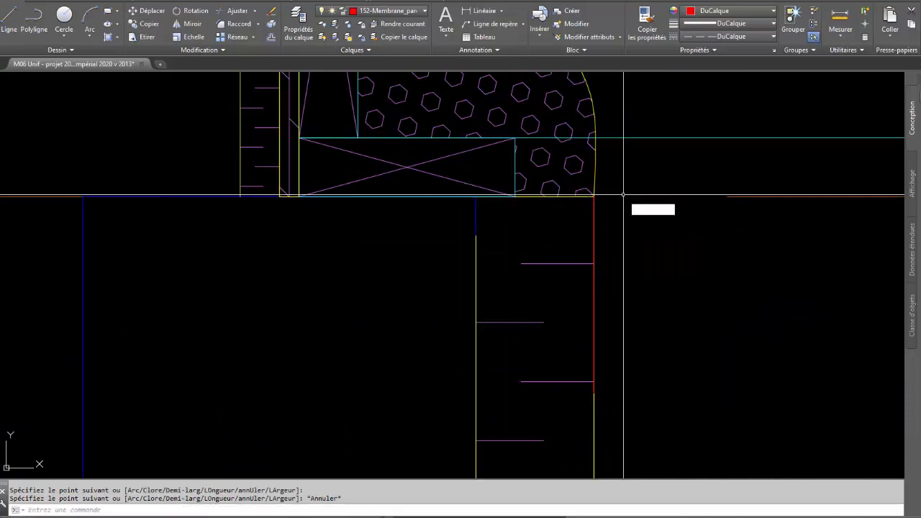
pyautogui.press('Return')
pyautogui.press('Return')
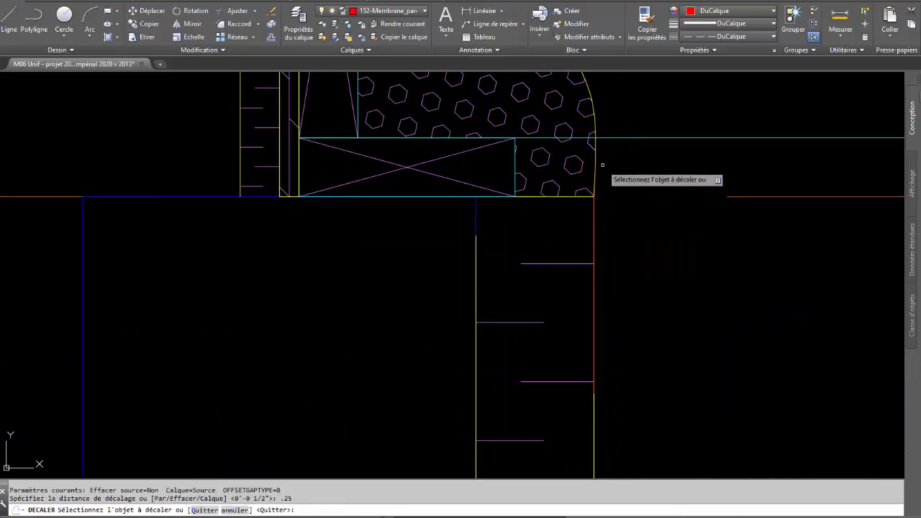
pyautogui.click(595, 172)
pyautogui.click(633, 166)
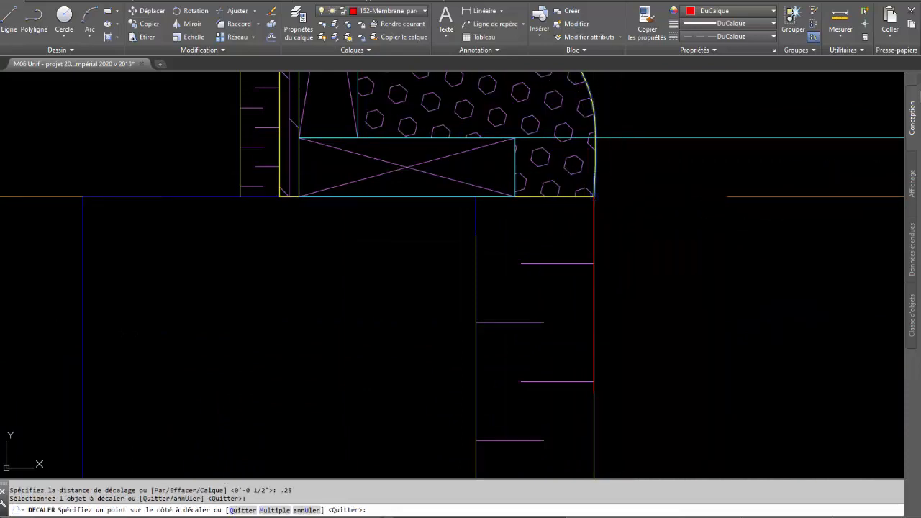
pyautogui.press('Escape')
pyautogui.press('Escape')
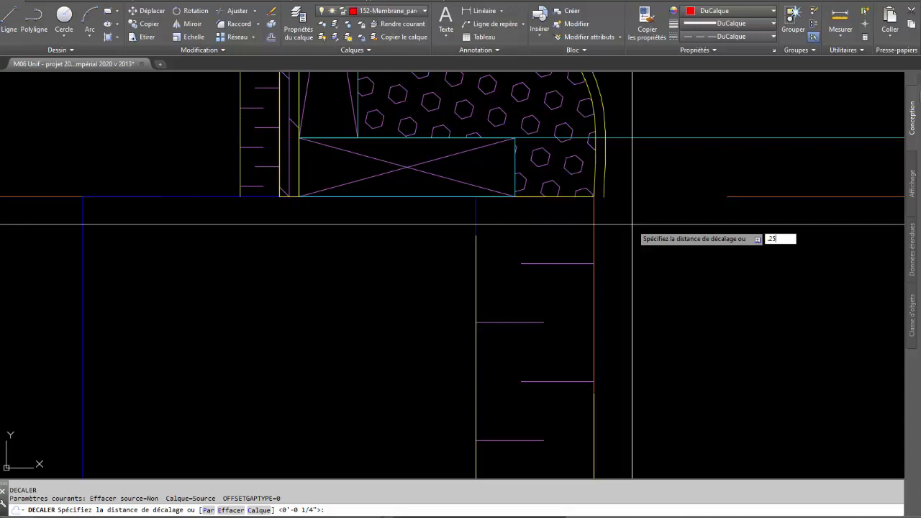
pyautogui.press('Return')
pyautogui.click(594, 228)
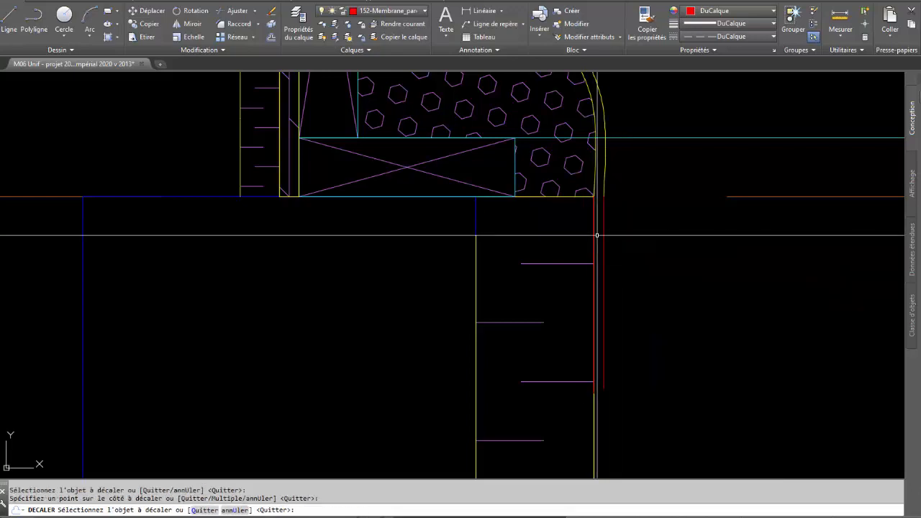
# Erase the original vapour barrier polyline and put the rim joist insulation's offset curve on layer 152-Membrane_pare-vapeur.
pyautogui.click(593, 235)
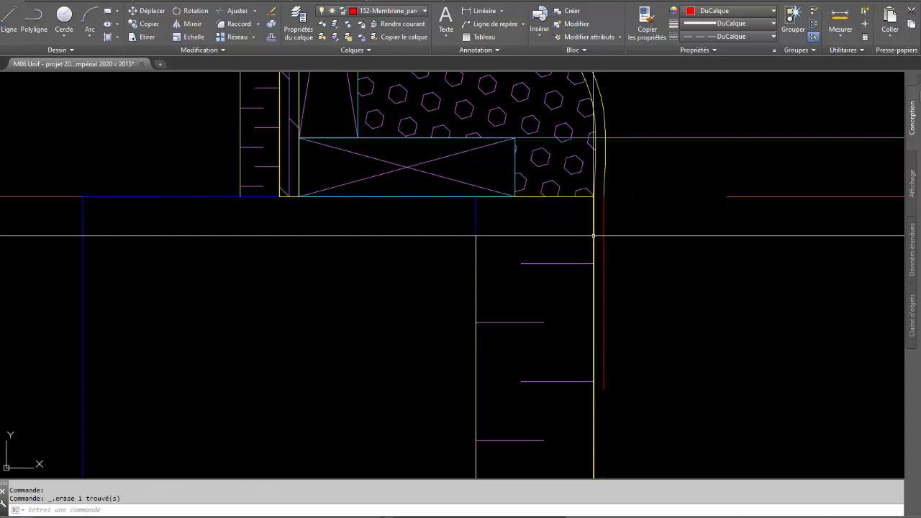
pyautogui.click(603, 187)
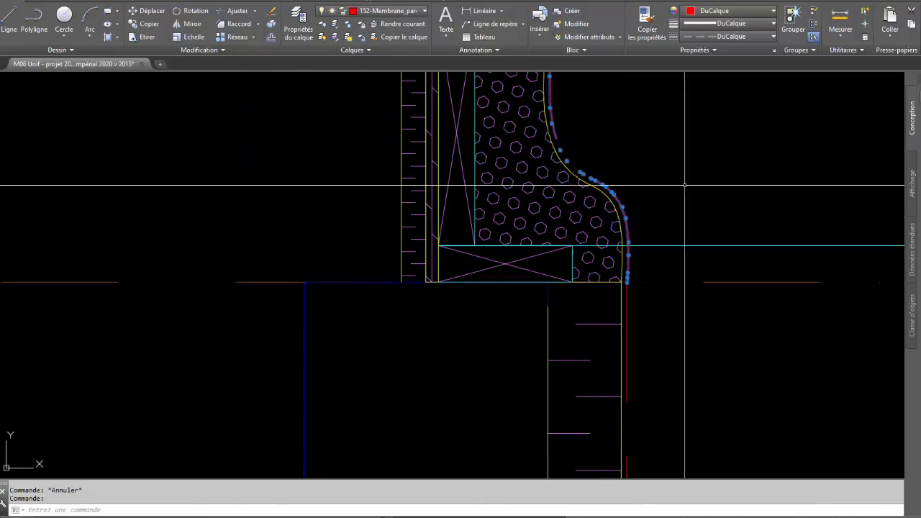
pyautogui.hotkey('ctrl', 'z')
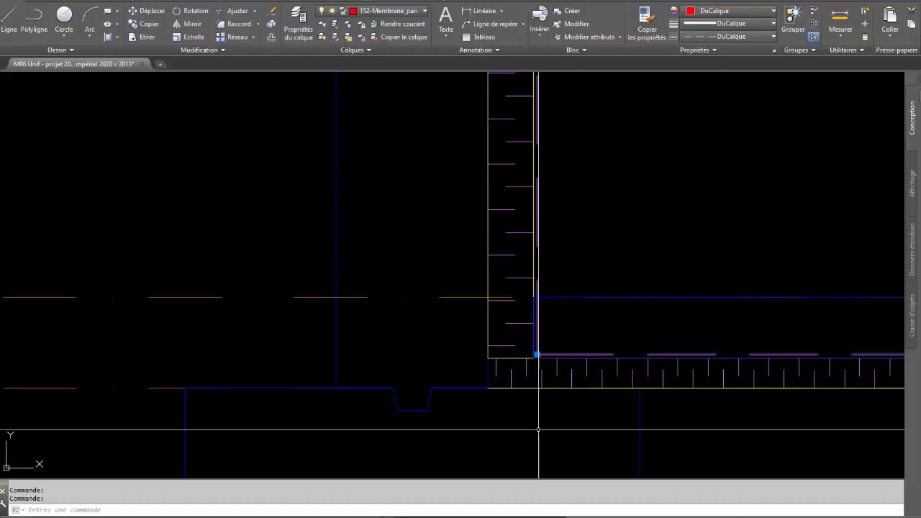
# Stretch the vapour barrier's horizontal under-slab segment 0.5" downward, into the under-slab insulation.
pyautogui.moveTo(781, 378); pyautogui.dragTo(562, 380, button='middle')
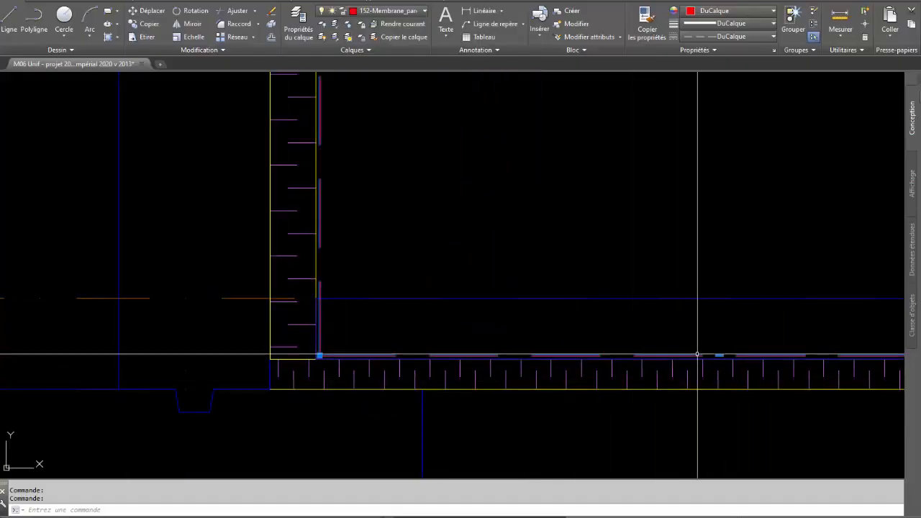
pyautogui.click(719, 356)
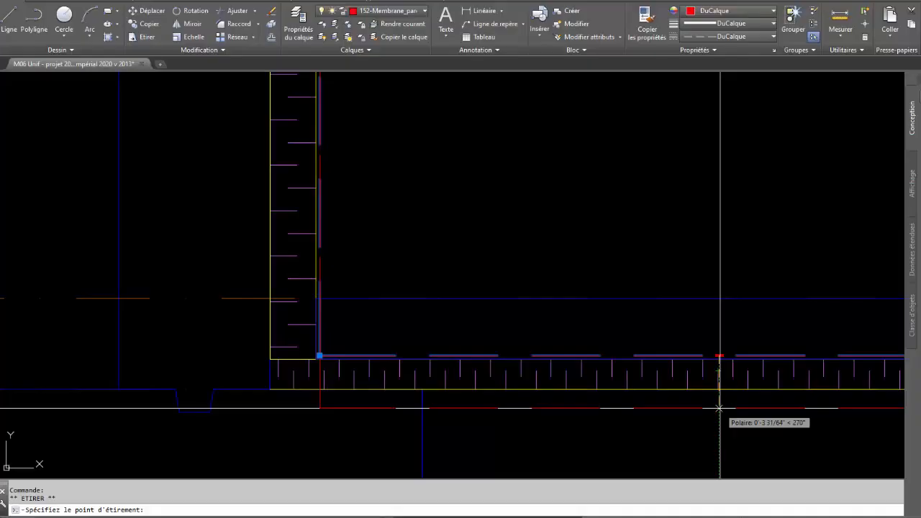
pyautogui.write('.5')
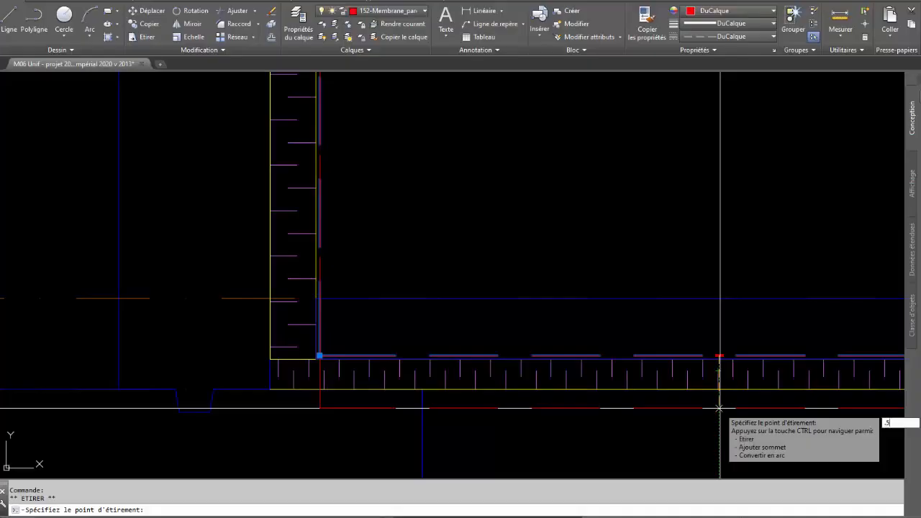
pyautogui.press('Return')
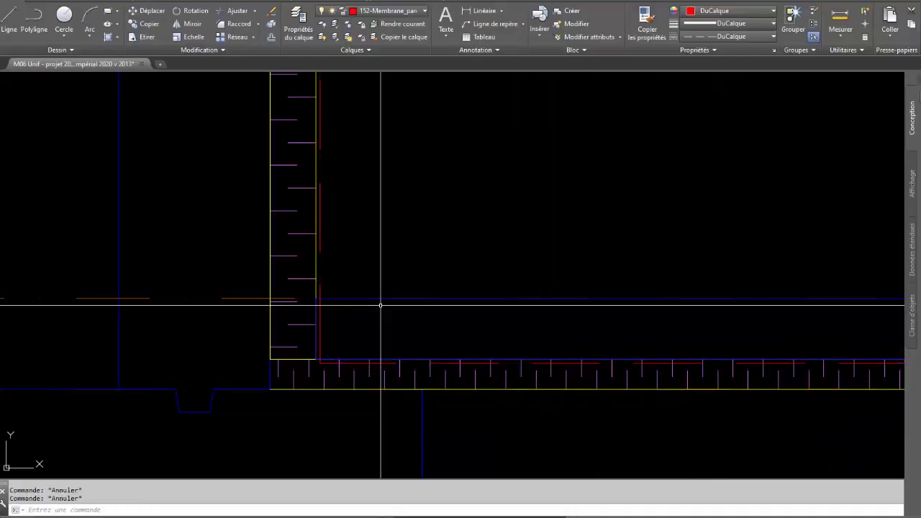
# Stretch the slab's end edge 0.5" toward the interior, away from the foundation insulation.
pyautogui.click(371, 299)
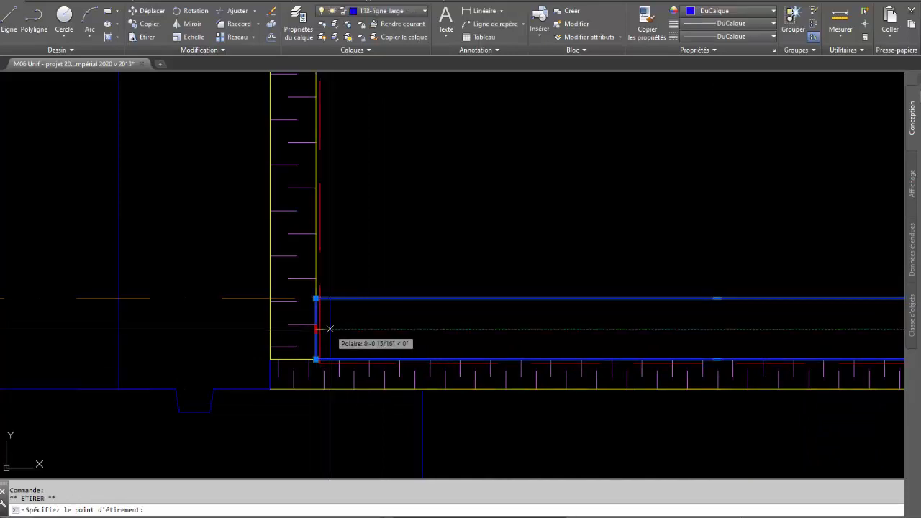
pyautogui.write('.5')
pyautogui.press('Return')
pyautogui.press('Escape')
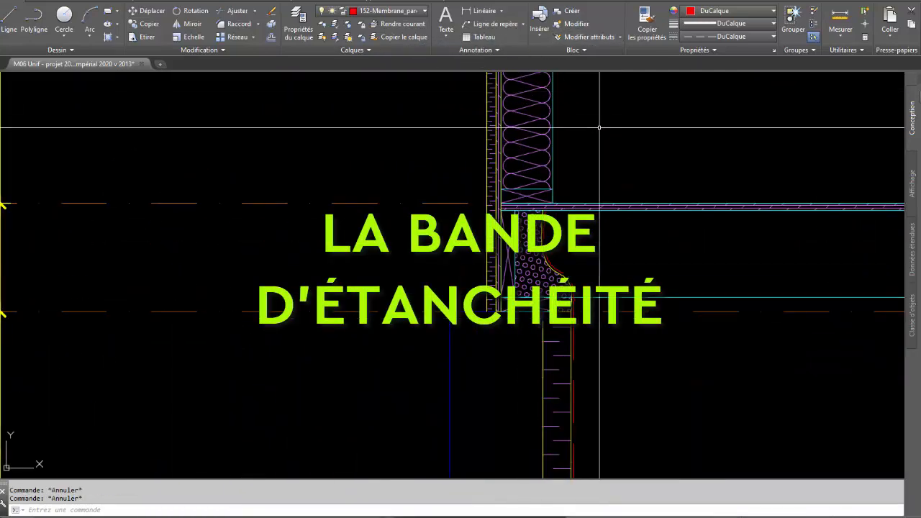
pyautogui.write('l')
pyautogui.press('Return')
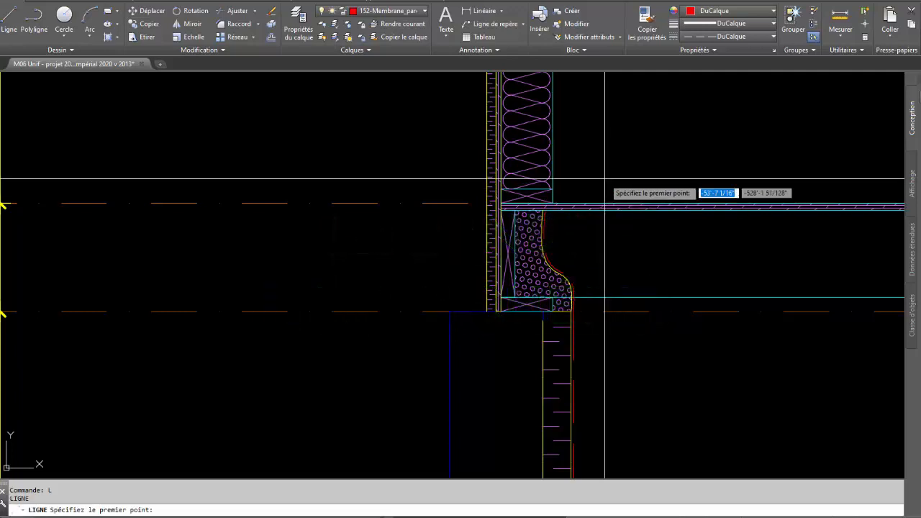
pyautogui.click(572, 311)
pyautogui.press('Escape')
pyautogui.press('Escape')
pyautogui.scroll(5, 538, 283)
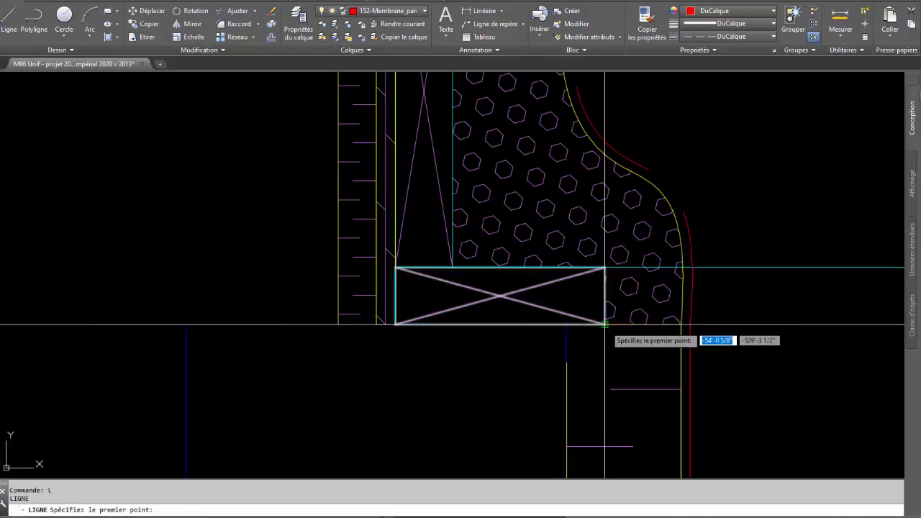
pyautogui.keyDown('shift'); pyautogui.rightClick(606, 325); pyautogui.keyUp('shift')
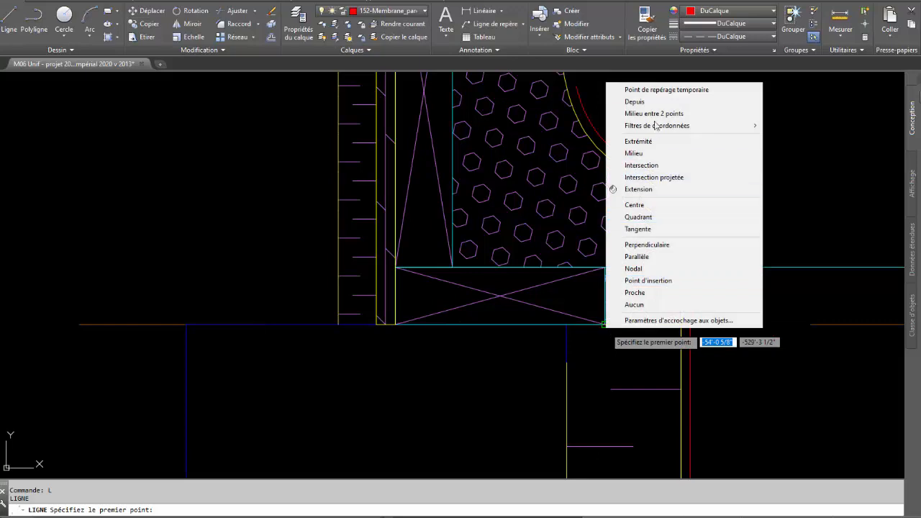
pyautogui.click(635, 102)
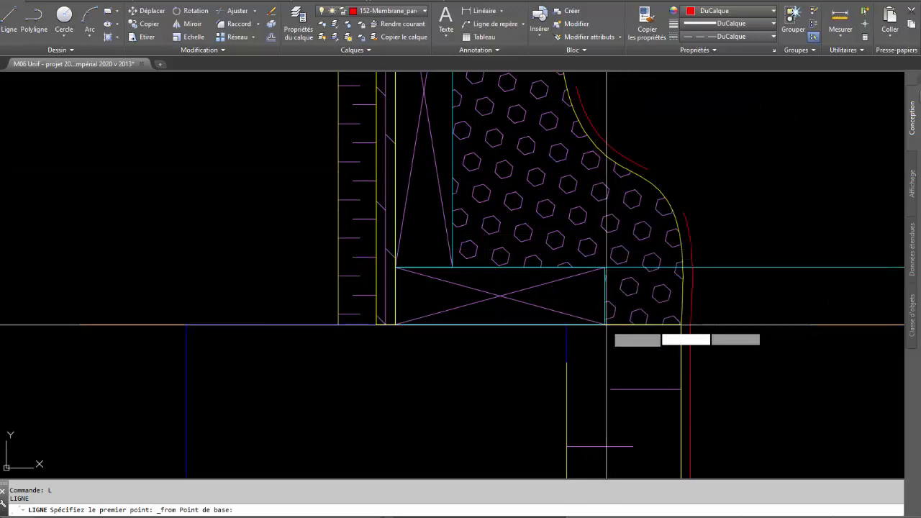
pyautogui.click(606, 326)
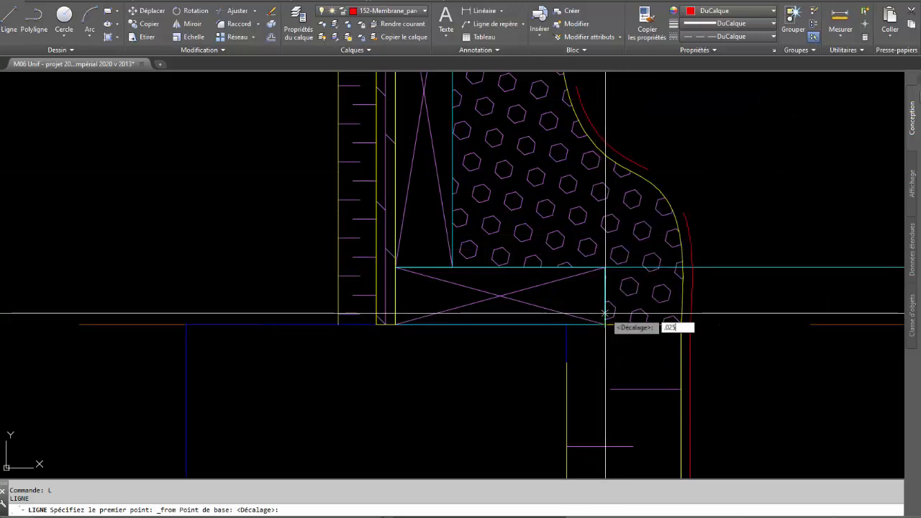
pyautogui.write('.025')
pyautogui.press('Return')
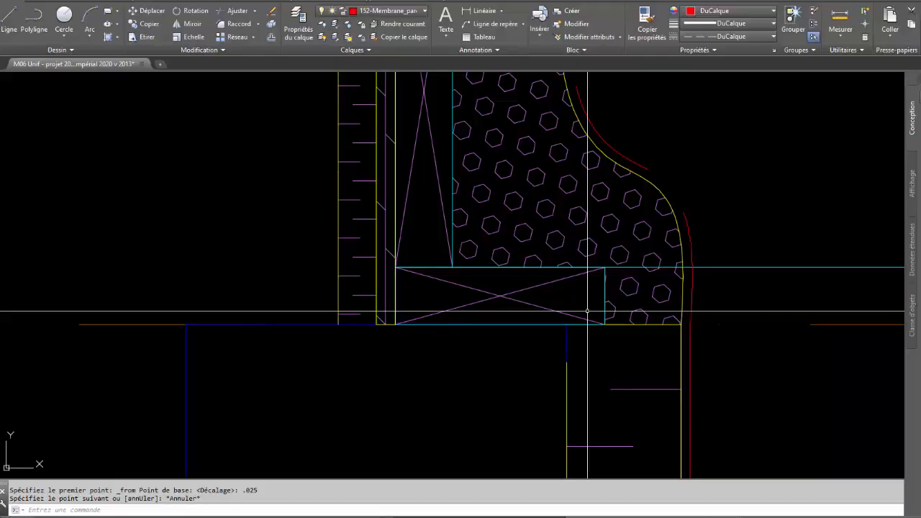
# Draw the sealing strip as a horizontal line across the sill plate, starting 0.25" above its lower inner corner and ending at its outer edge.
pyautogui.write('l')
pyautogui.press('Return')
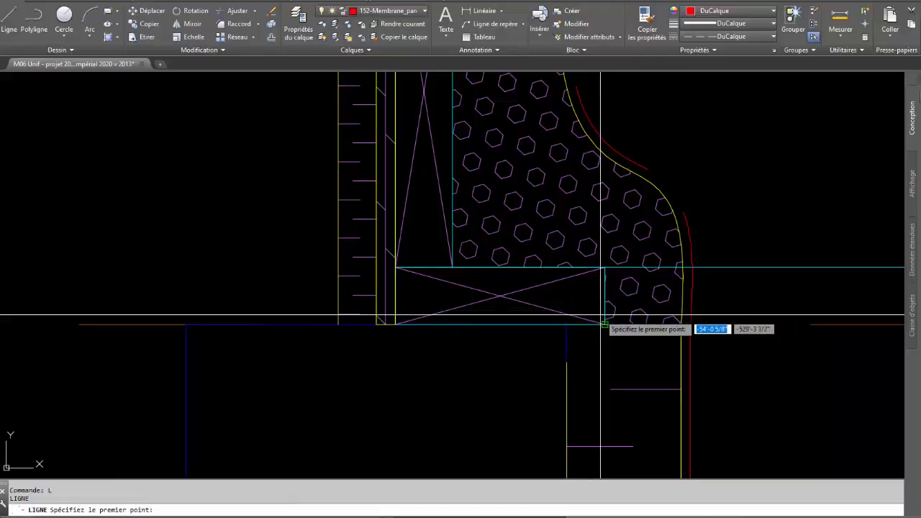
pyautogui.keyDown('shift'); pyautogui.rightClick(605, 325); pyautogui.keyUp('shift')
pyautogui.click(643, 89)
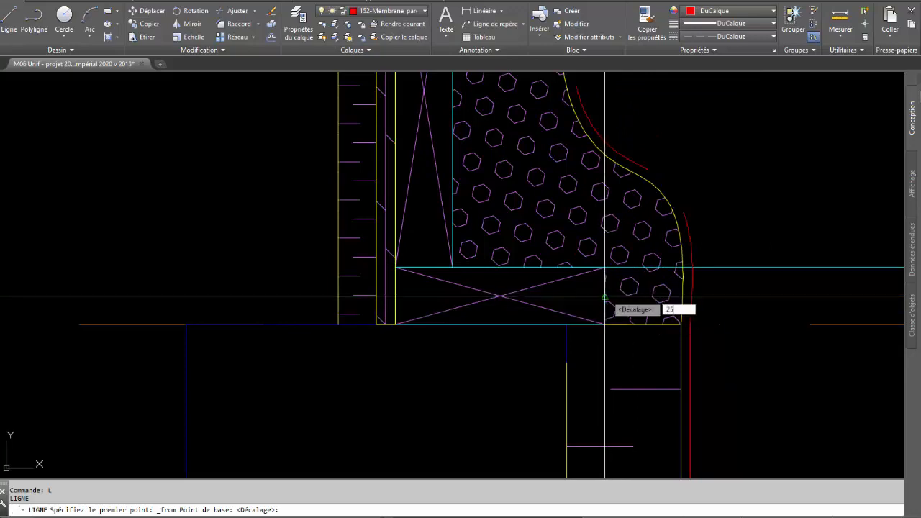
pyautogui.write('.25')
pyautogui.press('Return')
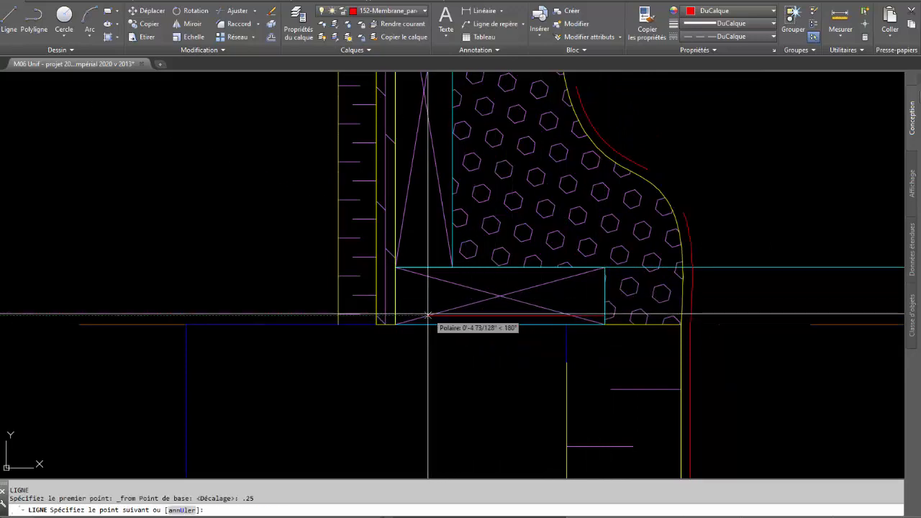
pyautogui.click(400, 314)
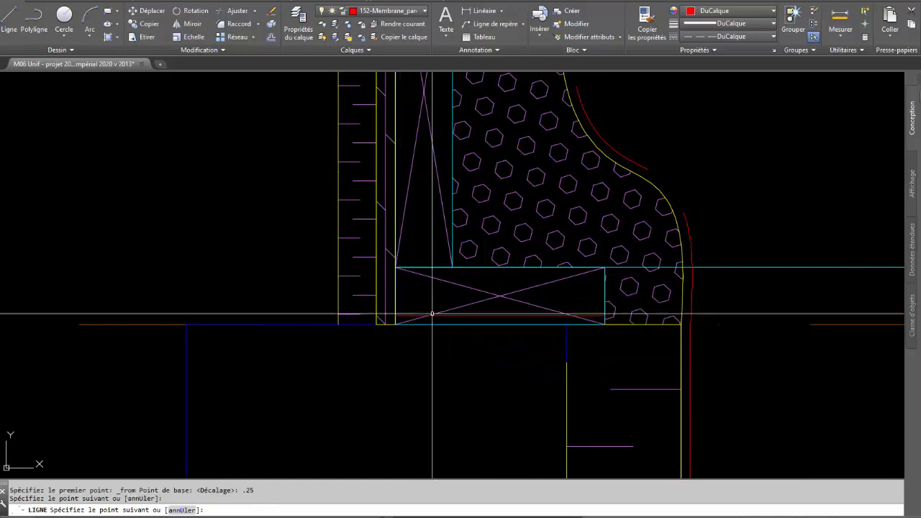
pyautogui.press('Escape')
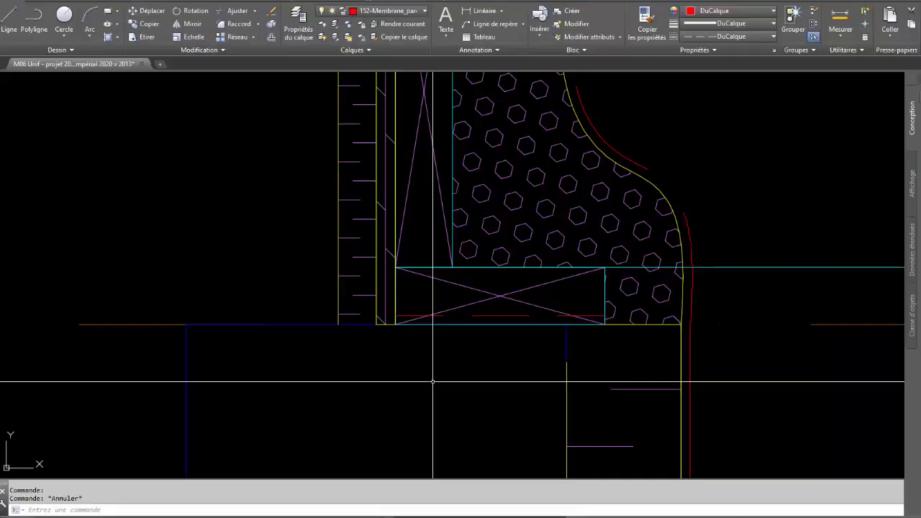
# Copy the sealing strip line from the sill plate's lower outer corner to the stud wall's bottom plate above the subfloor.
pyautogui.click(407, 315)
pyautogui.press('Return')
pyautogui.click(397, 324)
pyautogui.scroll(-2, 411, 233)
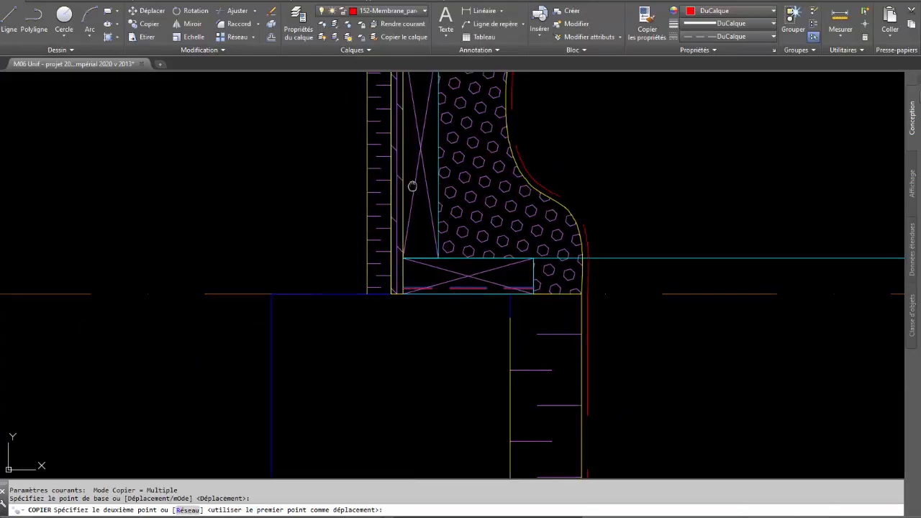
pyautogui.moveTo(412, 186); pyautogui.dragTo(420, 385, button='middle')
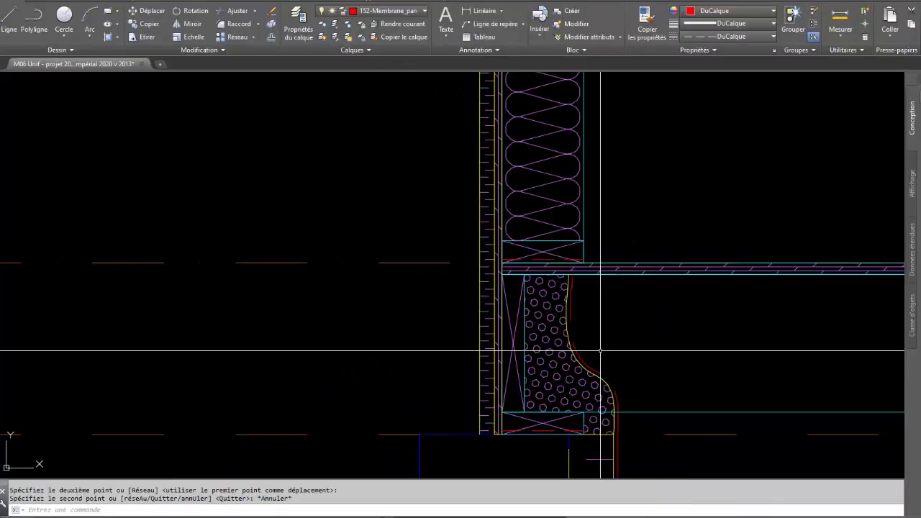
# Draw a flashing polyline down the exterior insulation's outer face, along the foundation top to its outer corner, ending in a short downward diagonal.
pyautogui.scroll(-2, 604, 350)
pyautogui.moveTo(604, 350); pyautogui.dragTo(670, 355, button='middle')
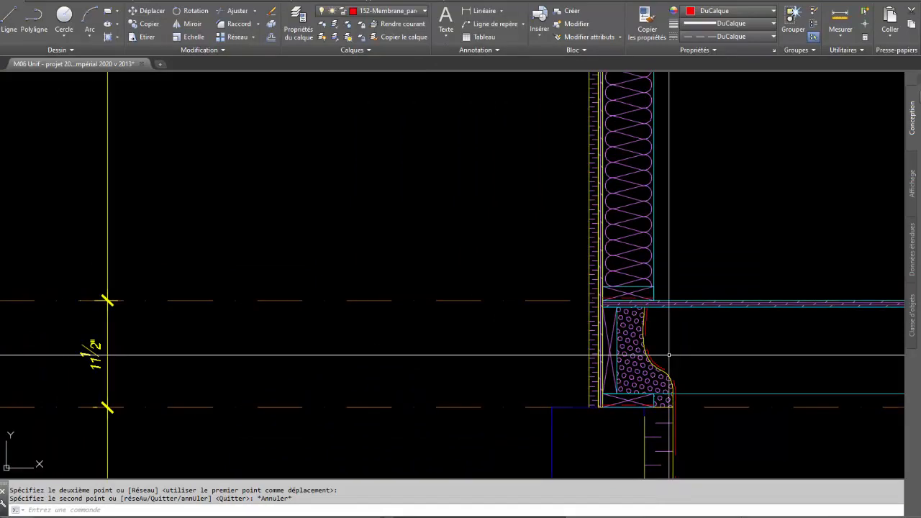
pyautogui.press('Return')
pyautogui.scroll(5, 562, 411)
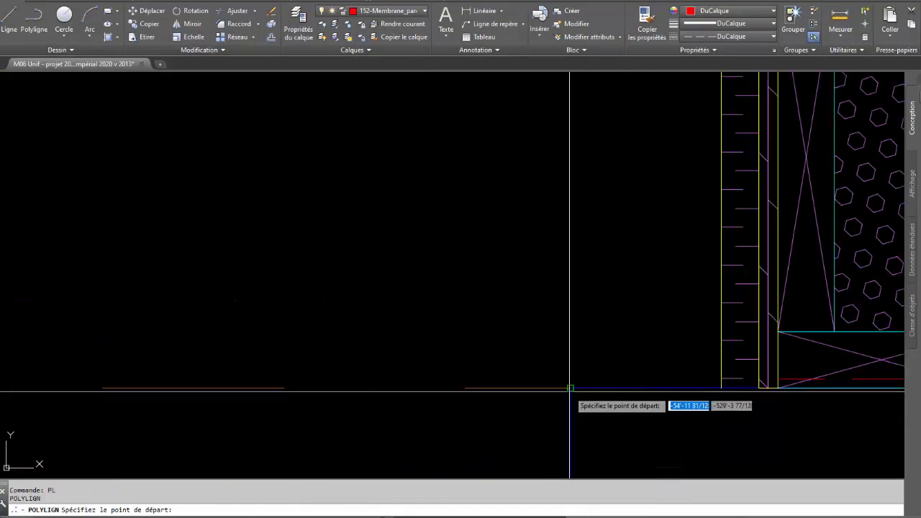
pyautogui.scroll(-2, 571, 388)
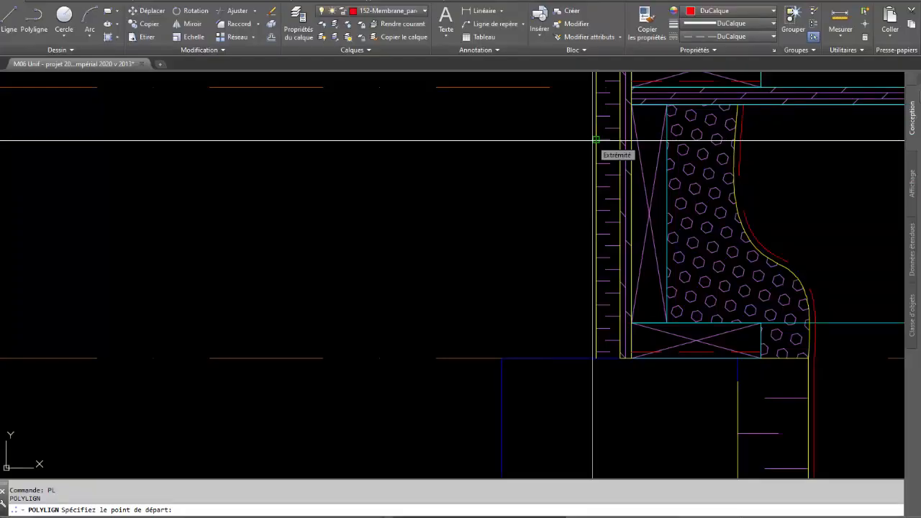
pyautogui.click(596, 139)
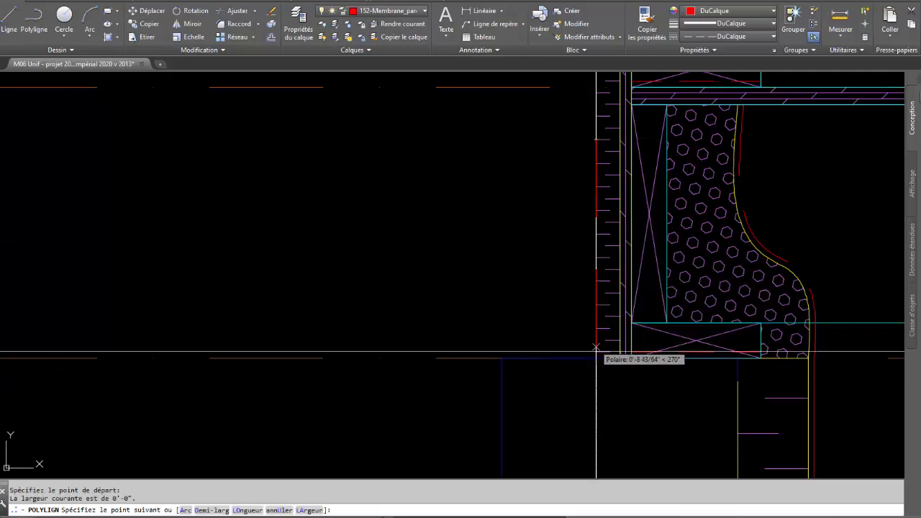
pyautogui.click(596, 358)
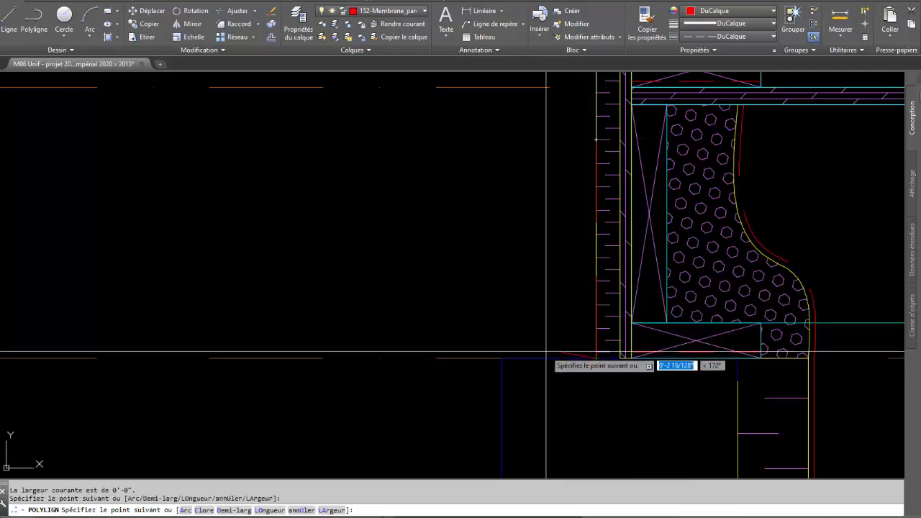
pyautogui.click(501, 358)
pyautogui.press('Escape')
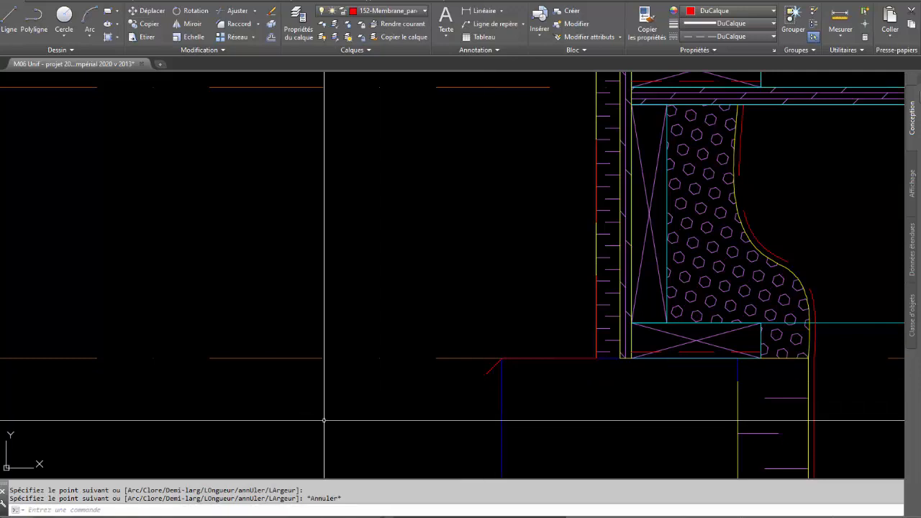
pyautogui.press('Escape')
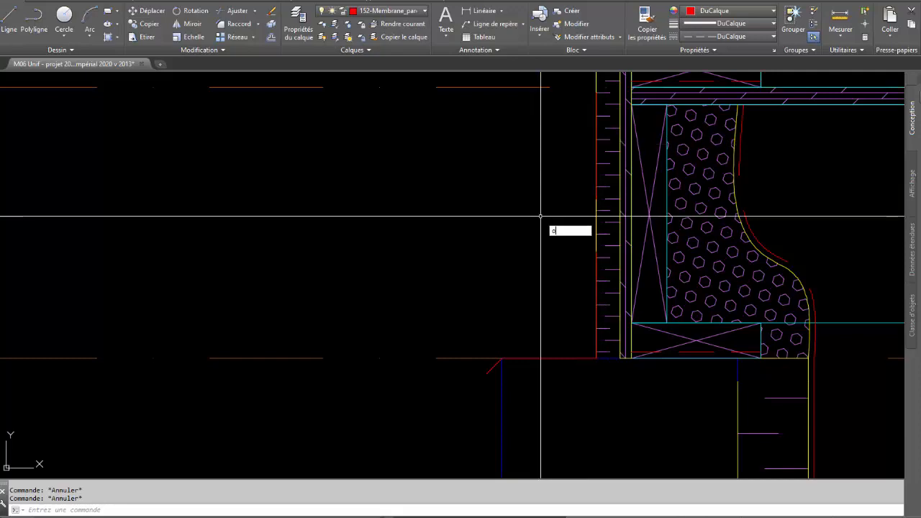
# Offset the flashing polyline 0.25" toward the exterior and erase the original.
pyautogui.press('Return')
pyautogui.press('Return')
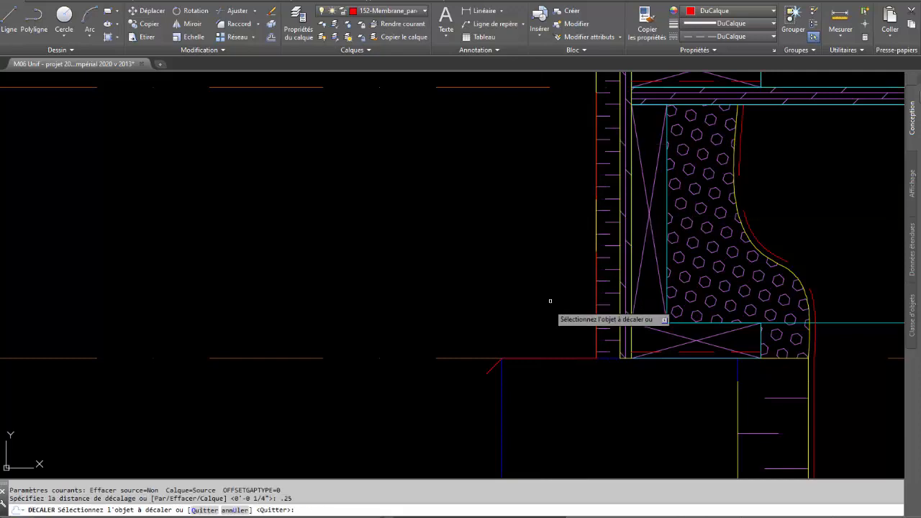
pyautogui.click(532, 357)
pyautogui.click(474, 349)
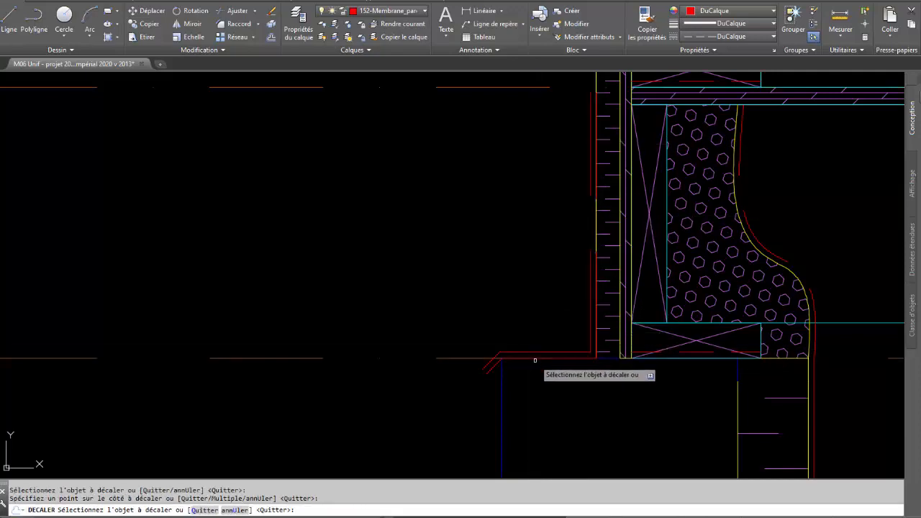
pyautogui.press('Escape')
pyautogui.click(534, 358)
pyautogui.press('Delete')
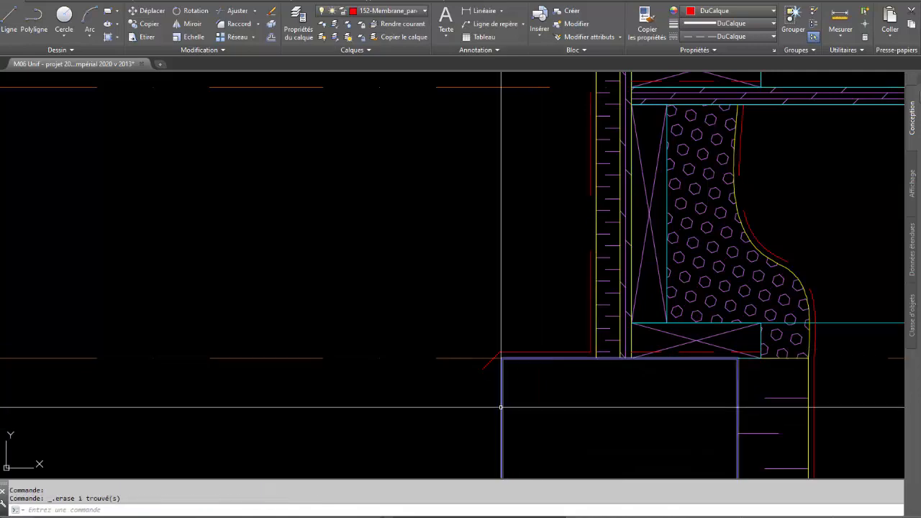
# Draw a membrane polyline up the exterior insulation's outer face, from the foundation top to the underside of the roof truss.
pyautogui.scroll(-2, 548, 330)
pyautogui.moveTo(561, 301); pyautogui.dragTo(549, 330, button='middle')
pyautogui.scroll(1, 549, 331)
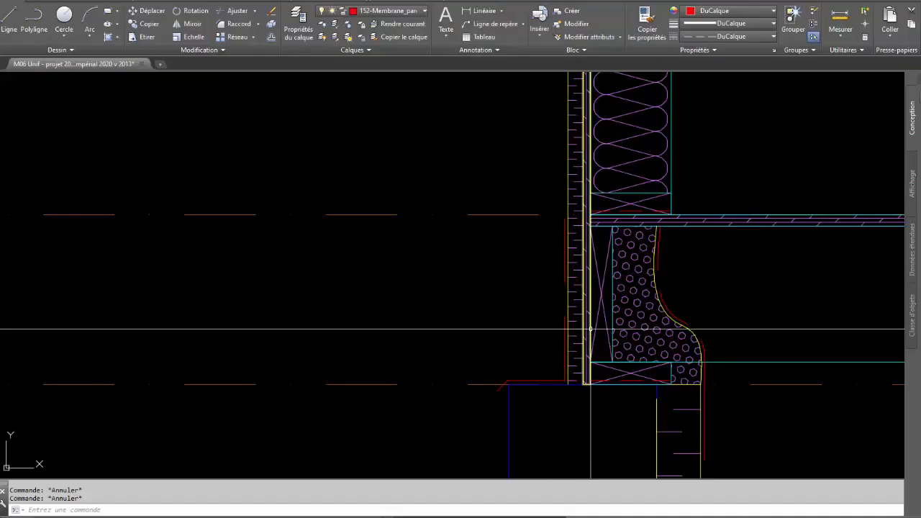
pyautogui.press('Return')
pyautogui.click(568, 385)
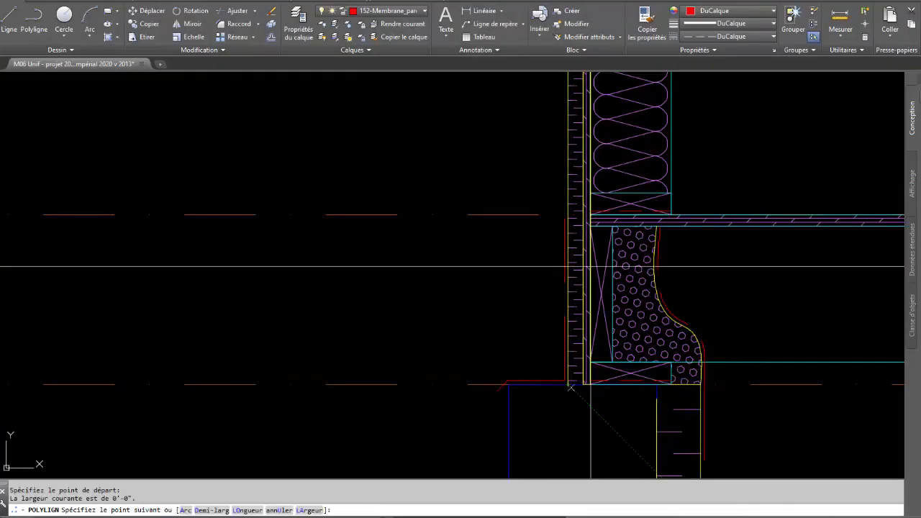
pyautogui.scroll(-5, 596, 228)
pyautogui.moveTo(607, 170); pyautogui.dragTo(594, 345, button='middle')
pyautogui.scroll(6, 597, 170)
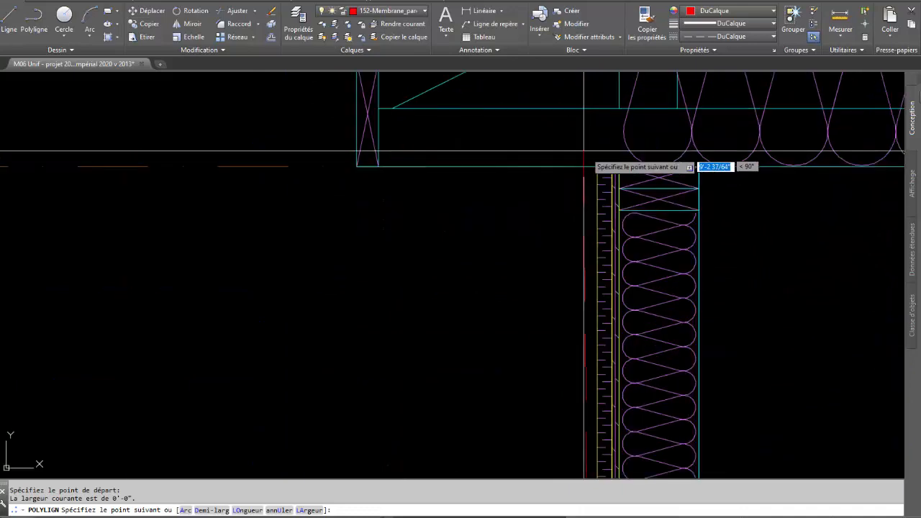
pyautogui.press('Escape')
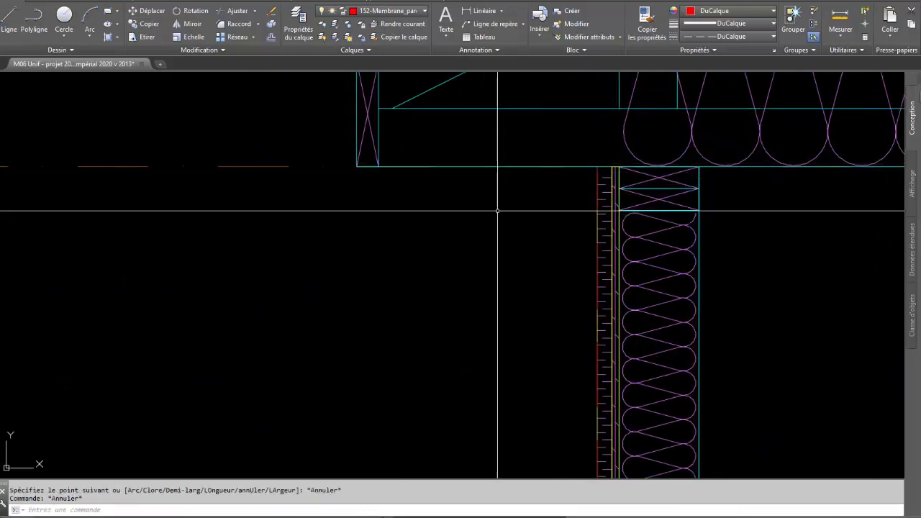
# Offset the membrane polyline 0.25" toward the exterior, offset that copy outward by the same distance, and erase the original.
pyautogui.write('dec')
pyautogui.press('Return')
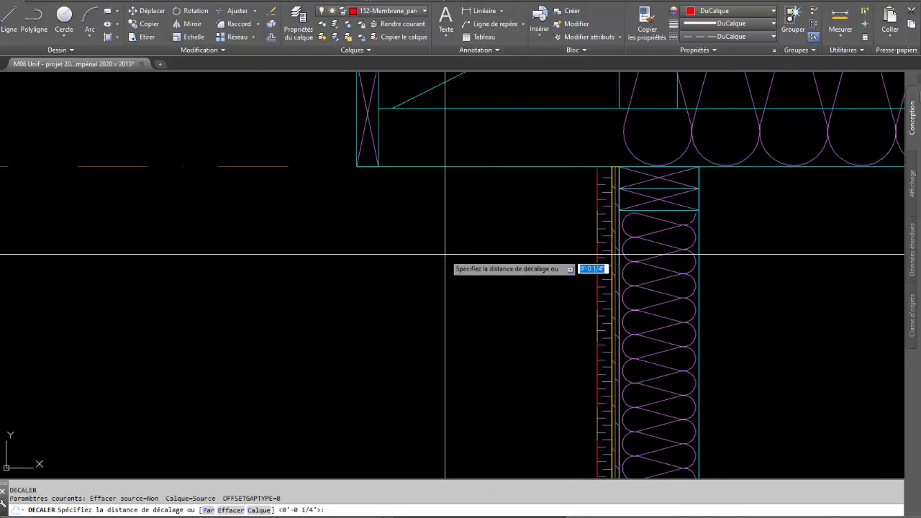
pyautogui.press('Return')
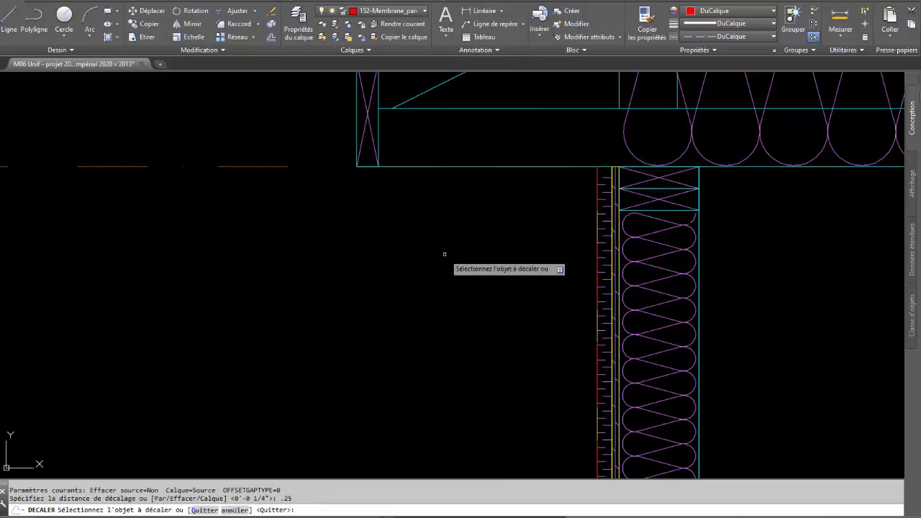
pyautogui.click(597, 196)
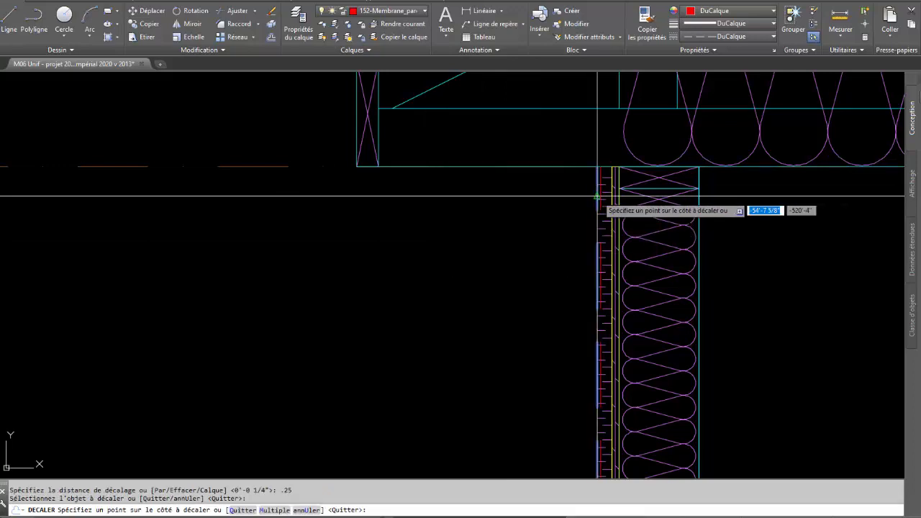
pyautogui.click(593, 199)
pyautogui.click(594, 201)
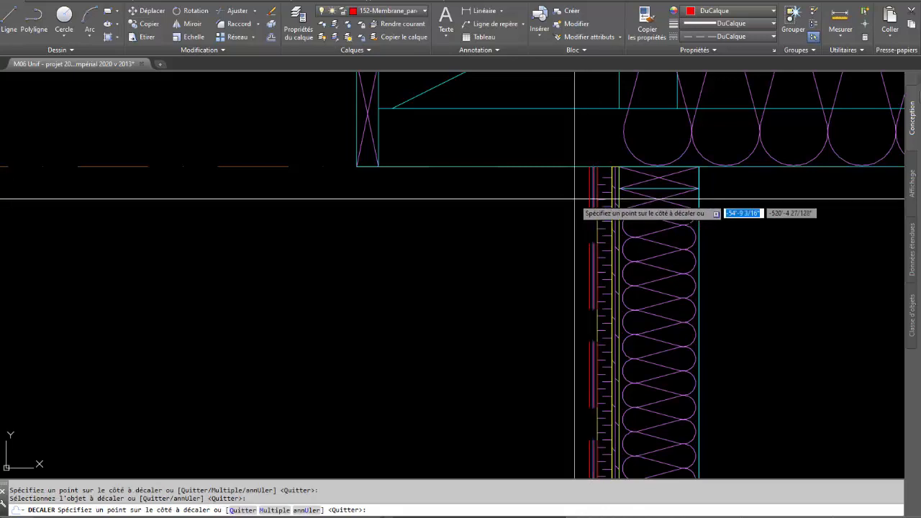
pyautogui.click(576, 201)
pyautogui.press('Escape')
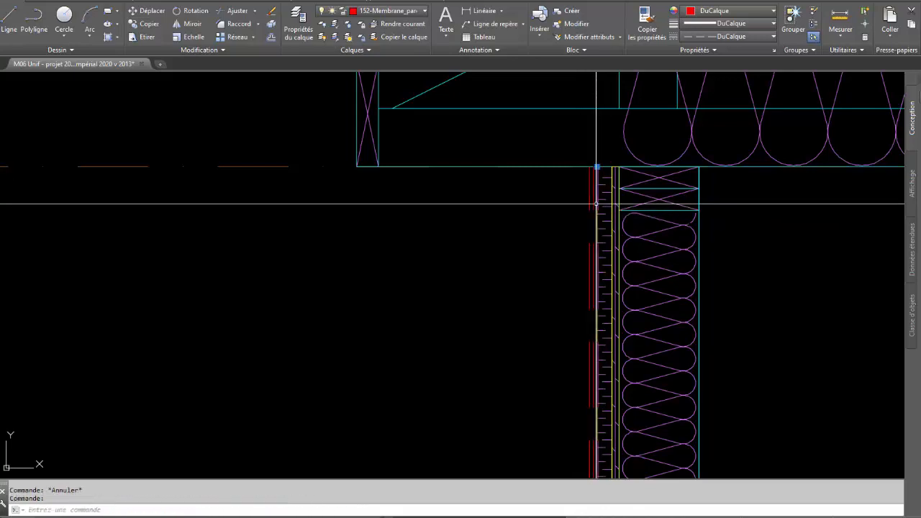
pyautogui.click(594, 210)
pyautogui.press('Delete')
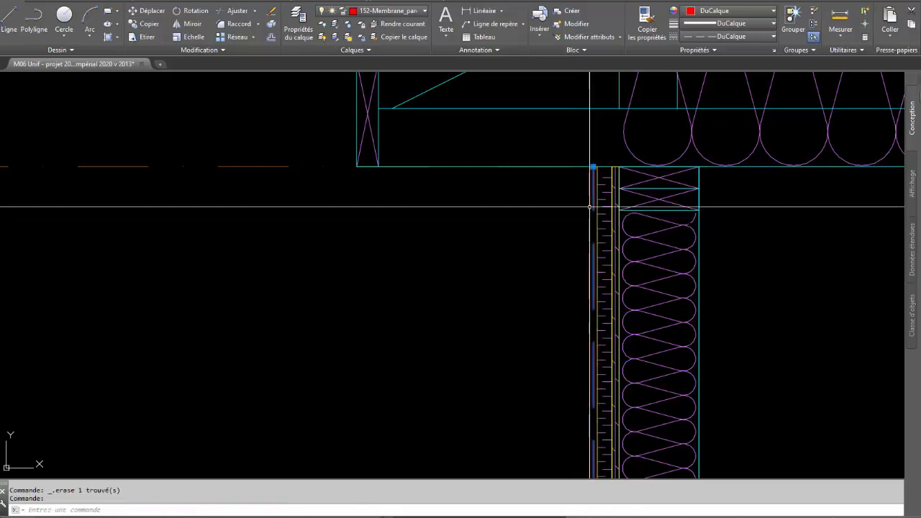
# Assign the two offset membrane lines to layer 154-Membrane_pare-air.
pyautogui.click(402, 13)
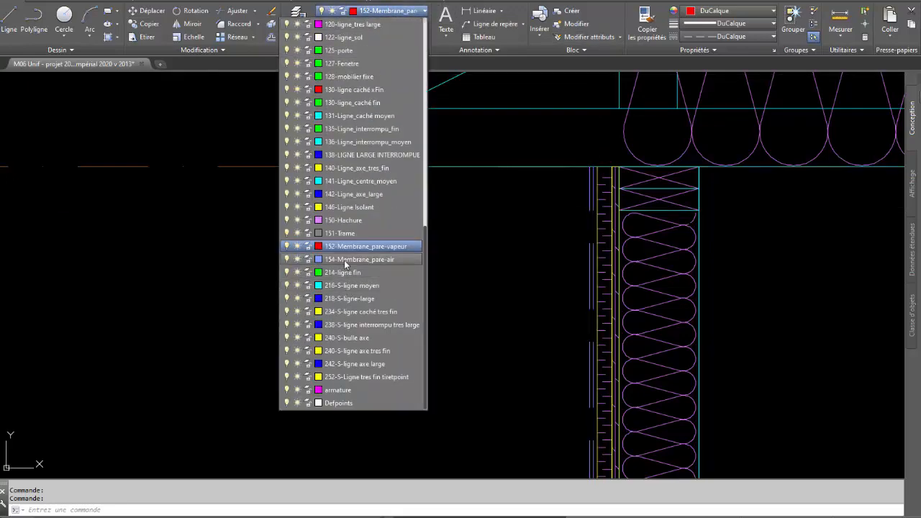
pyautogui.click(344, 263)
pyautogui.moveTo(507, 376); pyautogui.dragTo(516, 237, button='middle')
pyautogui.scroll(-4, 578, 299)
pyautogui.moveTo(594, 370); pyautogui.dragTo(610, 112, button='middle')
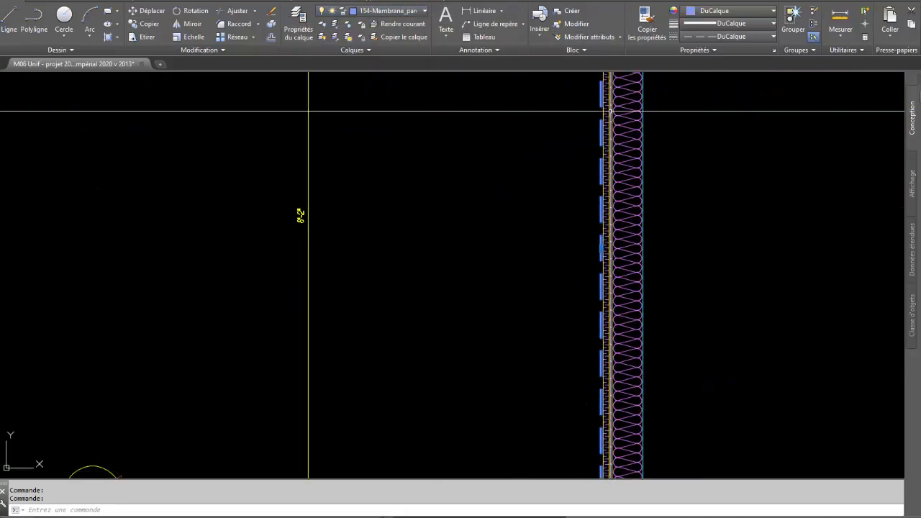
pyautogui.moveTo(646, 374); pyautogui.dragTo(658, 190, button='middle')
pyautogui.scroll(8, 605, 358)
pyautogui.moveTo(682, 386); pyautogui.dragTo(648, 317, button='middle')
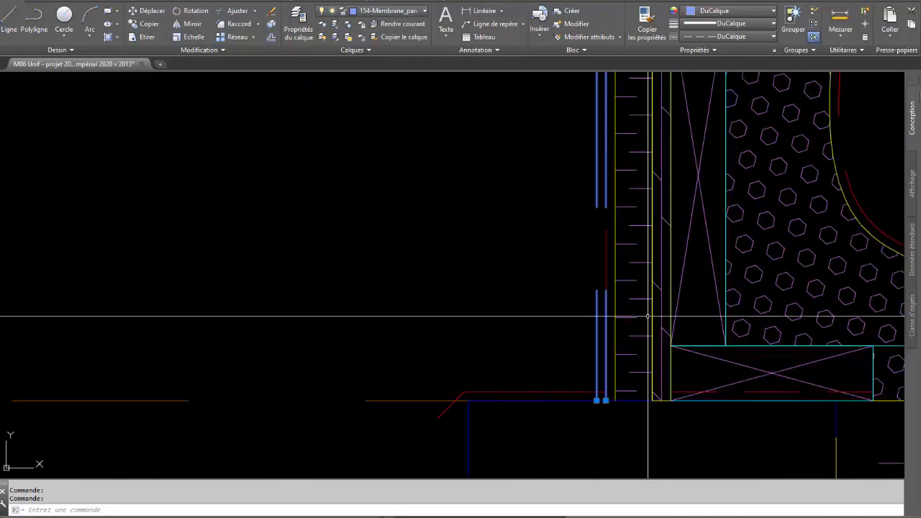
pyautogui.press('Escape')
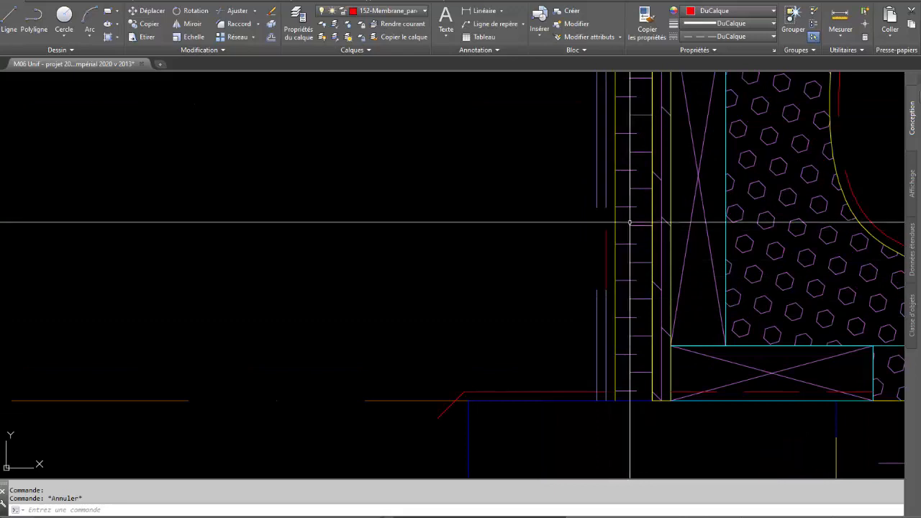
# Draw a short diagonal polyline between the two air-barrier lines, just above the top of the flashing.
pyautogui.moveTo(652, 170); pyautogui.dragTo(656, 406, button='middle')
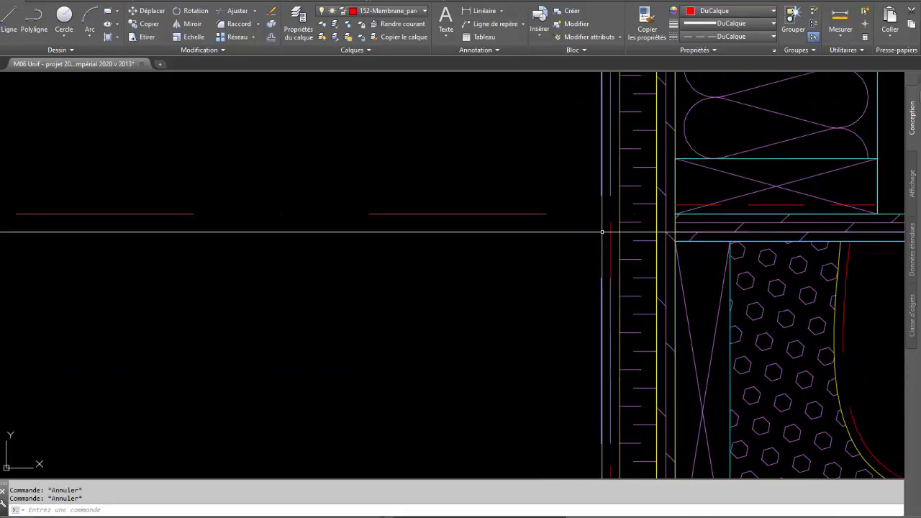
pyautogui.write('pl')
pyautogui.press('Return')
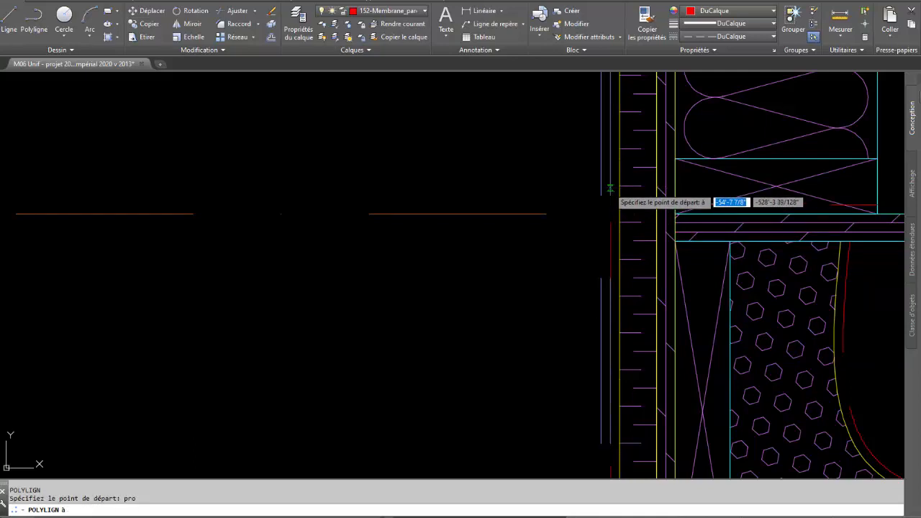
pyautogui.click(603, 209)
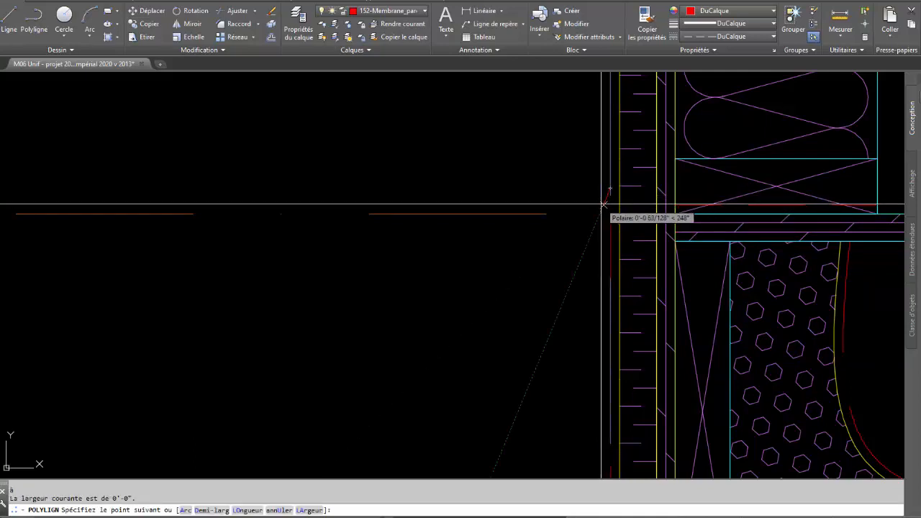
pyautogui.hotkey('ctrl', 'z')
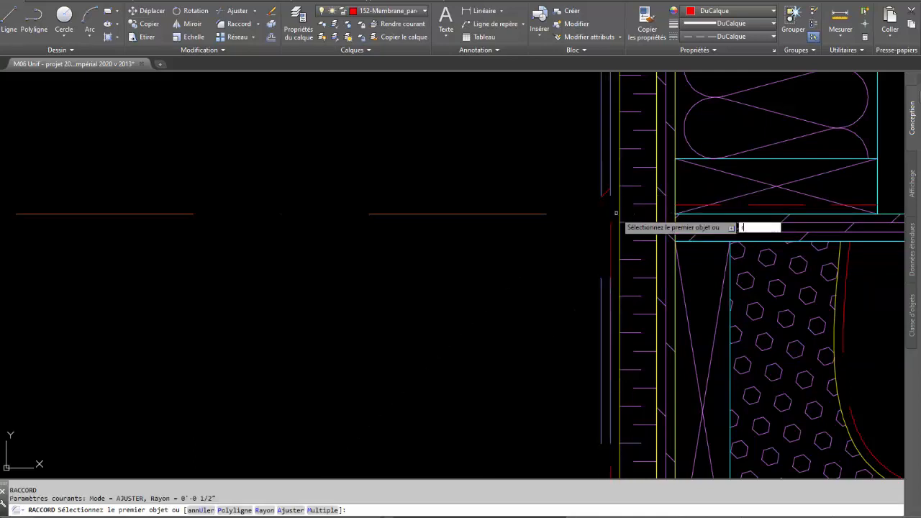
# Fillet the diagonal with radius 0 to the upper part of the inner line and the lower part of the outer line.
pyautogui.press('Return')
pyautogui.write('0')
pyautogui.press('Return')
pyautogui.click(609, 182)
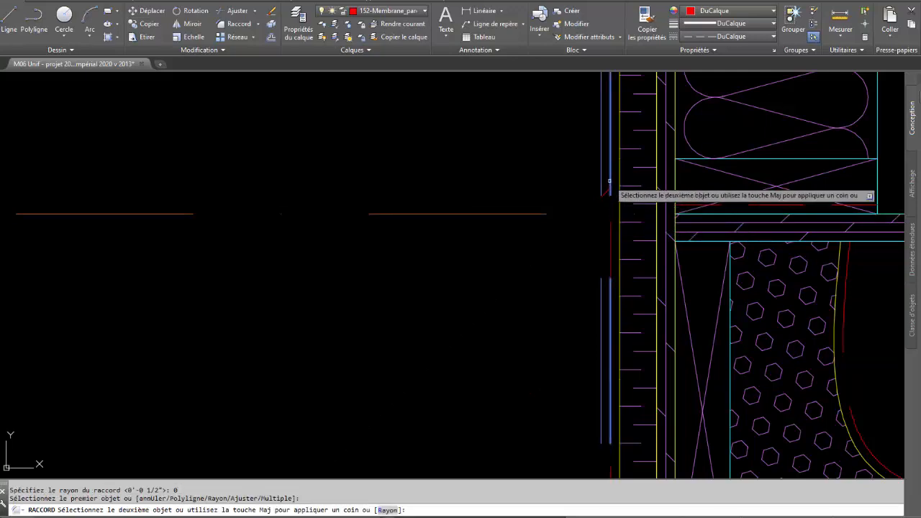
pyautogui.click(607, 190)
pyautogui.press('Return')
pyautogui.click(605, 193)
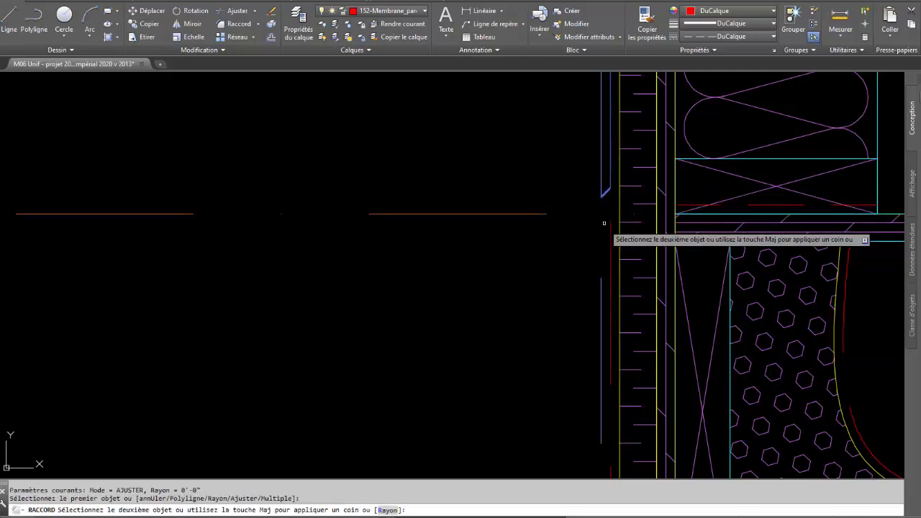
pyautogui.press('Escape')
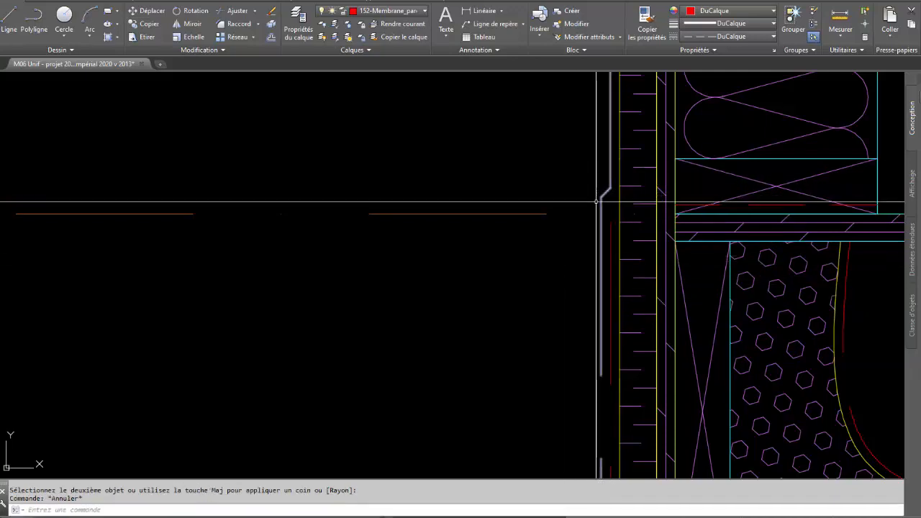
# Shorten the lower end of the air barrier so it stops slightly above the flashing's horizontal leg.
pyautogui.scroll(-3, 652, 273)
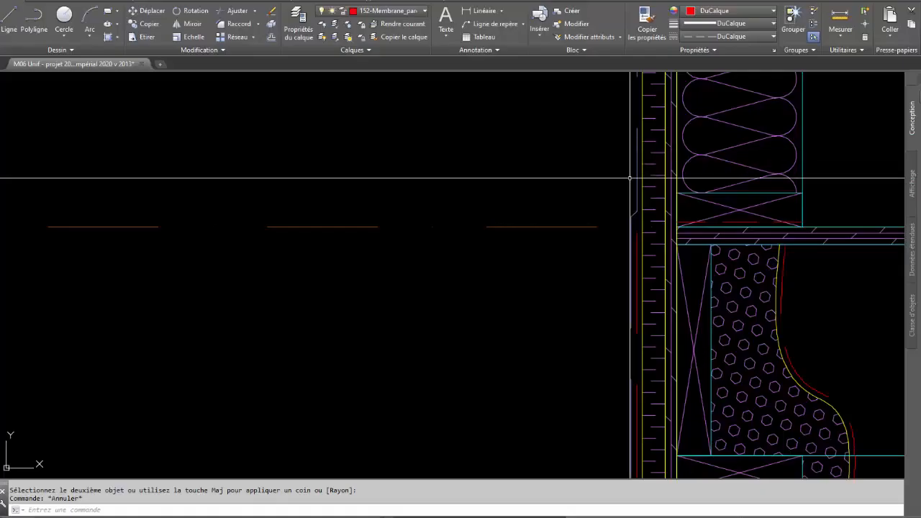
pyautogui.moveTo(640, 345); pyautogui.dragTo(655, 213, button='middle')
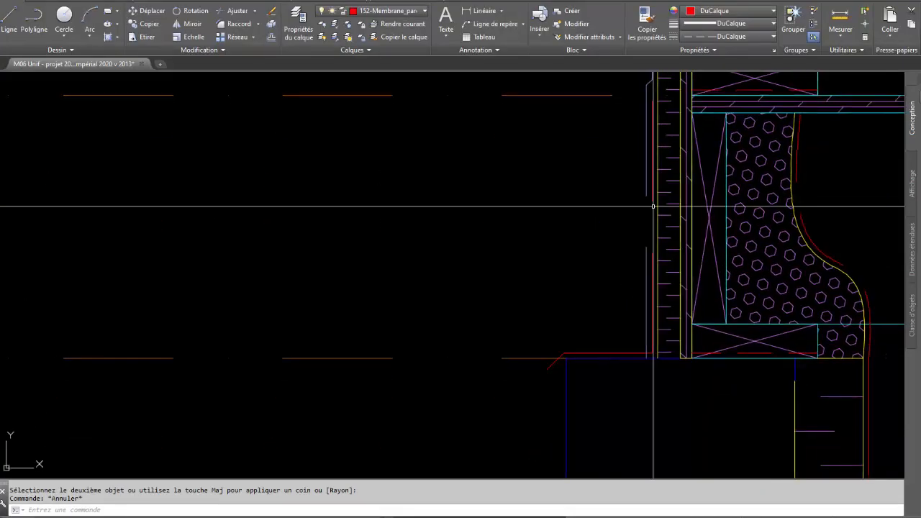
pyautogui.press('Escape')
pyautogui.click(648, 350)
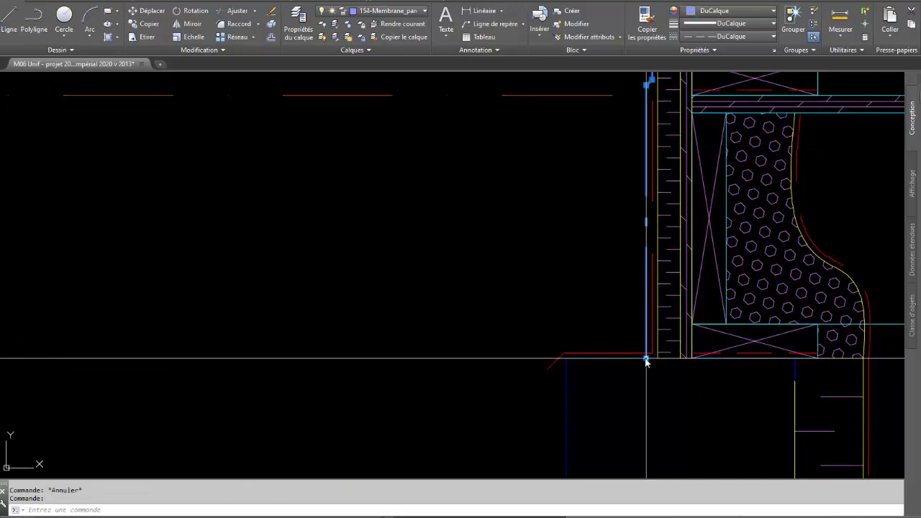
pyautogui.click(646, 358)
pyautogui.press('Escape')
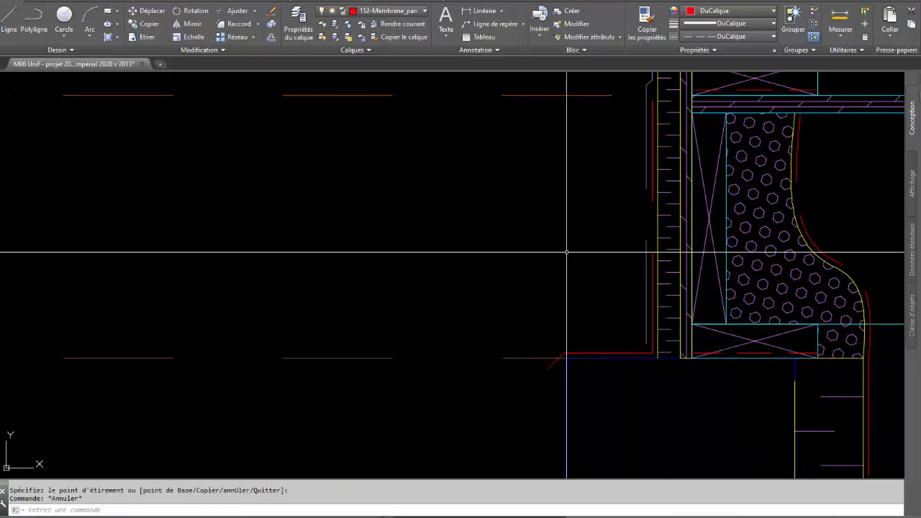
# Offset the interior face line of the stud wall 0.25" toward the interior.
pyautogui.scroll(-2, 565, 251)
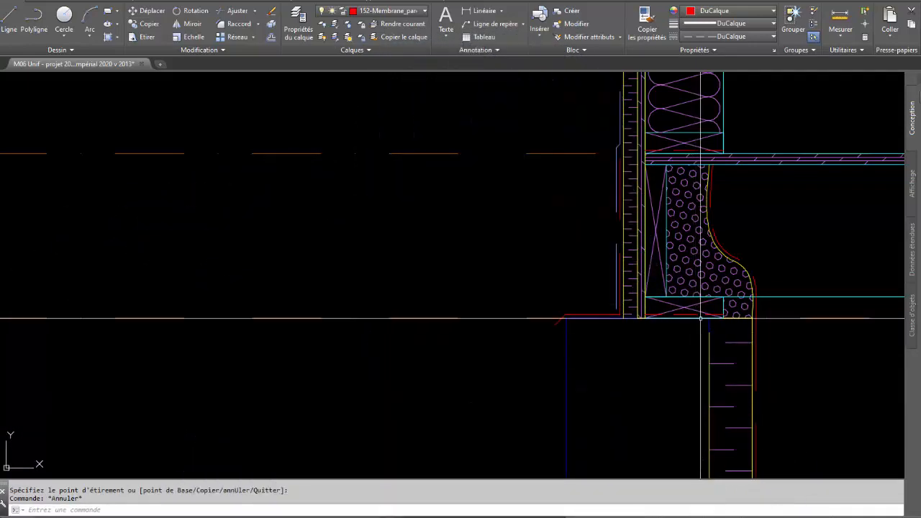
pyautogui.scroll(-4, 710, 317)
pyautogui.moveTo(798, 212); pyautogui.dragTo(685, 282, button='middle')
pyautogui.scroll(2, 602, 289)
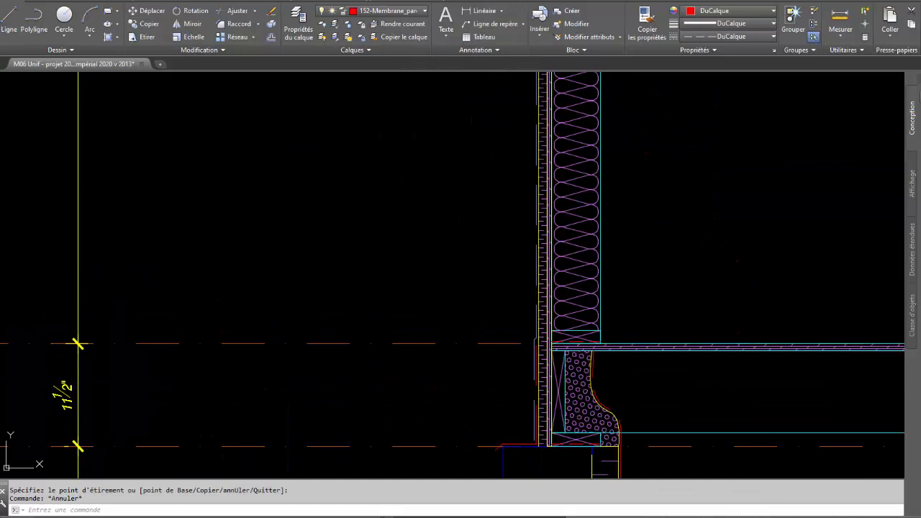
pyautogui.write('dc')
pyautogui.press('Return')
pyautogui.press('Return')
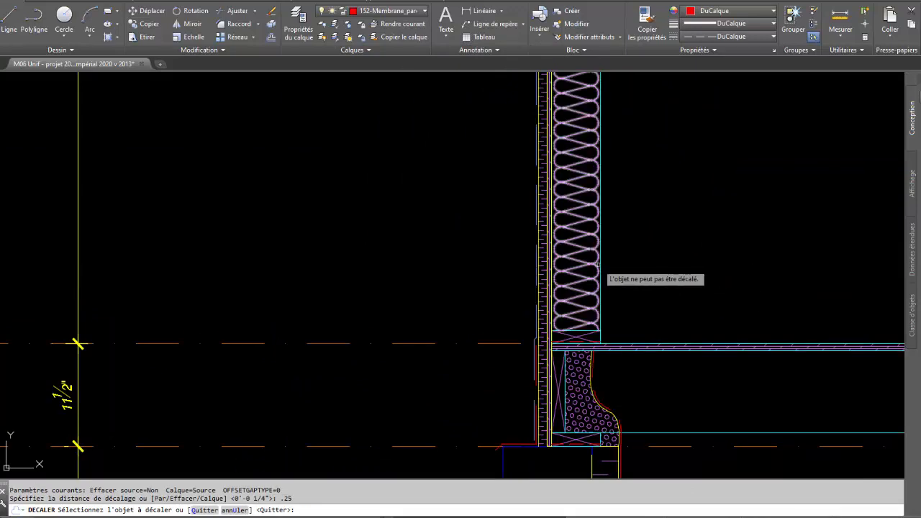
pyautogui.click(600, 265)
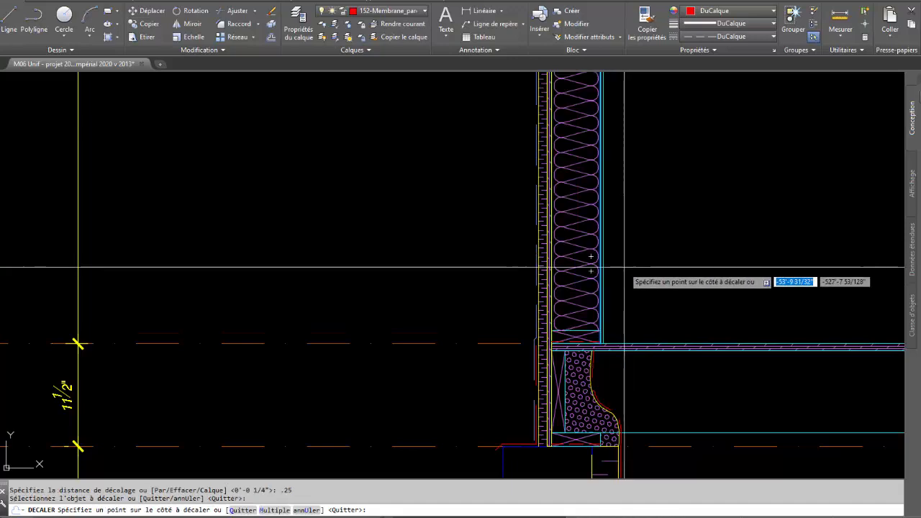
pyautogui.click(624, 267)
# Match the offset wall line's properties to the red vapour barrier line along the foundation insulation.
pyautogui.click(647, 21)
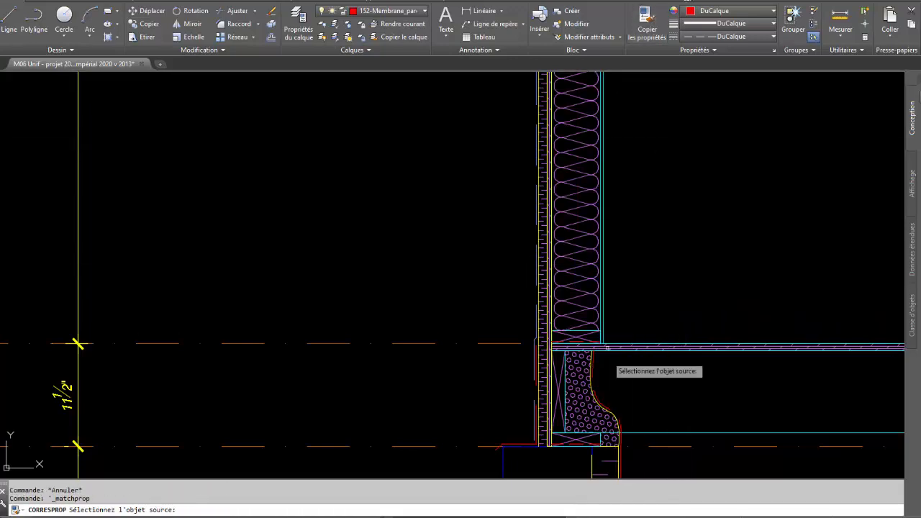
pyautogui.click(621, 461)
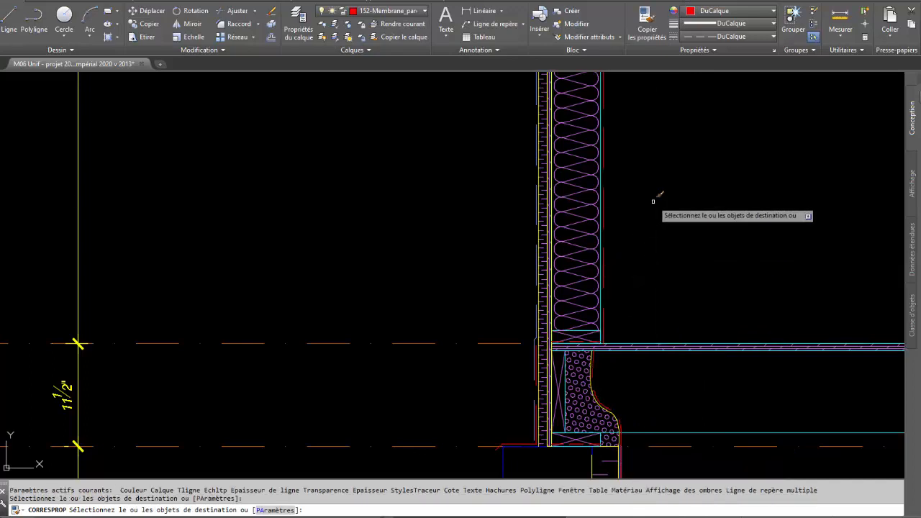
pyautogui.press('Escape')
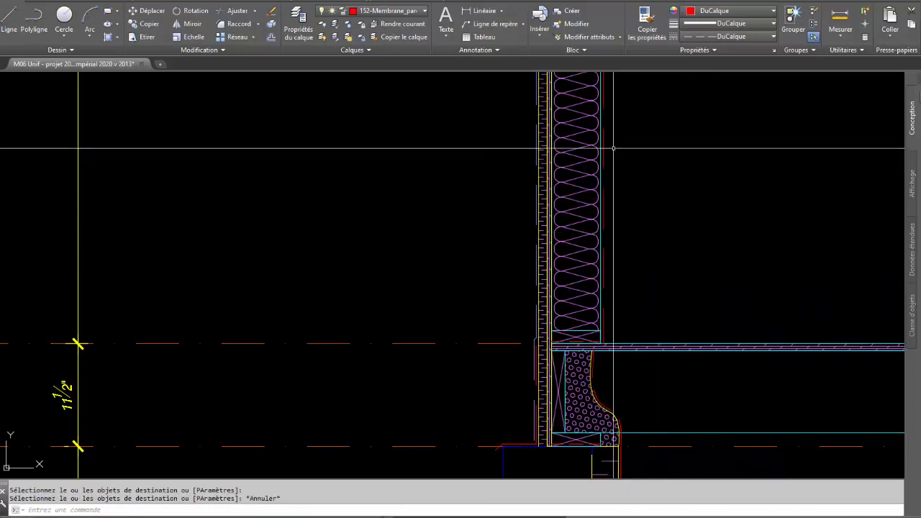
pyautogui.moveTo(613, 149); pyautogui.dragTo(622, 517, button='middle')
pyautogui.moveTo(658, 182)
pyautogui.mouseDown(button='middle')
pyautogui.moveTo(637, 411)
pyautogui.moveTo(654, 354)
pyautogui.mouseUp(button='middle')
pyautogui.press('Escape')
pyautogui.press('Escape')
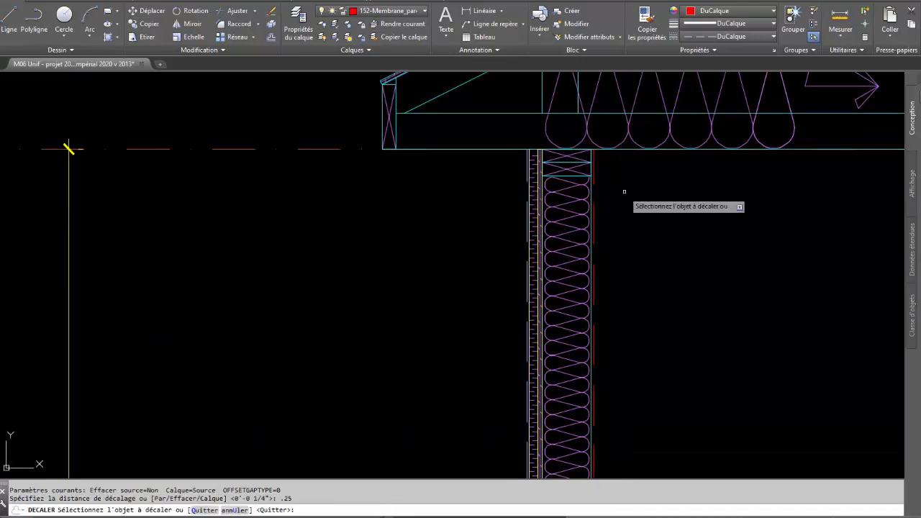
pyautogui.press('Escape')
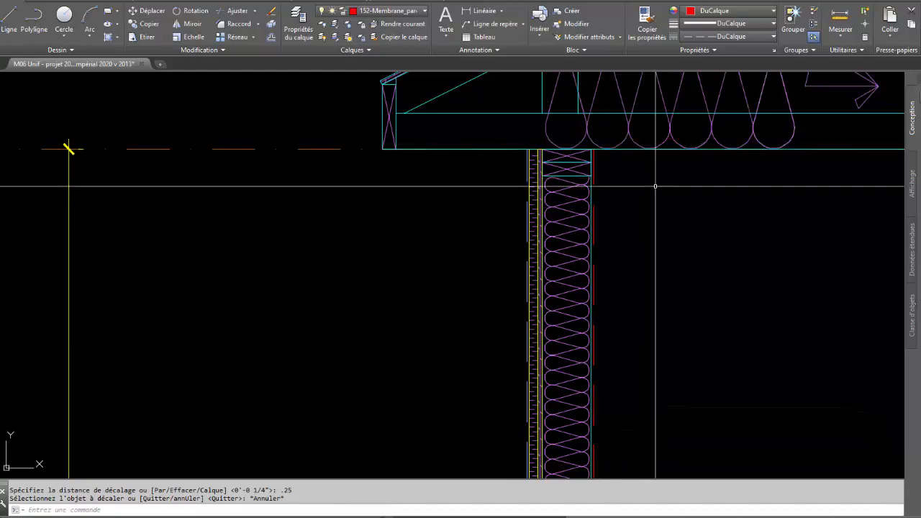
pyautogui.moveTo(655, 186); pyautogui.dragTo(456, 190, button='middle')
pyautogui.scroll(-4, 632, 244)
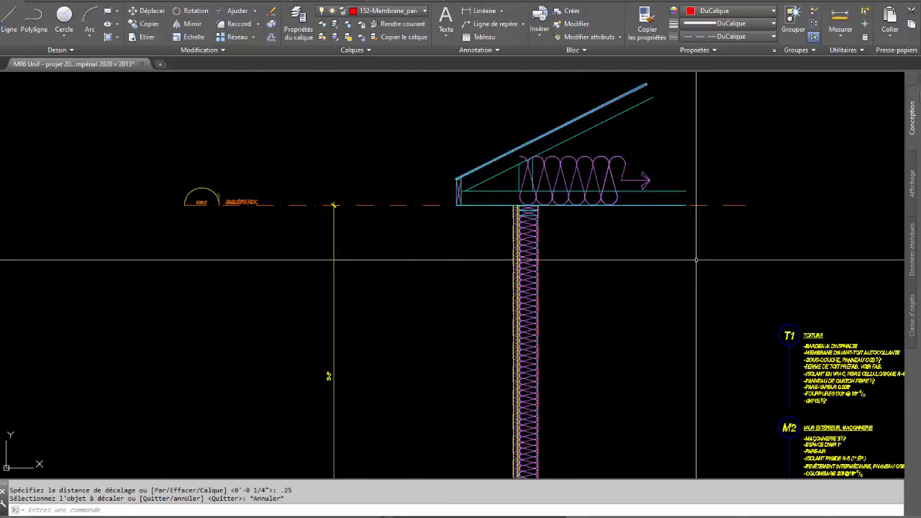
# Offset the truss's bottom line 0.5" downward to form the underside of the ceiling board.
pyautogui.moveTo(711, 274); pyautogui.dragTo(506, 192, button='middle')
pyautogui.scroll(4, 604, 320)
pyautogui.moveTo(646, 244); pyautogui.dragTo(582, 269, button='middle')
pyautogui.press('Escape')
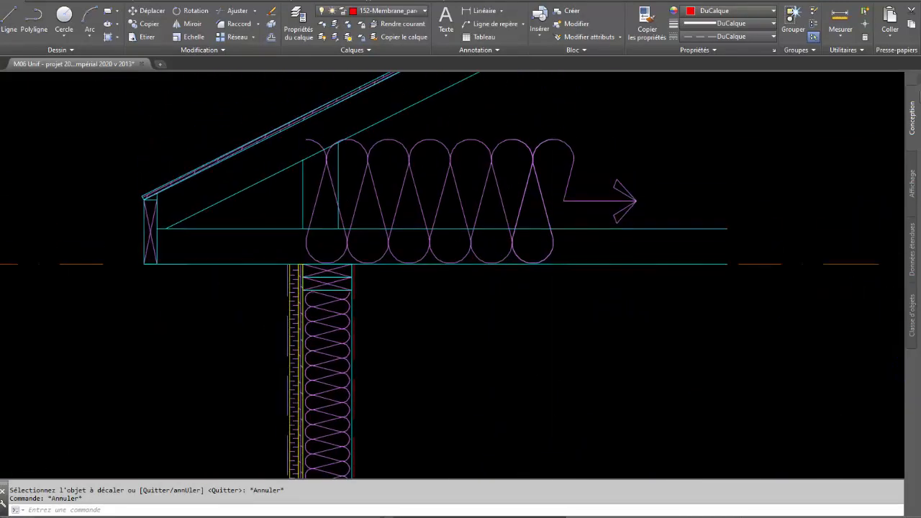
pyautogui.scroll(2, 374, 296)
pyautogui.write('dec')
pyautogui.press('Return')
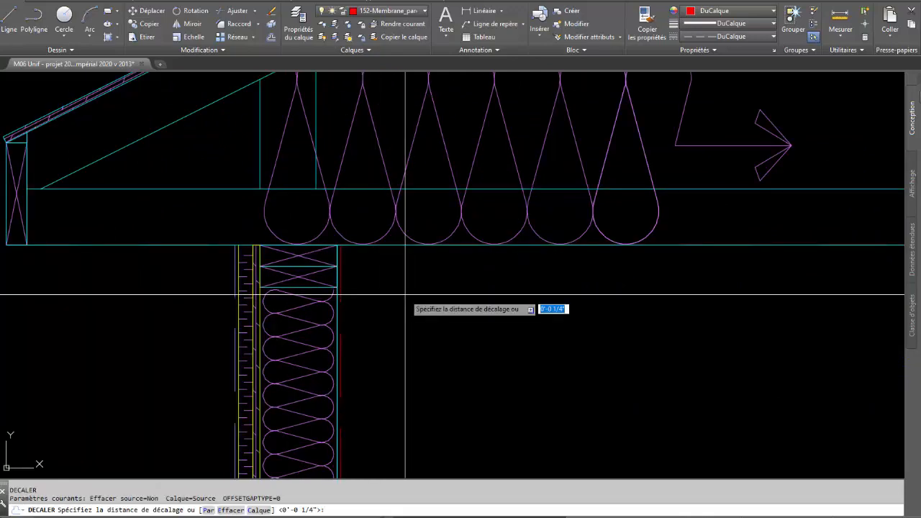
pyautogui.press('Return')
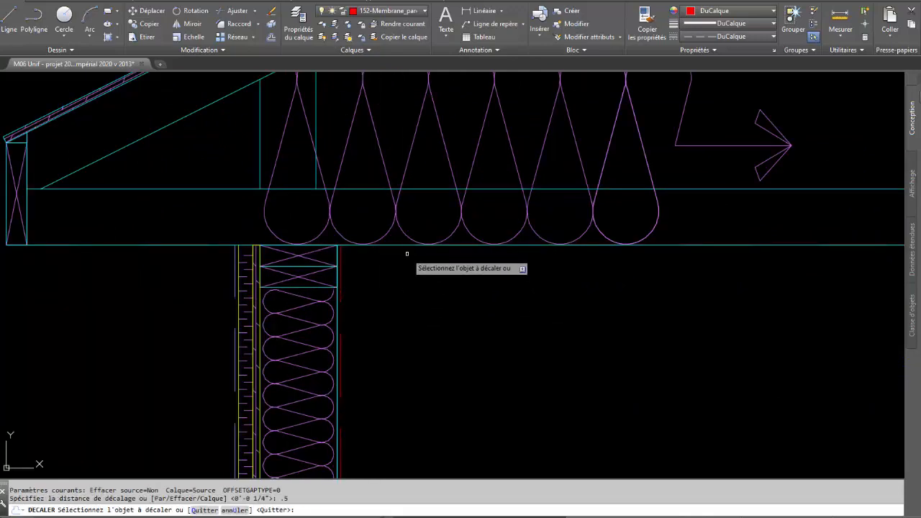
pyautogui.click(405, 245)
pyautogui.click(401, 263)
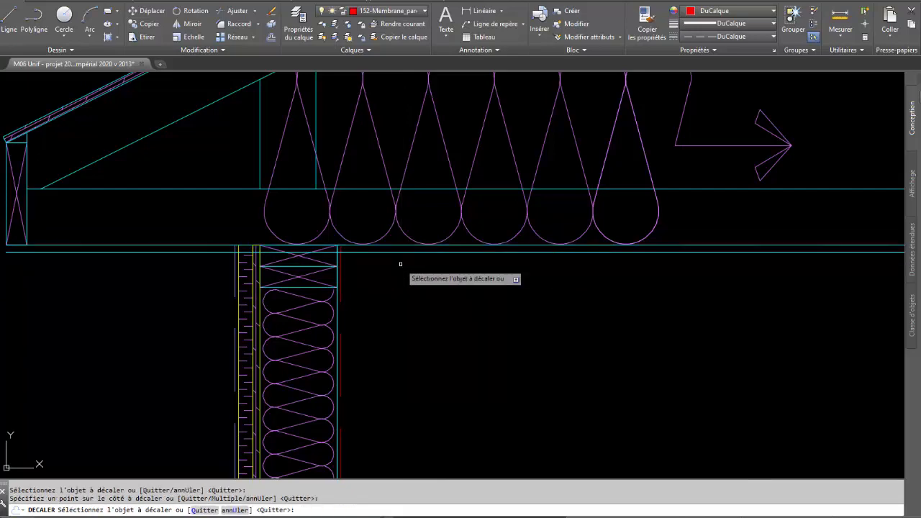
pyautogui.press('Escape')
# Trim the offset ceiling line at the stud wall's interior face, removing the part that crosses the wall.
pyautogui.write('aj')
pyautogui.press('Return')
pyautogui.click(336, 258)
pyautogui.press('Return')
pyautogui.click(330, 252)
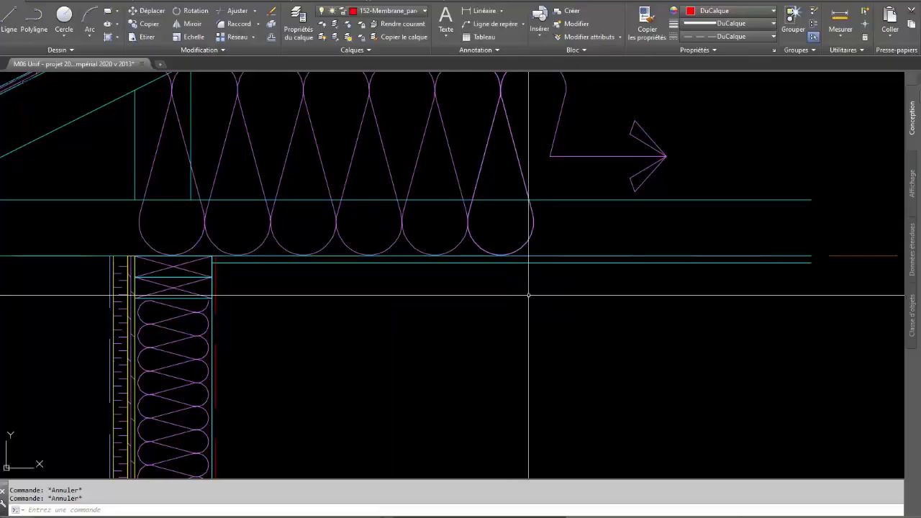
# Draw a short vertical line closing the interior end of the ceiling board between its two horizontal lines.
pyautogui.write('l')
pyautogui.press('Return')
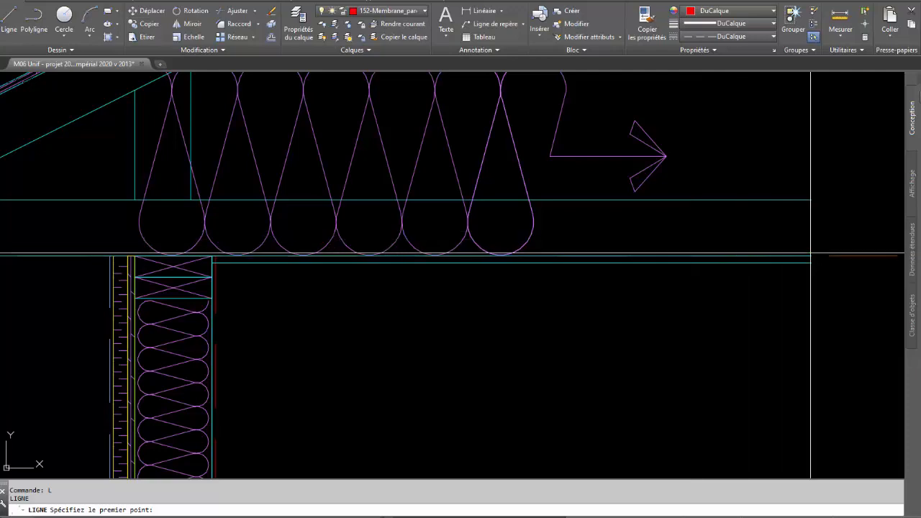
pyautogui.click(811, 263)
pyautogui.press('Escape')
# Hatch the ceiling board strip with the ANSI31 pattern at a 45° angle and scale 3.
pyautogui.moveTo(568, 300); pyautogui.dragTo(655, 300, button='middle')
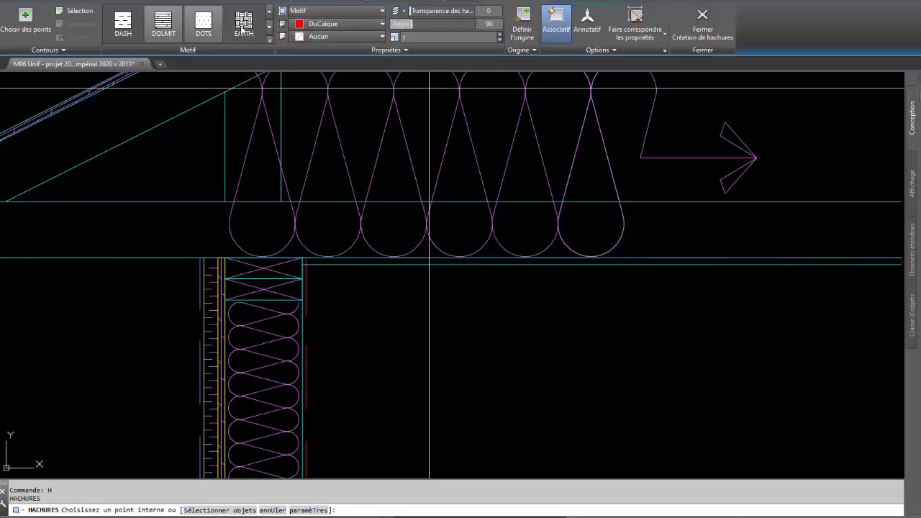
pyautogui.click(270, 40)
pyautogui.scroll(5, 55, 79)
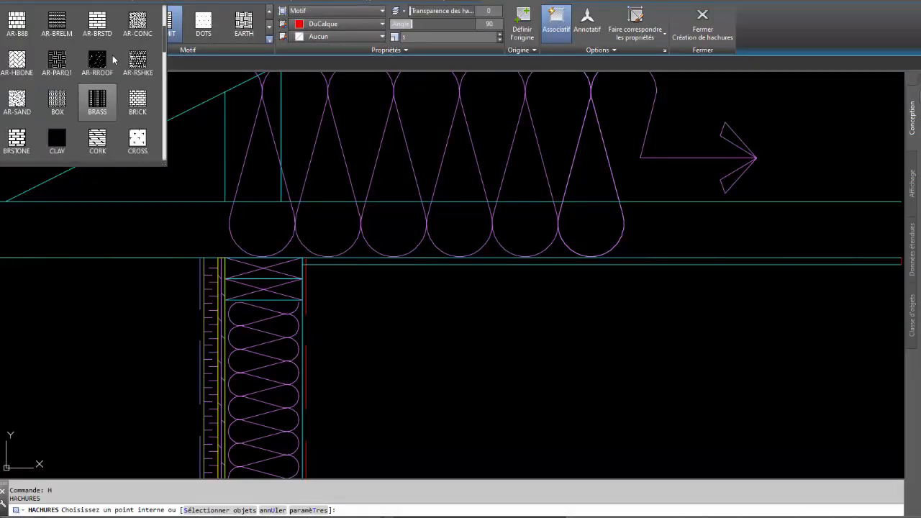
pyautogui.click(102, 28)
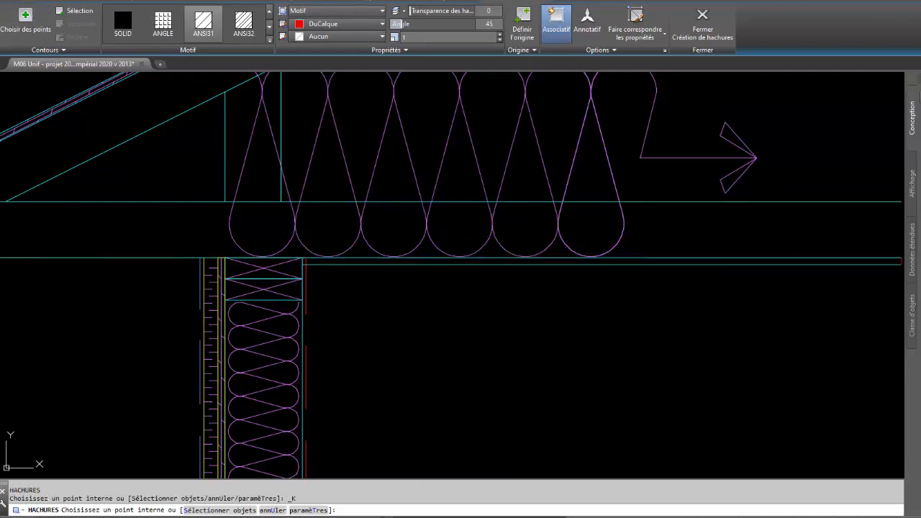
pyautogui.click(485, 261)
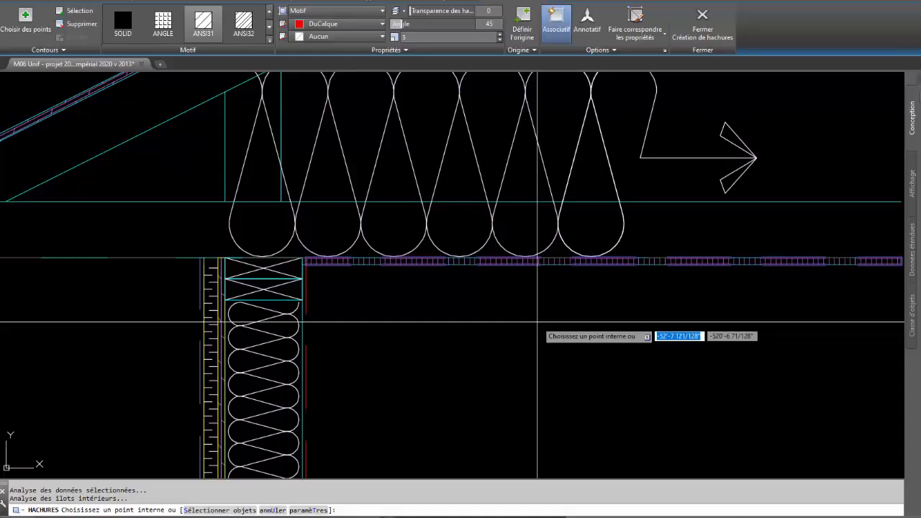
pyautogui.press('Escape')
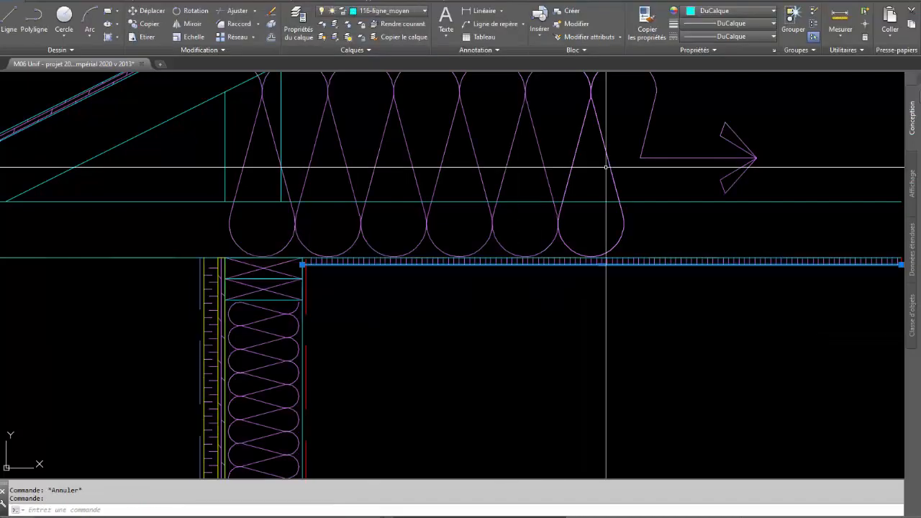
# Put the ceiling board's lower line on the 146-Ligne Isolant layer.
pyautogui.click(398, 11)
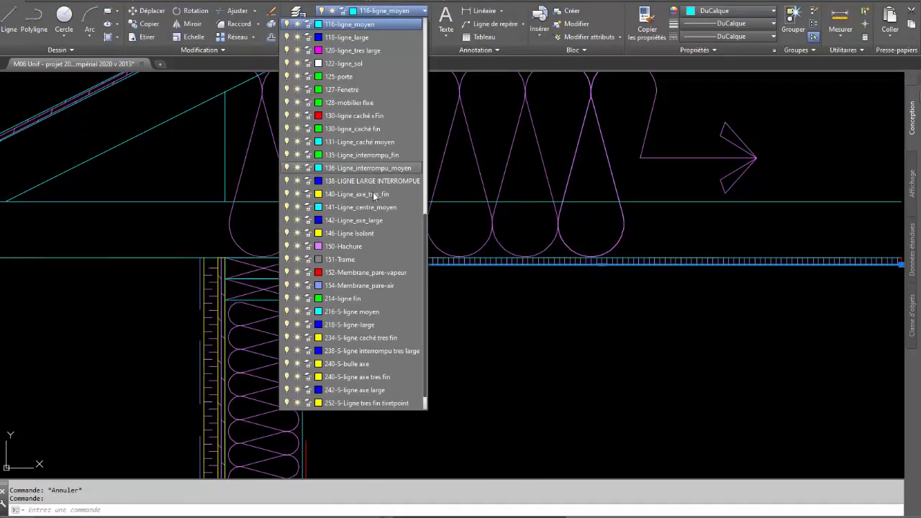
pyautogui.click(365, 234)
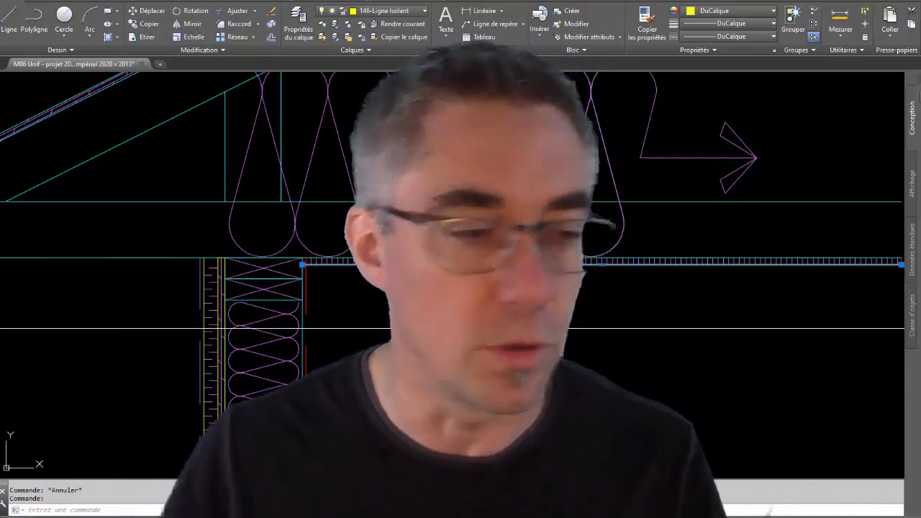
pyautogui.press('Escape')
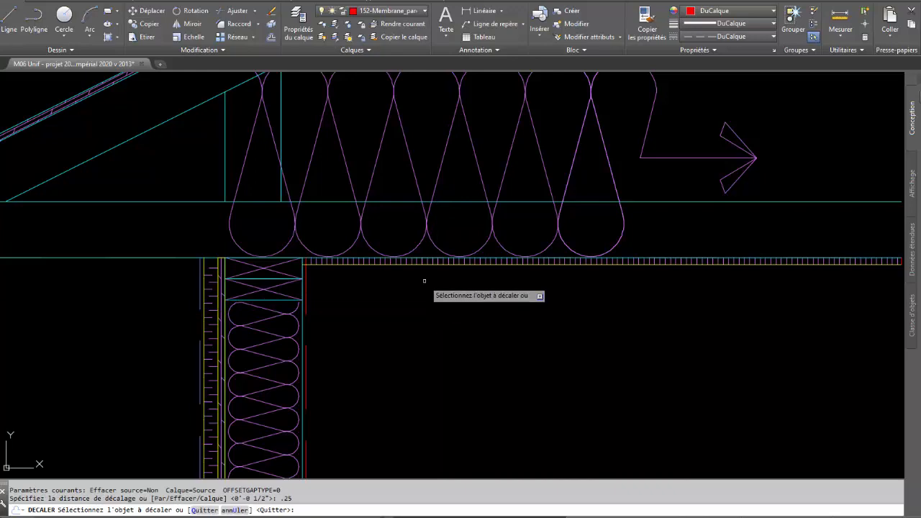
# Offset the ceiling board's lower line 0.25" downward.
pyautogui.click(422, 267)
pyautogui.click(353, 277)
pyautogui.press('Escape')
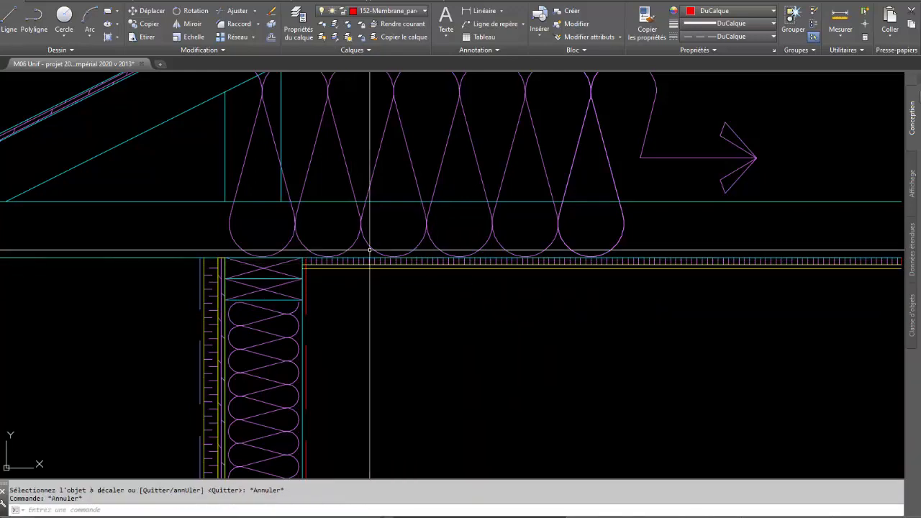
# Fillet the wall's vapour barrier to the new ceiling line with radius 0 and give that line the red vapour barrier's properties.
pyautogui.write('rd')
pyautogui.press('Return')
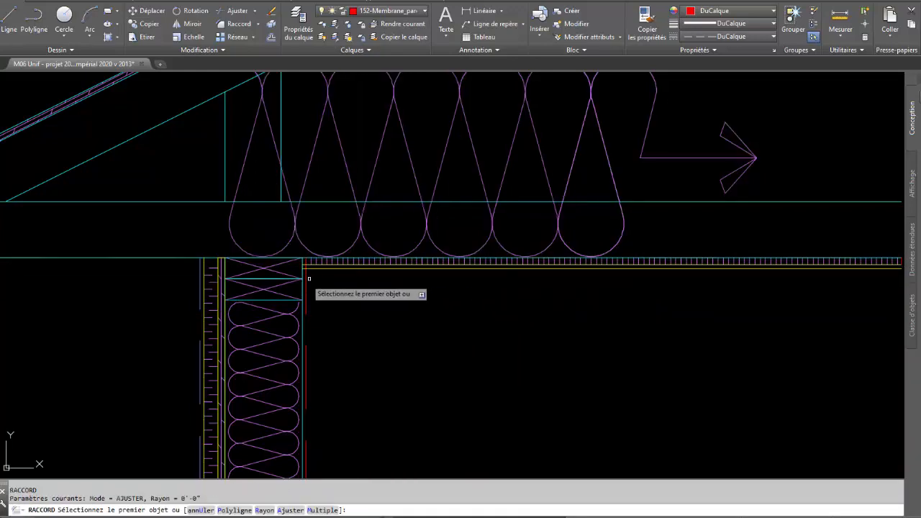
pyautogui.click(306, 278)
pyautogui.click(312, 269)
pyautogui.press('Escape')
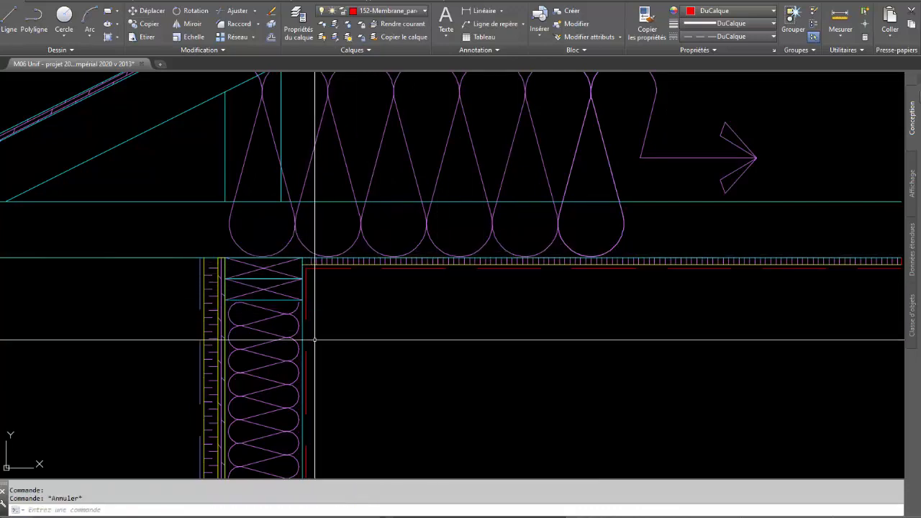
# Draw a membrane polyline from the footing's exterior edge to the foundation wall's base and up the wall's exterior face.
pyautogui.moveTo(355, 332); pyautogui.dragTo(549, 350, button='middle')
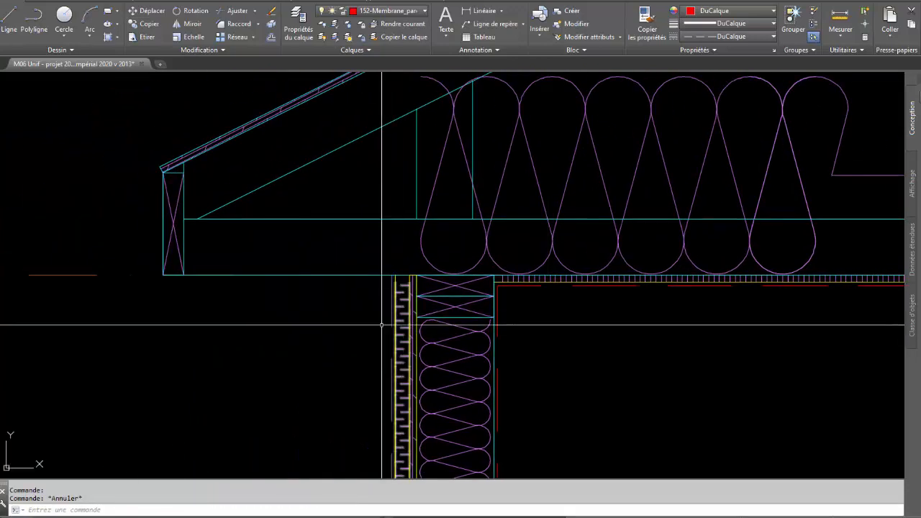
pyautogui.scroll(-5, 583, 259)
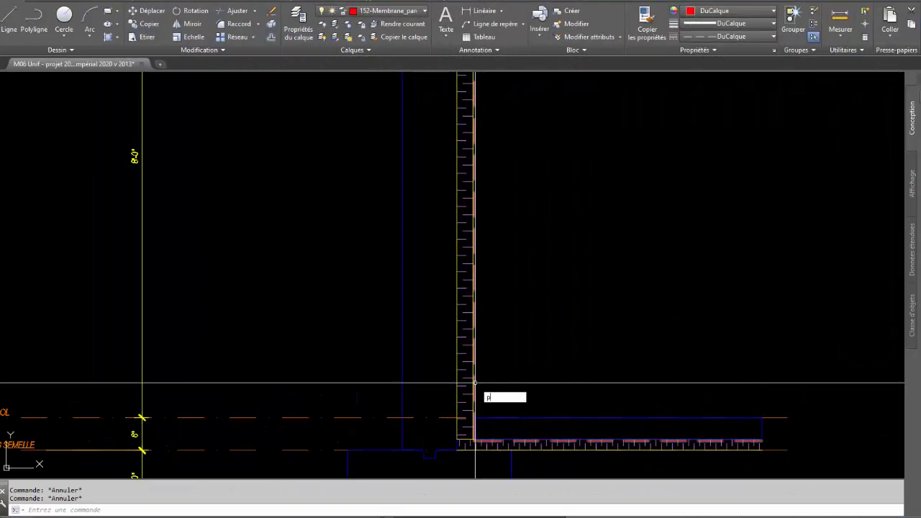
pyautogui.write('l')
pyautogui.press('Return')
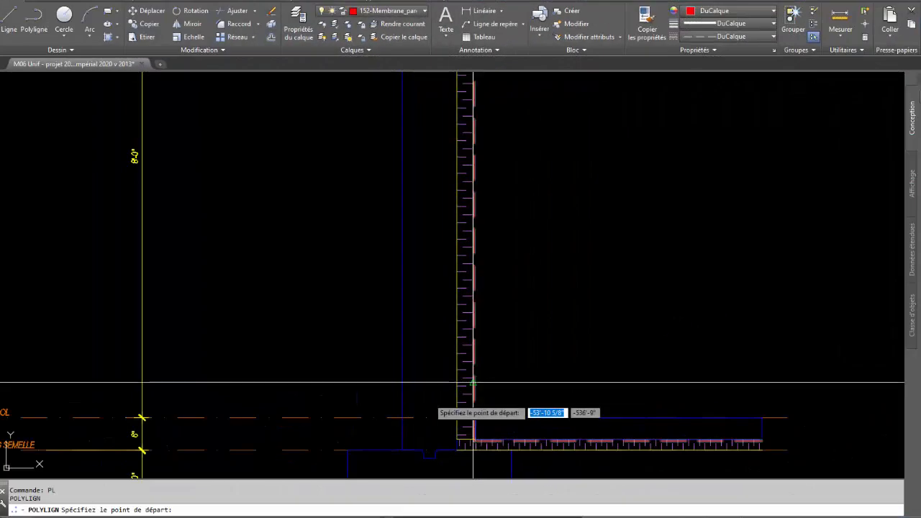
pyautogui.click(348, 451)
pyautogui.click(403, 451)
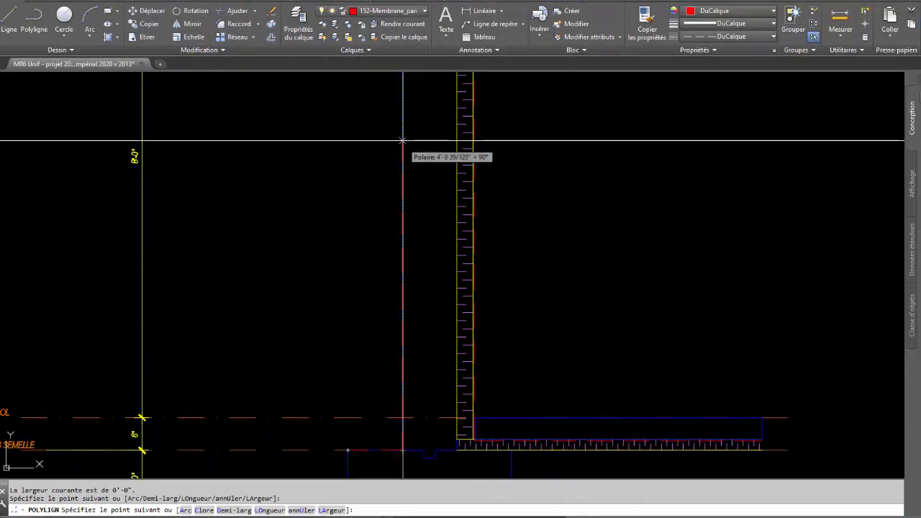
pyautogui.moveTo(403, 142); pyautogui.dragTo(416, 263, button='middle')
pyautogui.moveTo(396, 182); pyautogui.dragTo(415, 303, button='middle')
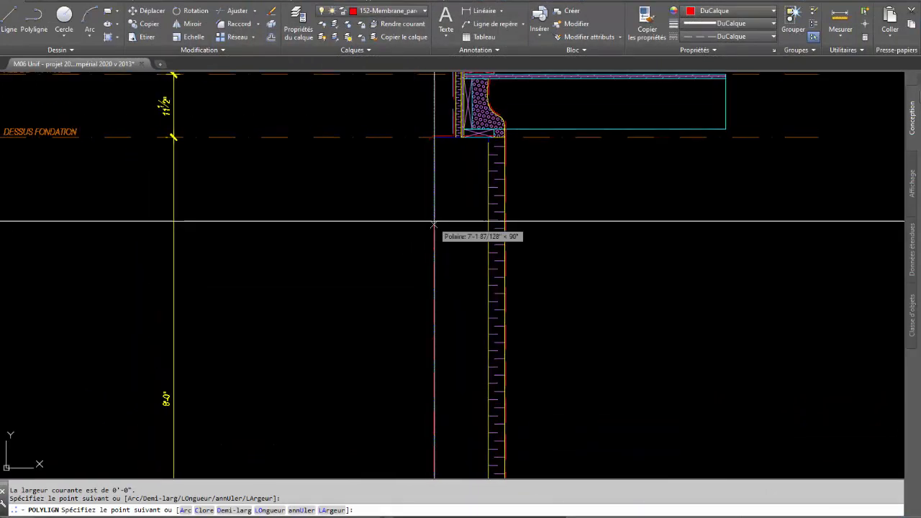
pyautogui.press('Escape')
pyautogui.scroll(-4, 360, 274)
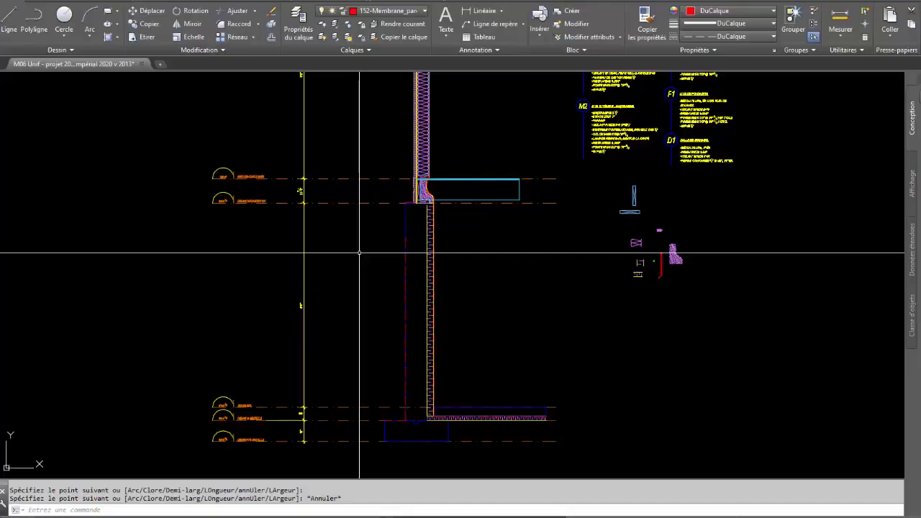
# Offset the foundation membrane polyline 0.25" toward the exterior and delete the original polyline on the concrete face.
pyautogui.scroll(5, 396, 400)
pyautogui.press('Escape')
pyautogui.press('Escape')
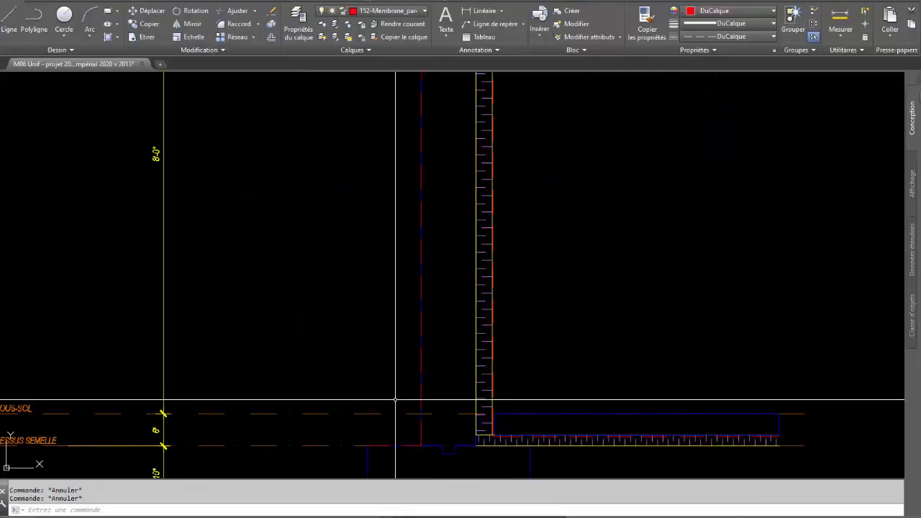
pyautogui.write('dc')
pyautogui.press('Return')
pyautogui.write('.25')
pyautogui.press('Return')
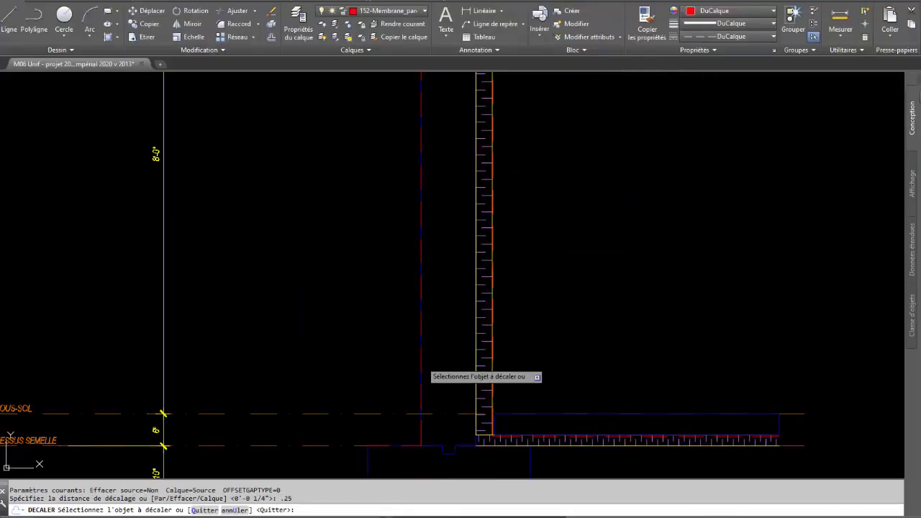
pyautogui.click(421, 360)
pyautogui.click(416, 364)
pyautogui.press('Escape')
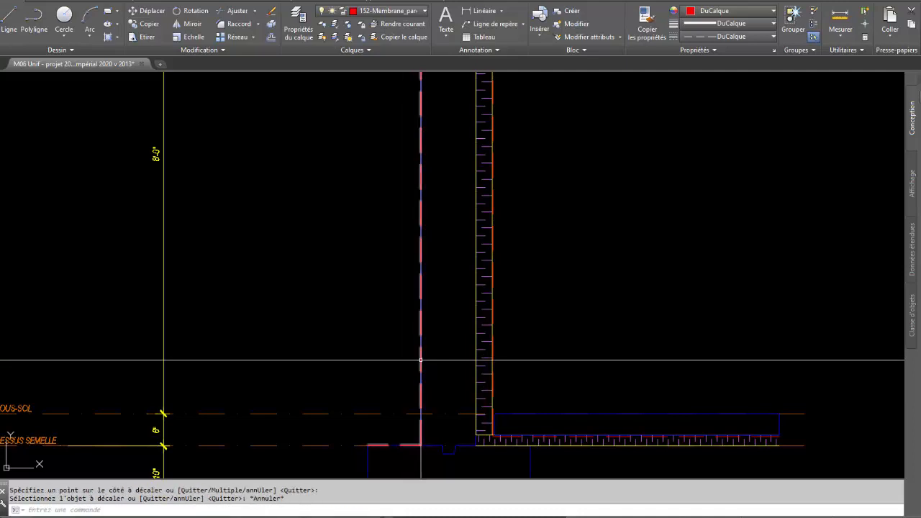
pyautogui.scroll(3, 371, 450)
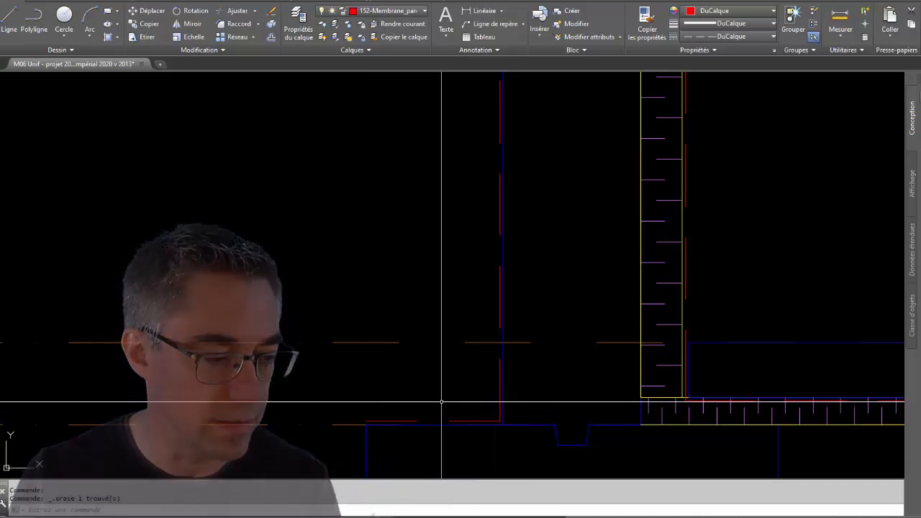
pyautogui.press('Delete')
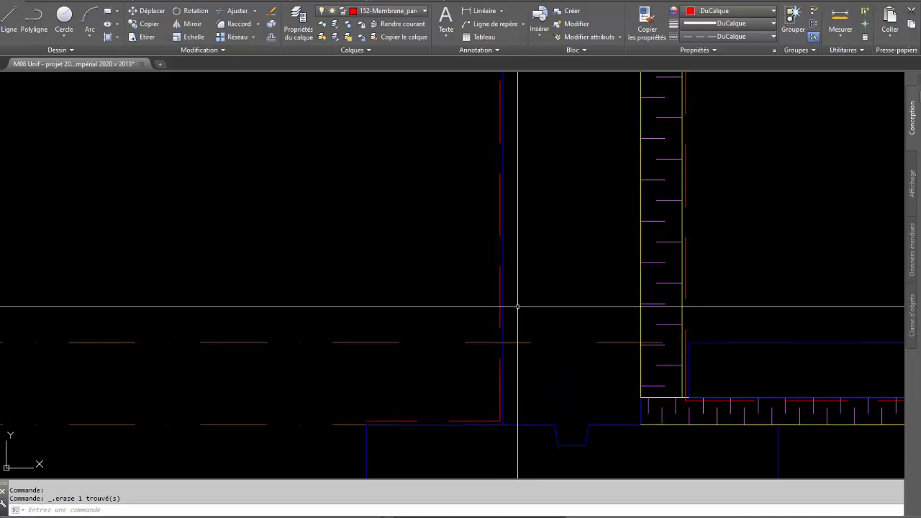
# Examine the membranes along the whole section, from the foundation past the floor junction up to the roof.
pyautogui.moveTo(519, 186); pyautogui.dragTo(524, 504, button='middle')
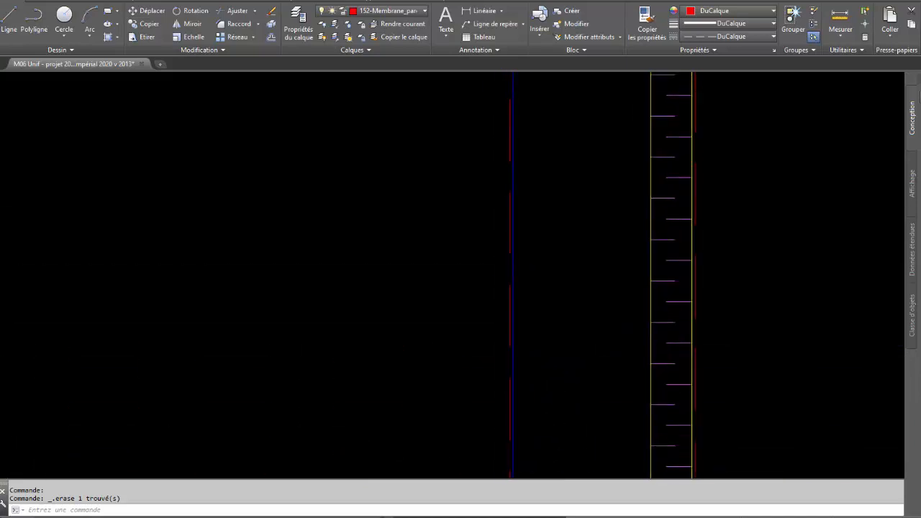
pyautogui.scroll(-3, 493, 158)
pyautogui.scroll(-2, 498, 173)
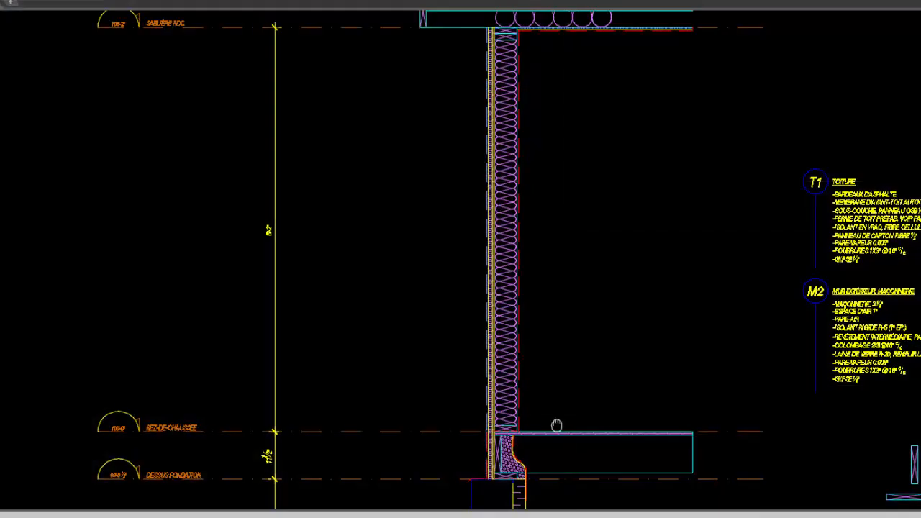
pyautogui.moveTo(557, 425); pyautogui.dragTo(576, 92, button='middle')
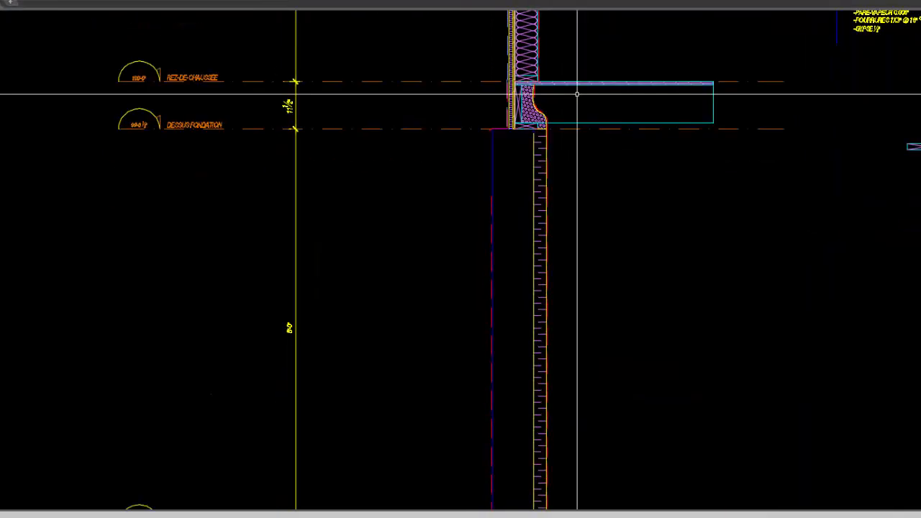
pyautogui.scroll(3, 571, 230)
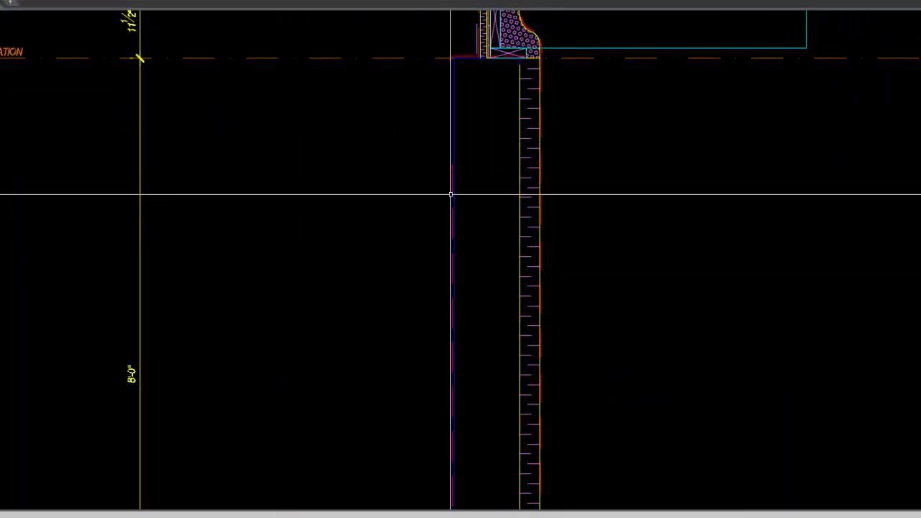
pyautogui.moveTo(524, 103); pyautogui.dragTo(533, 245, button='middle')
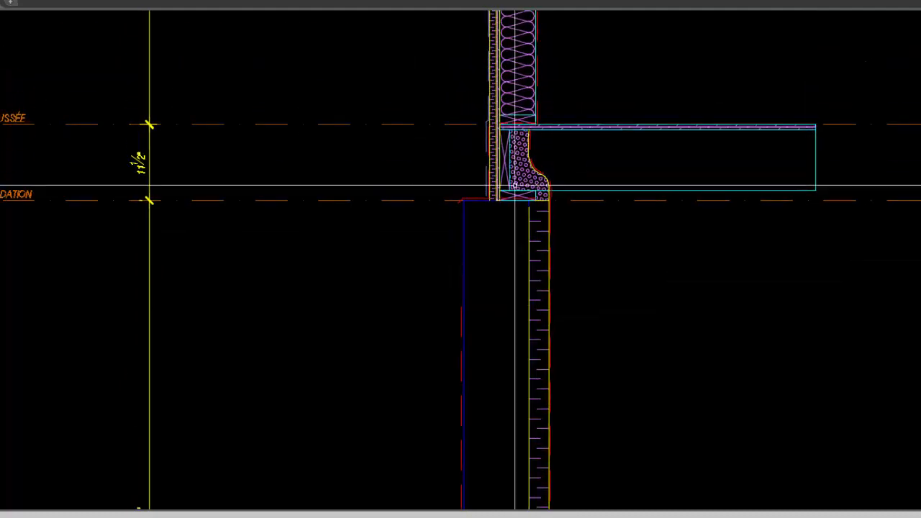
pyautogui.scroll(2, 515, 185)
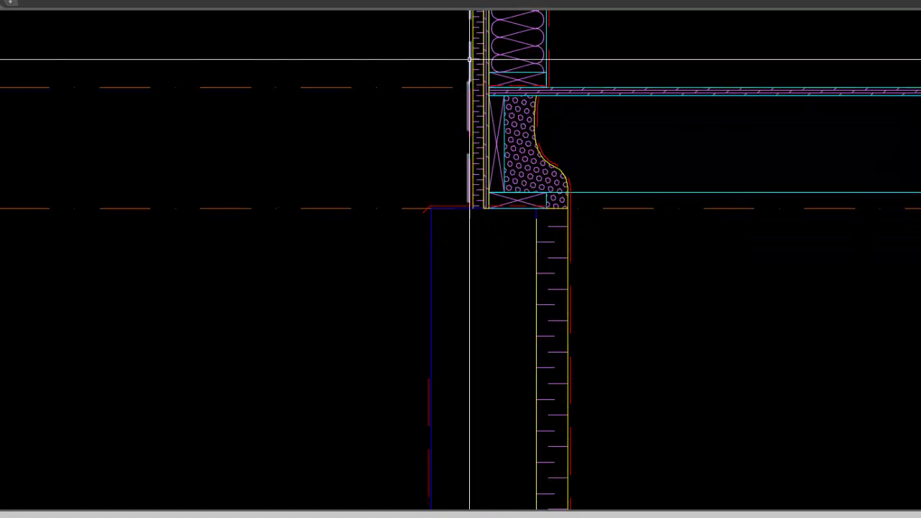
pyautogui.moveTo(485, 55); pyautogui.dragTo(482, 218, button='middle')
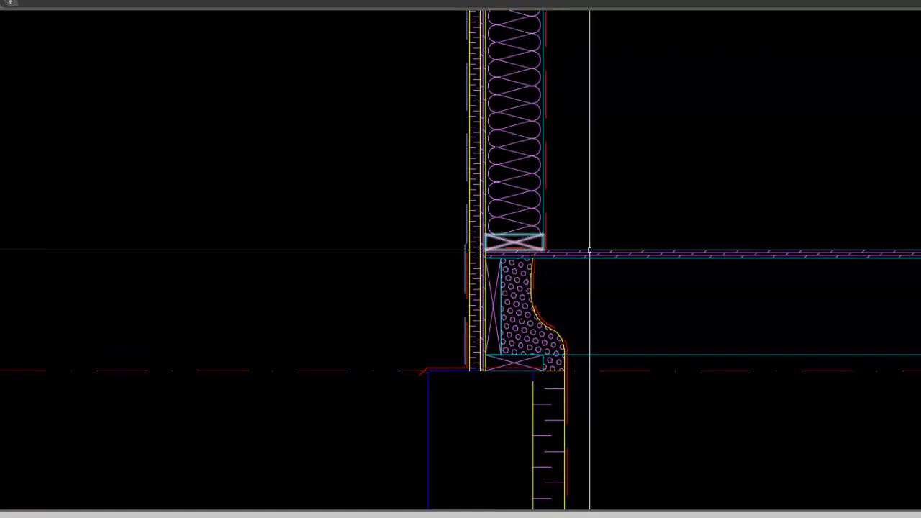
pyautogui.moveTo(595, 68)
pyautogui.mouseDown(button='middle')
pyautogui.moveTo(611, 272)
pyautogui.moveTo(598, 513)
pyautogui.mouseUp(button='middle')
pyautogui.moveTo(616, 54); pyautogui.dragTo(596, 513, button='middle')
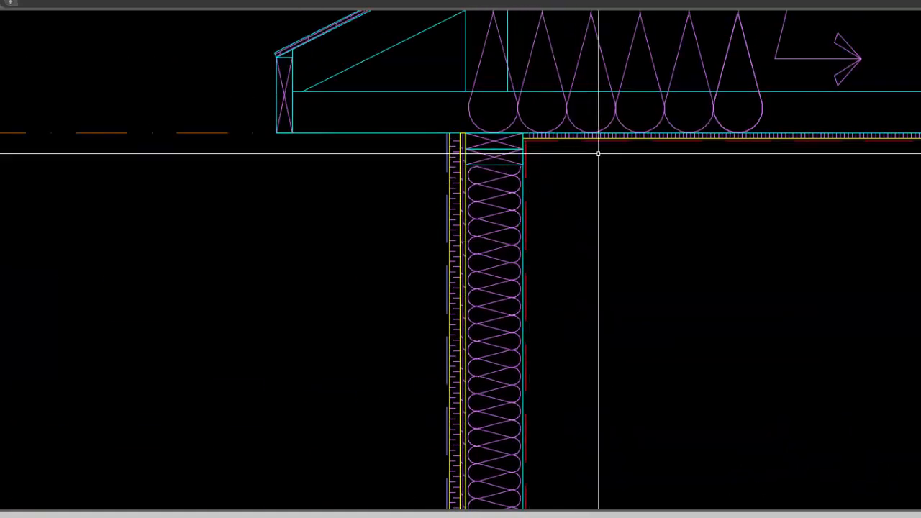